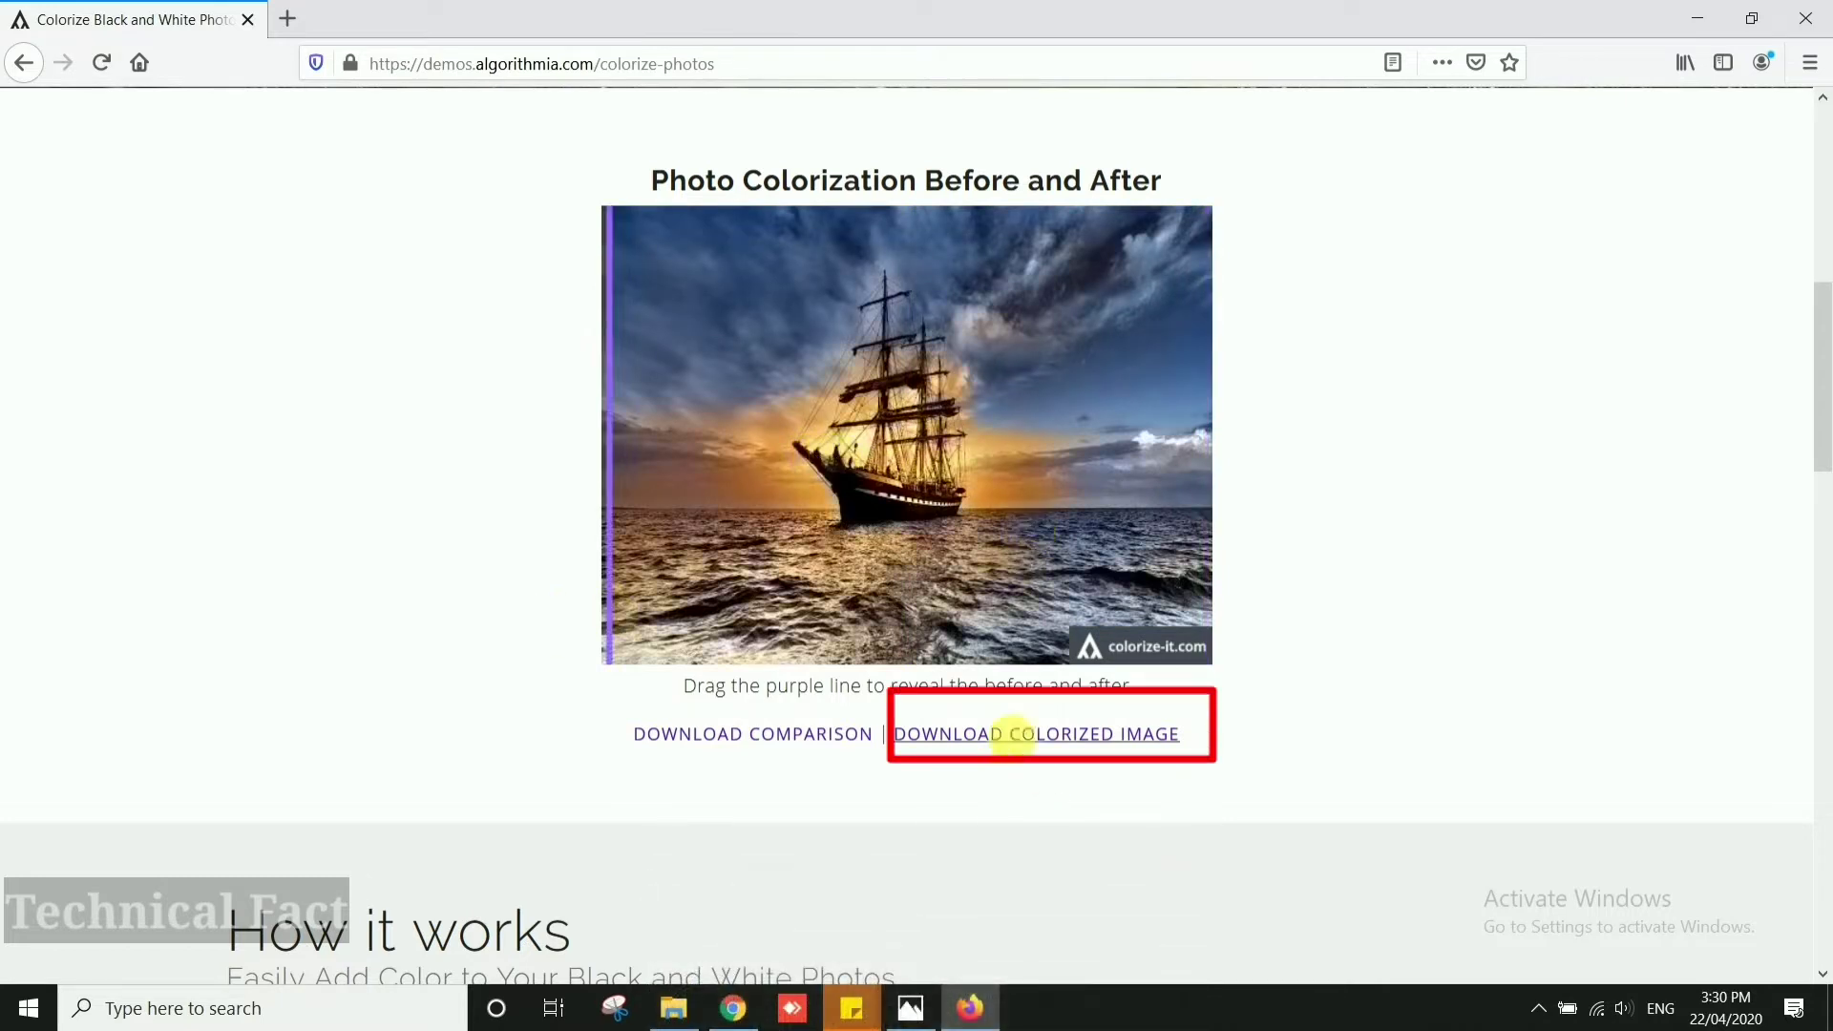
- Download the colorized ship image and save the PNG file to disk
click(988, 744)
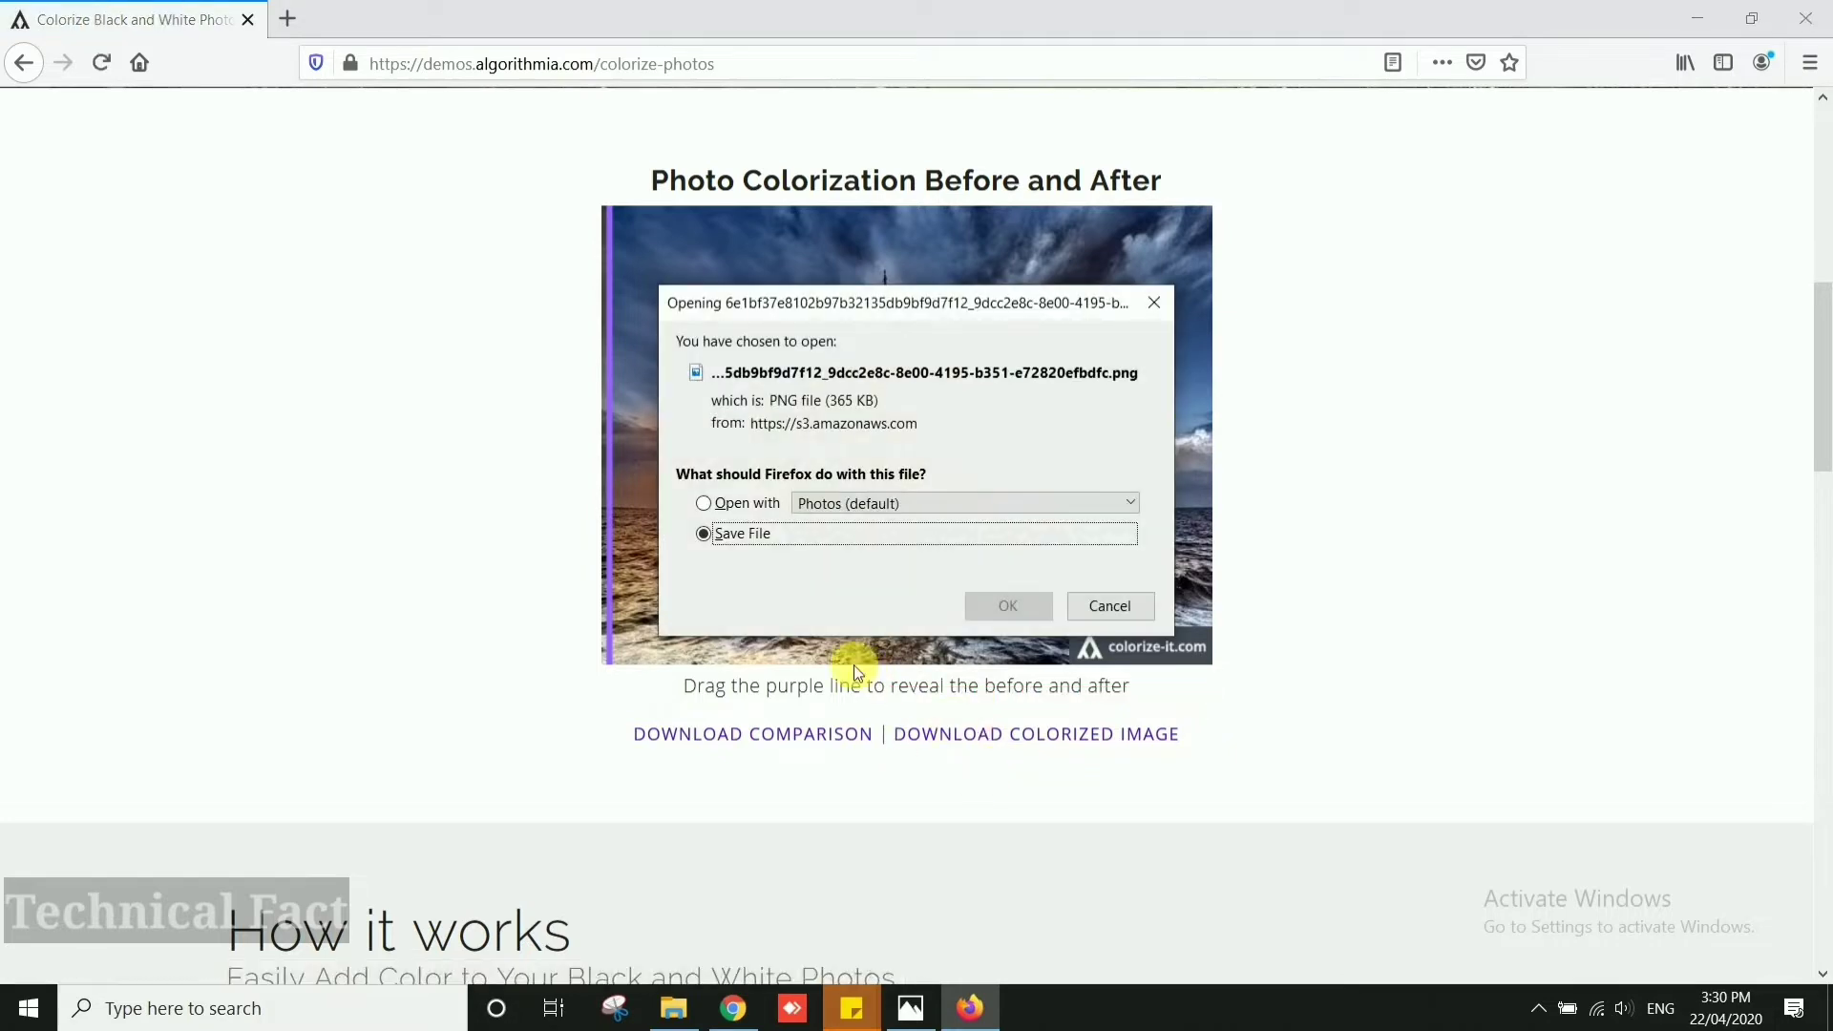
click(988, 608)
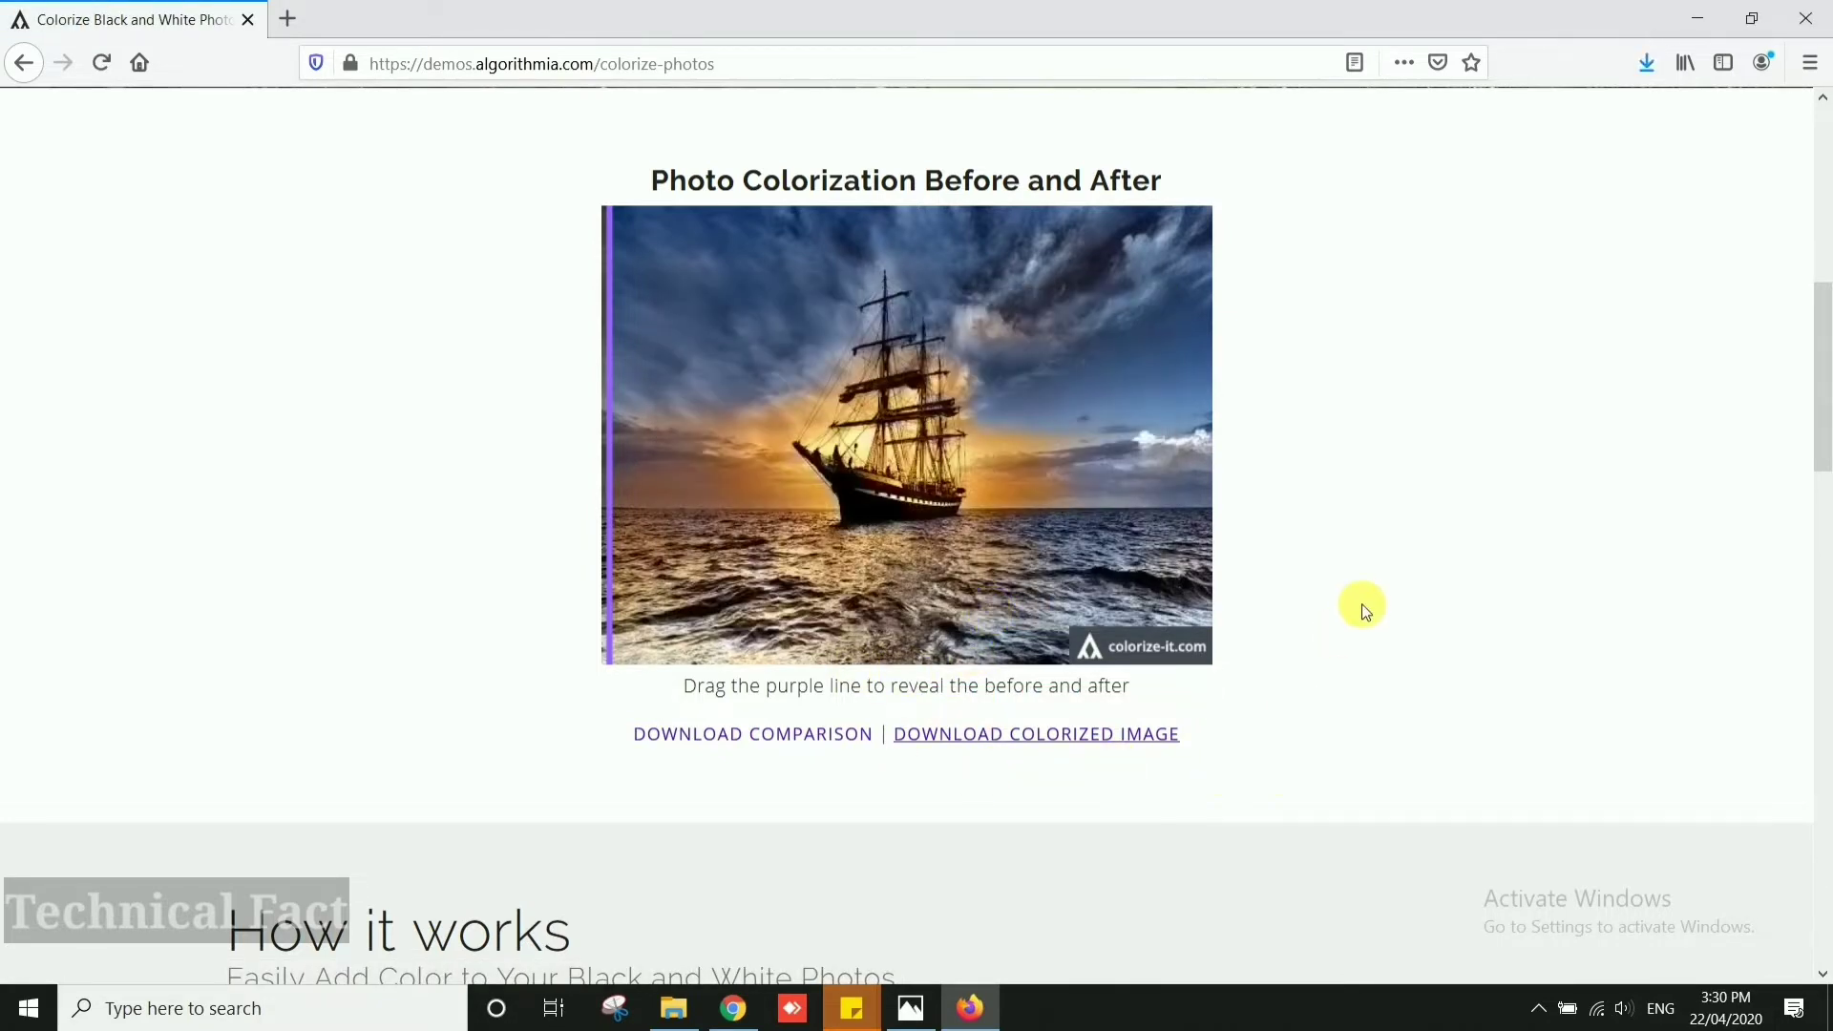
- Open the downloaded colorized ship image in Photos and compare it with the original unnamed.jpg
click(1636, 77)
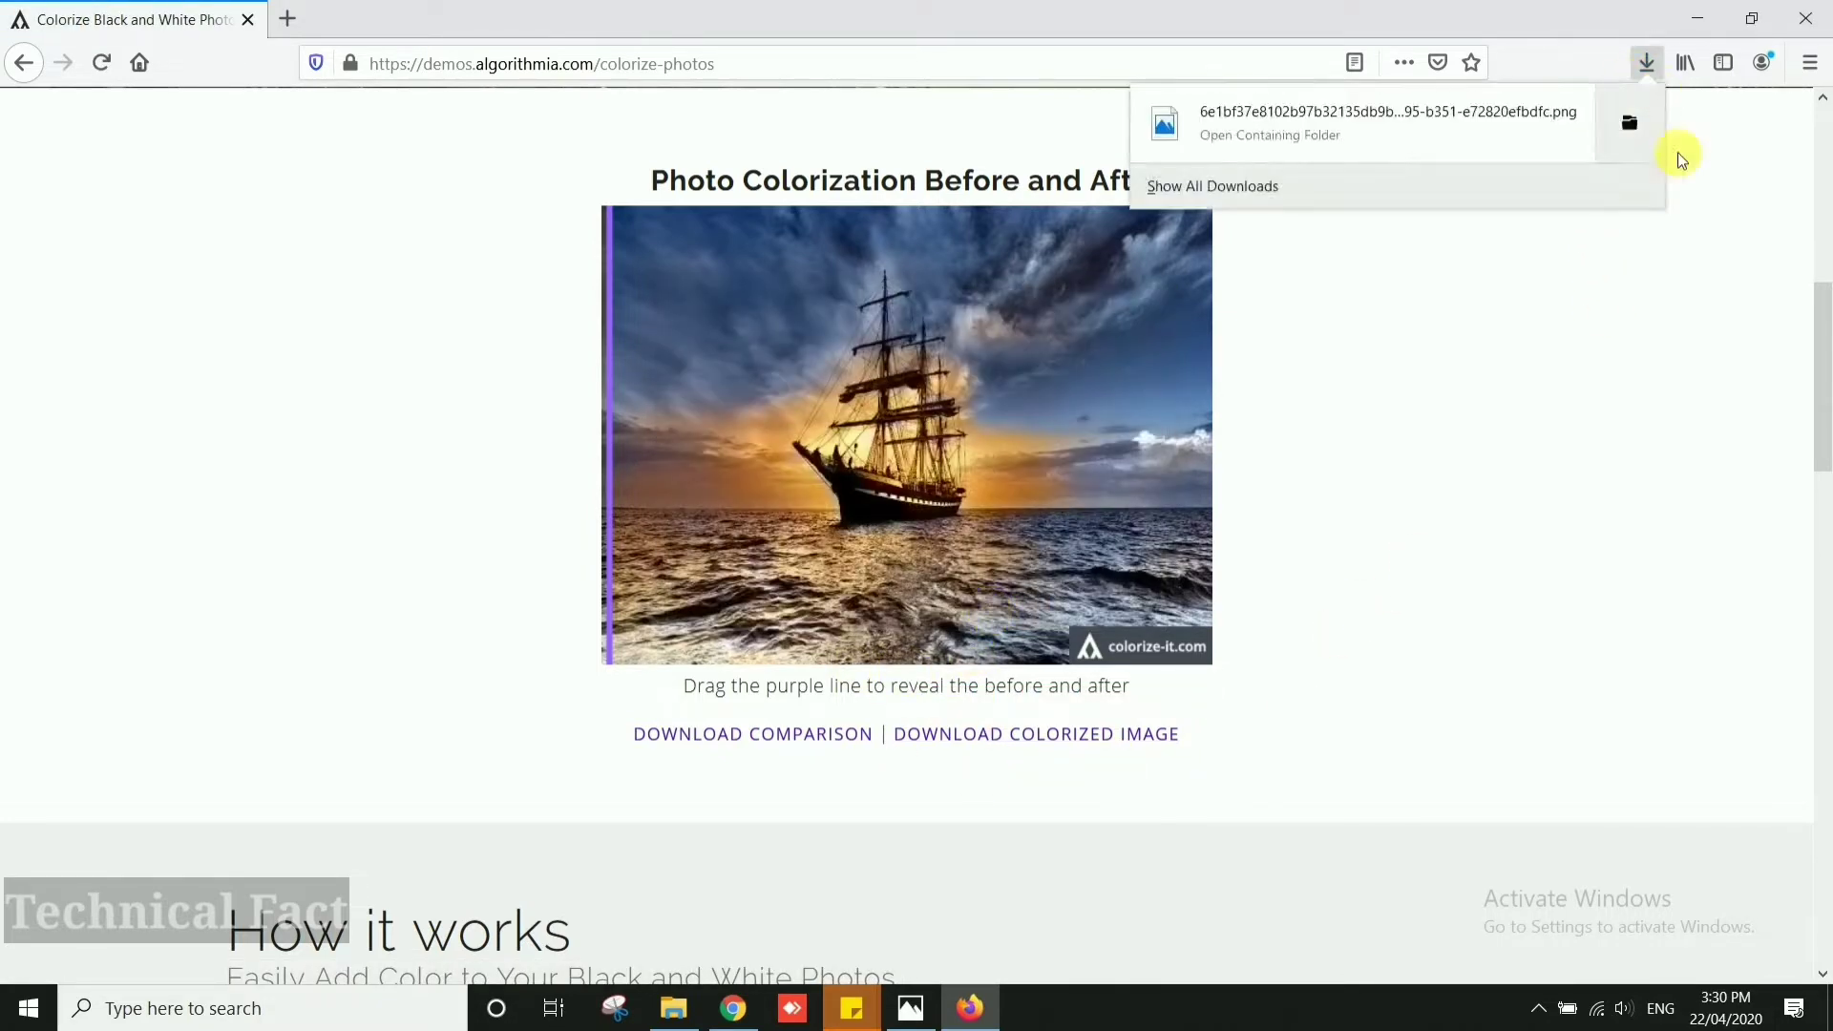
click(1258, 139)
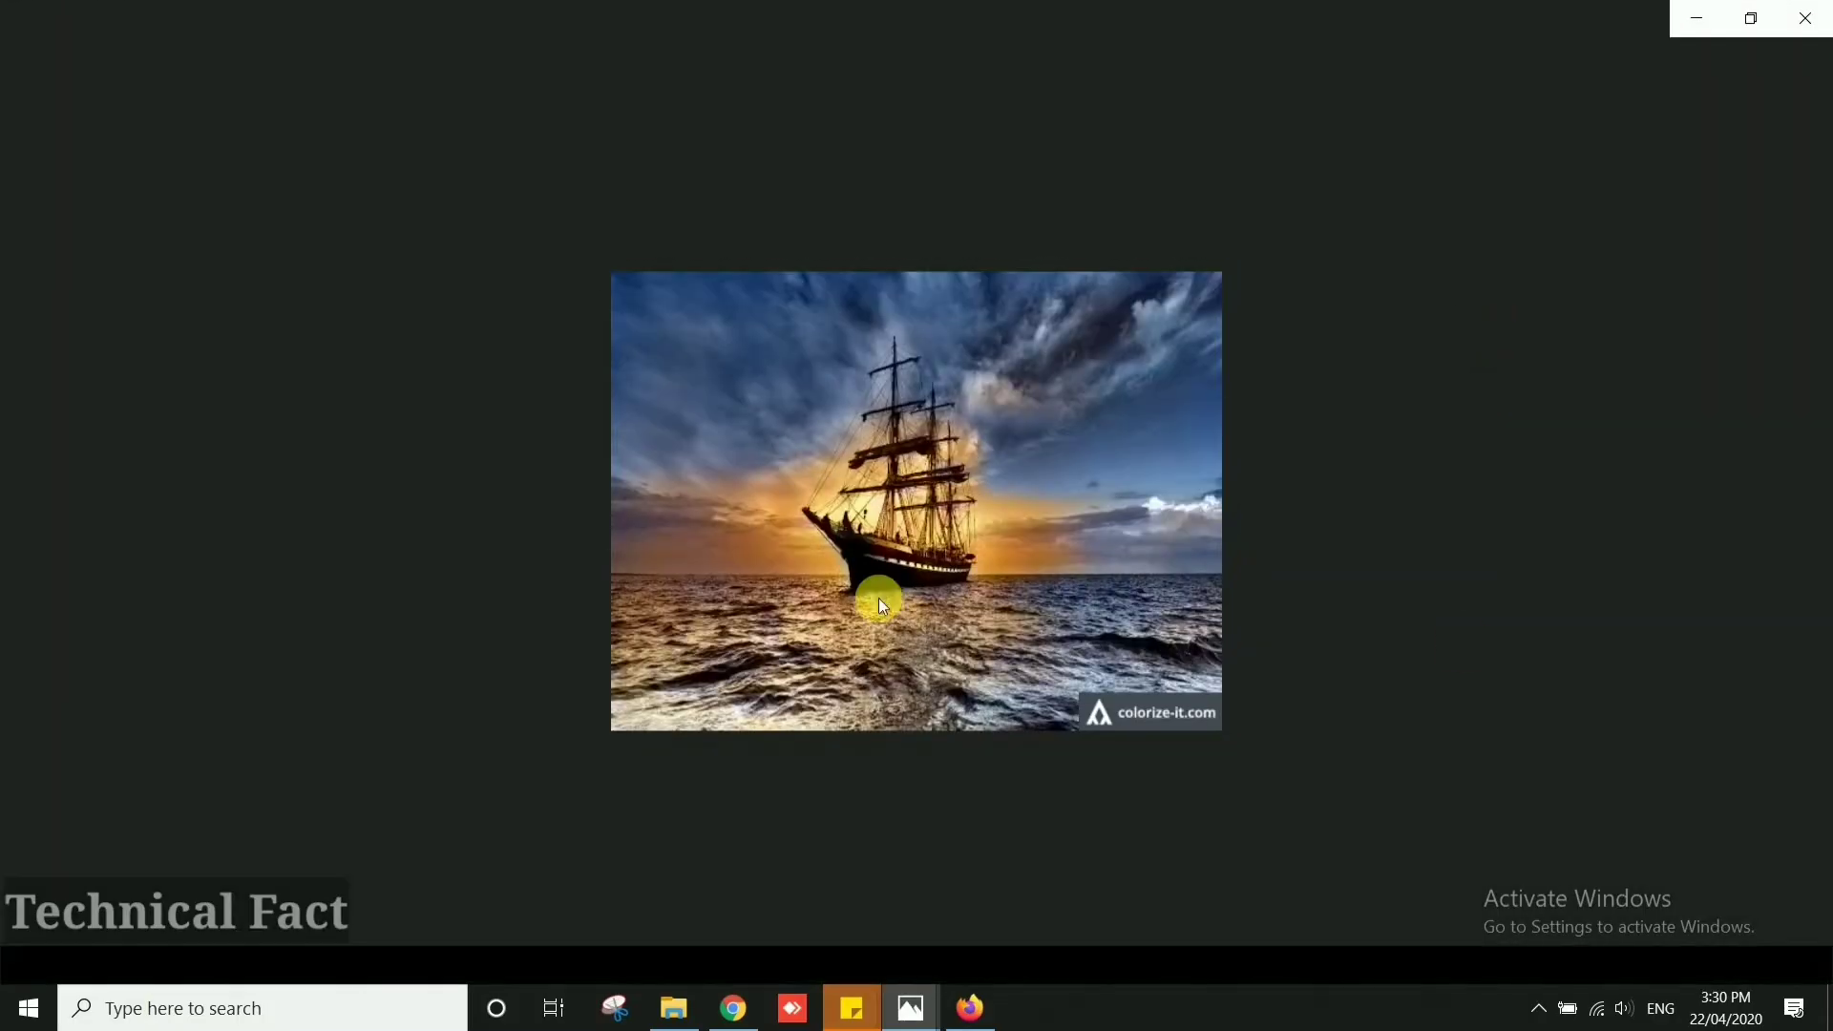
click(921, 1020)
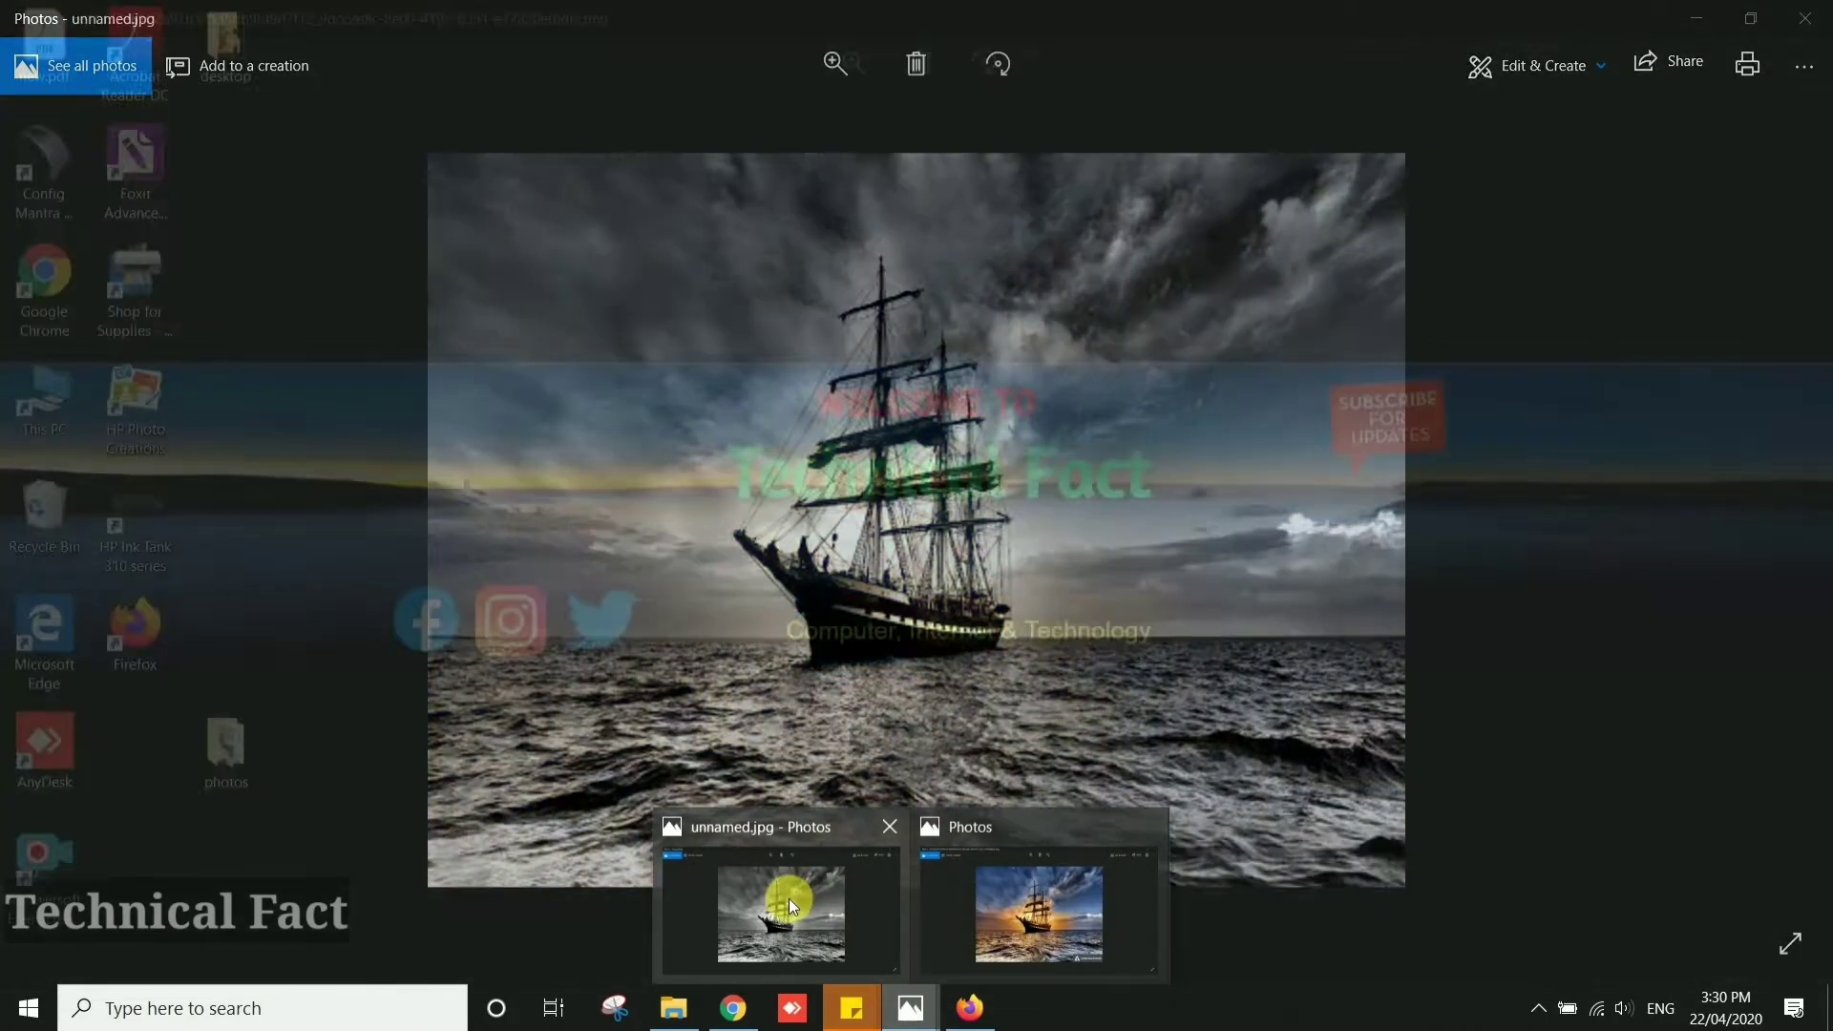
click(789, 903)
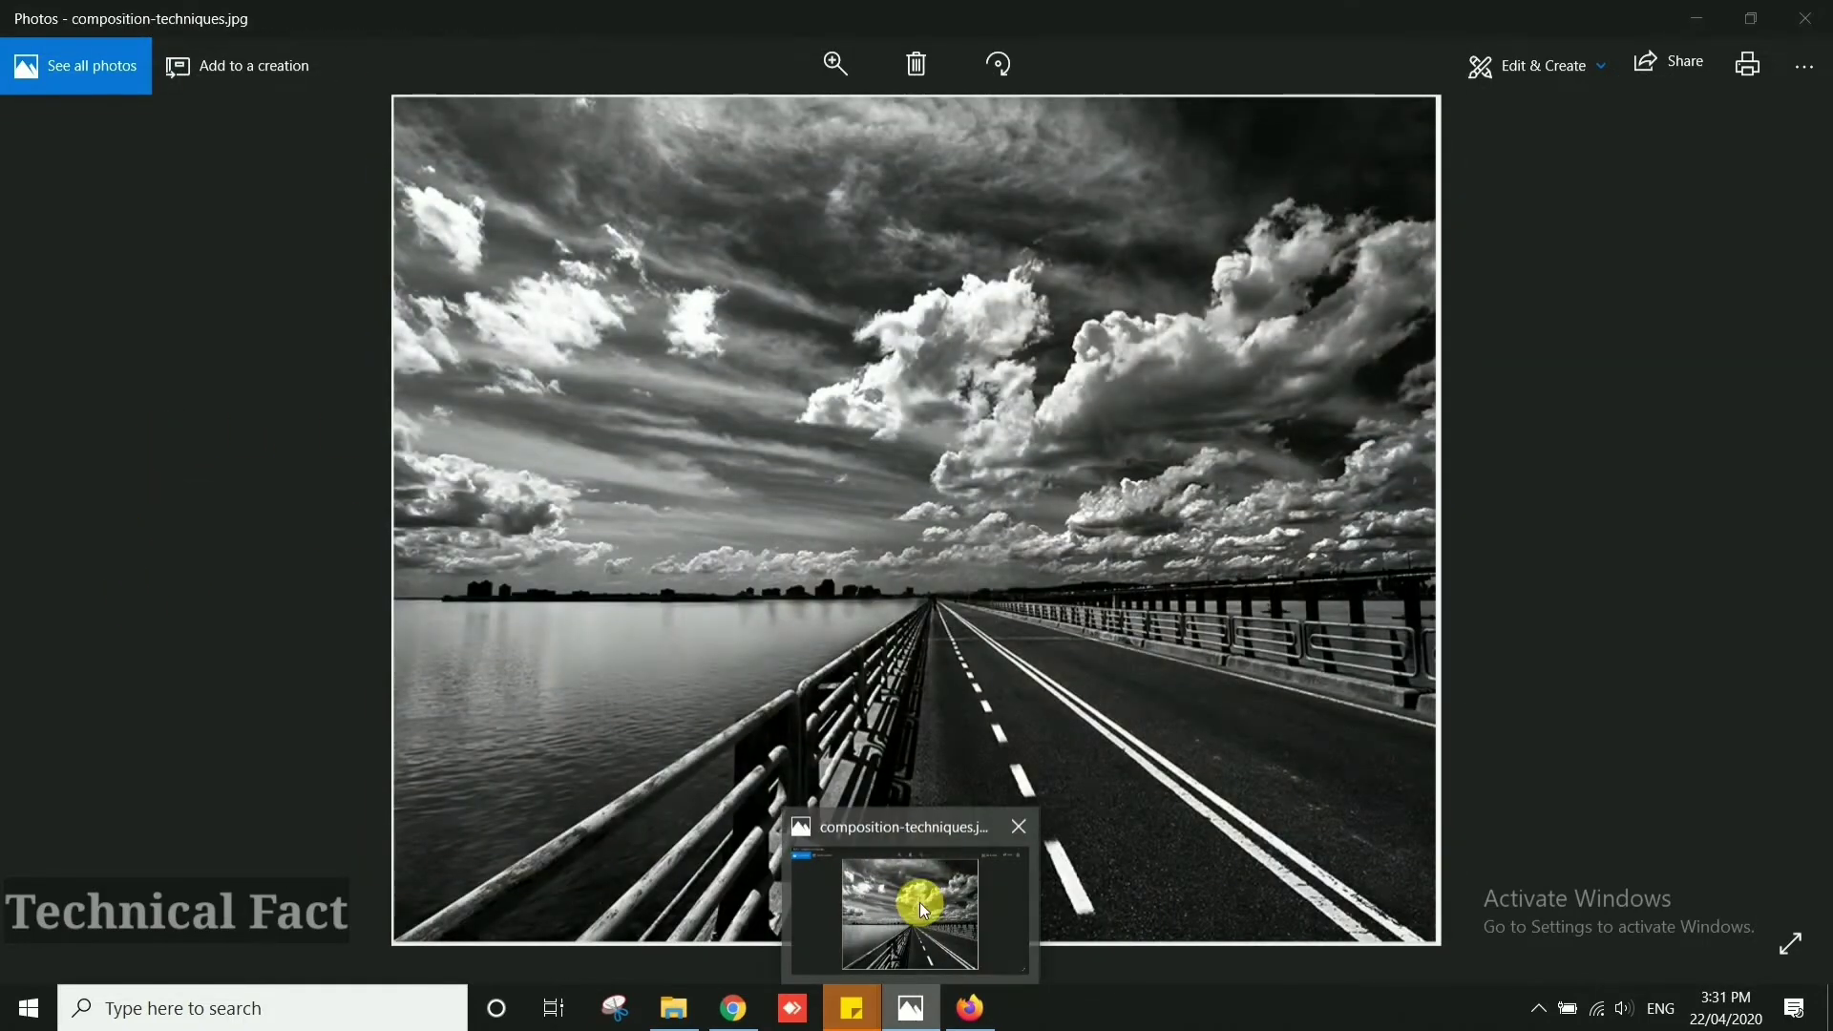
- View composition-techniques.jpg in Photos, then return to Firefox and upload that file for colorization
click(919, 902)
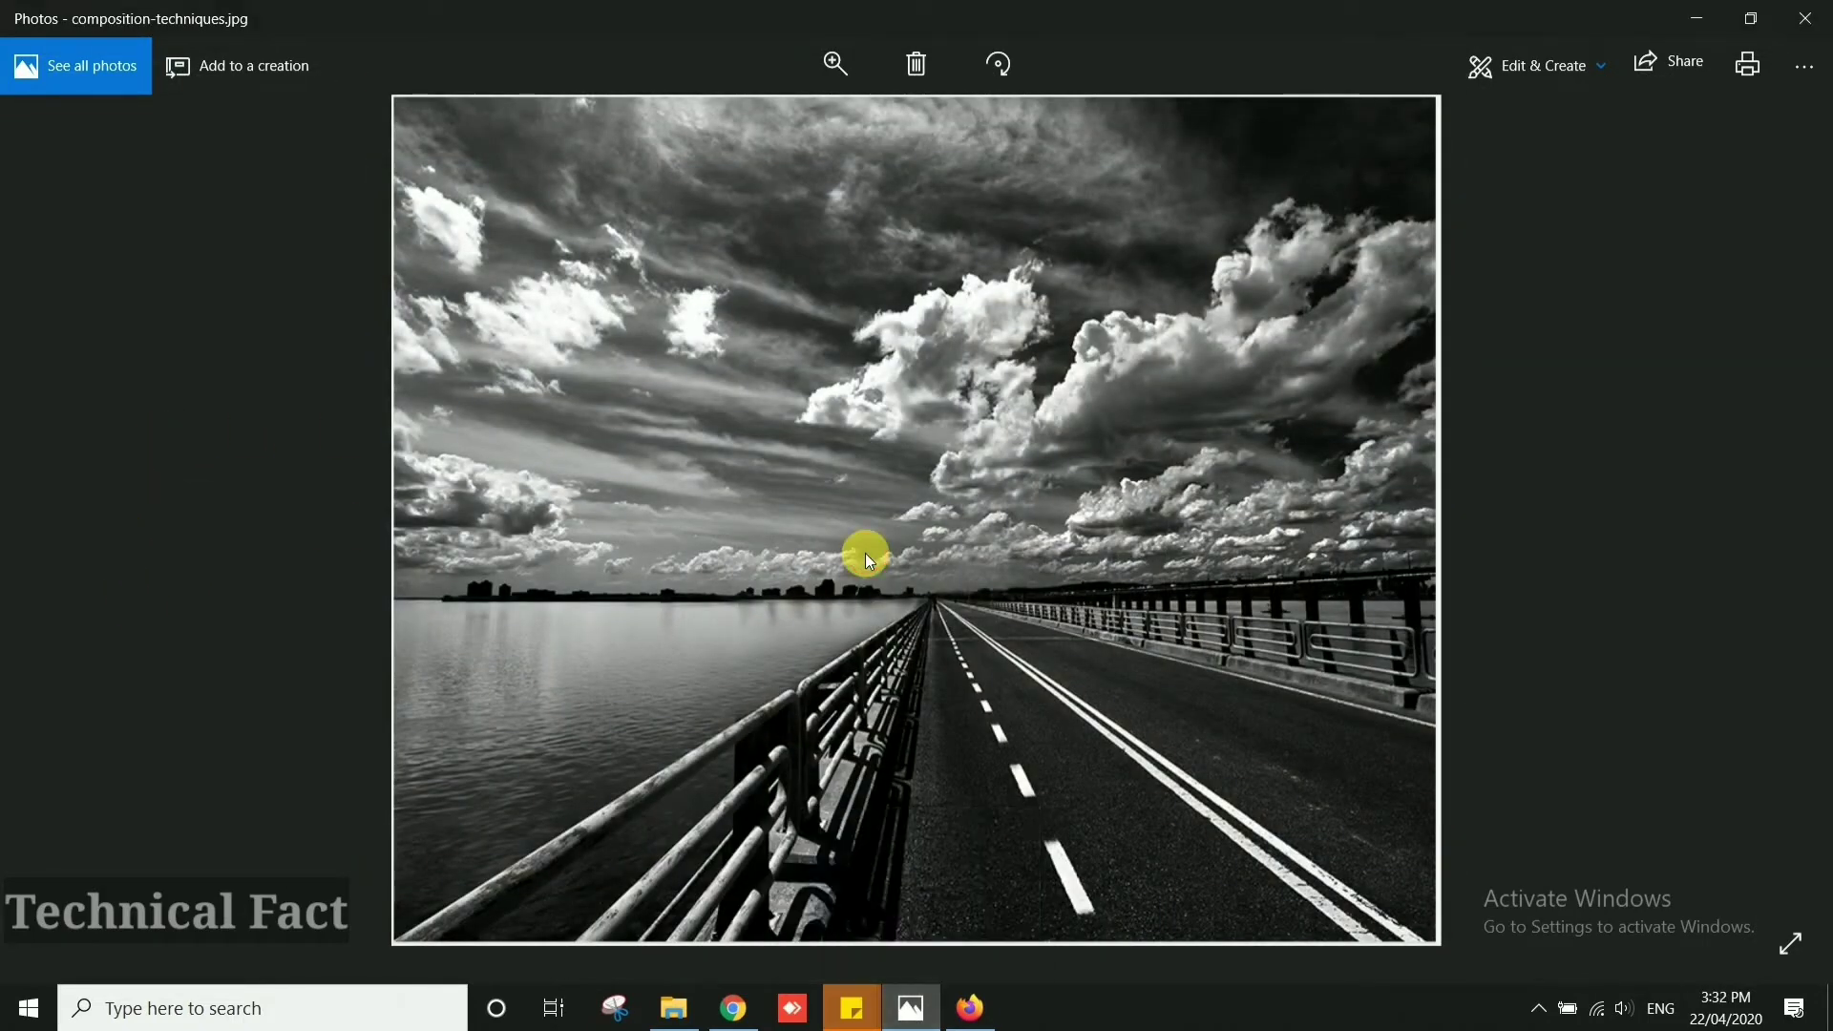
click(983, 1012)
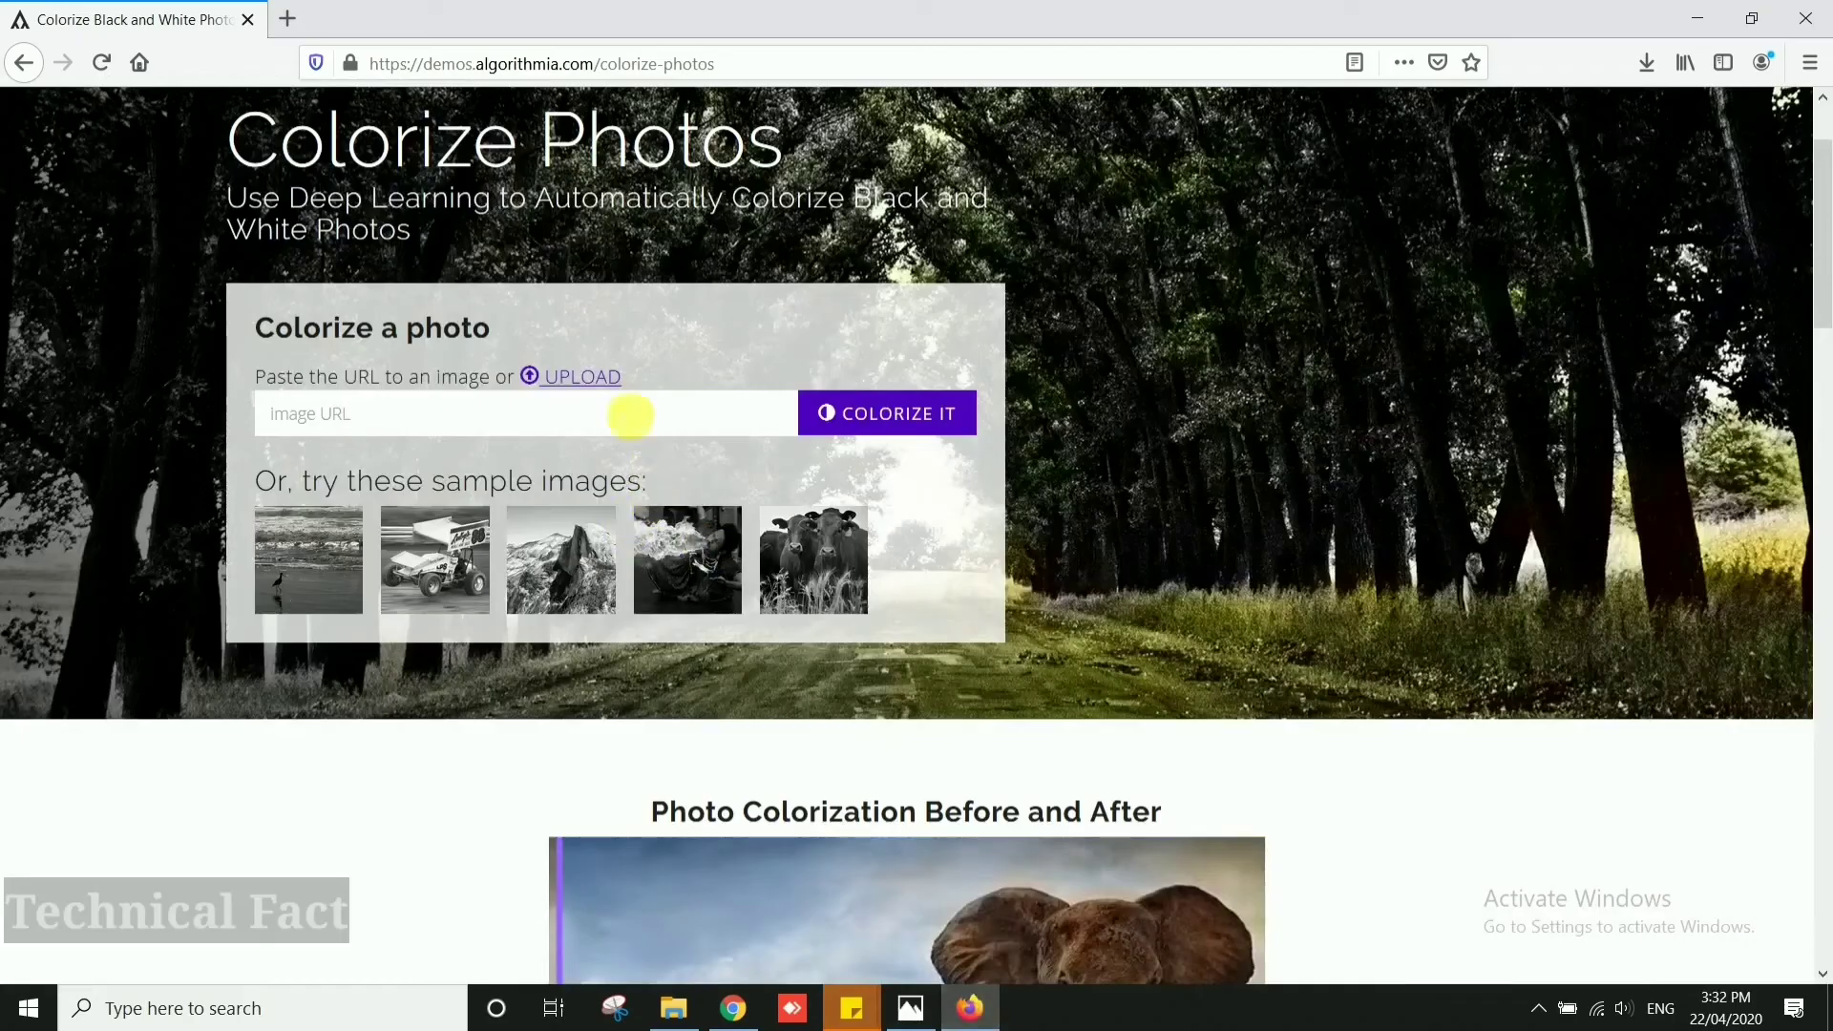
click(580, 378)
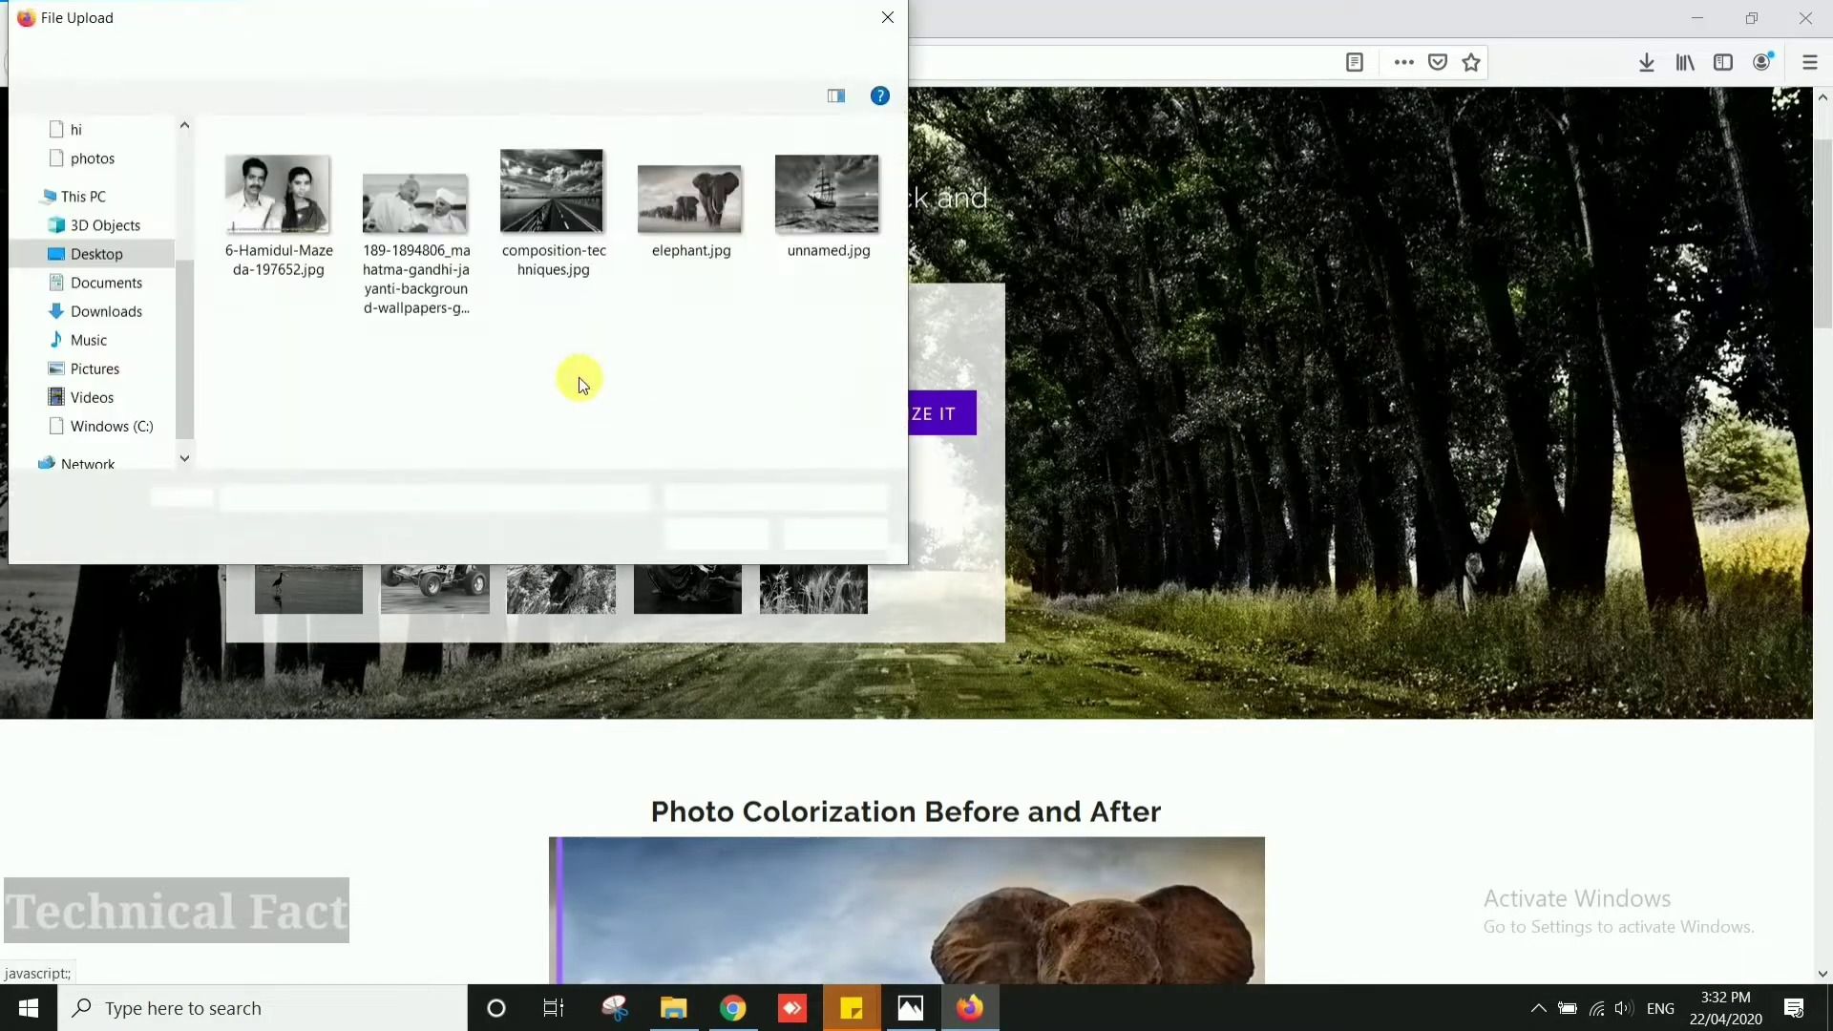
click(539, 267)
click(731, 541)
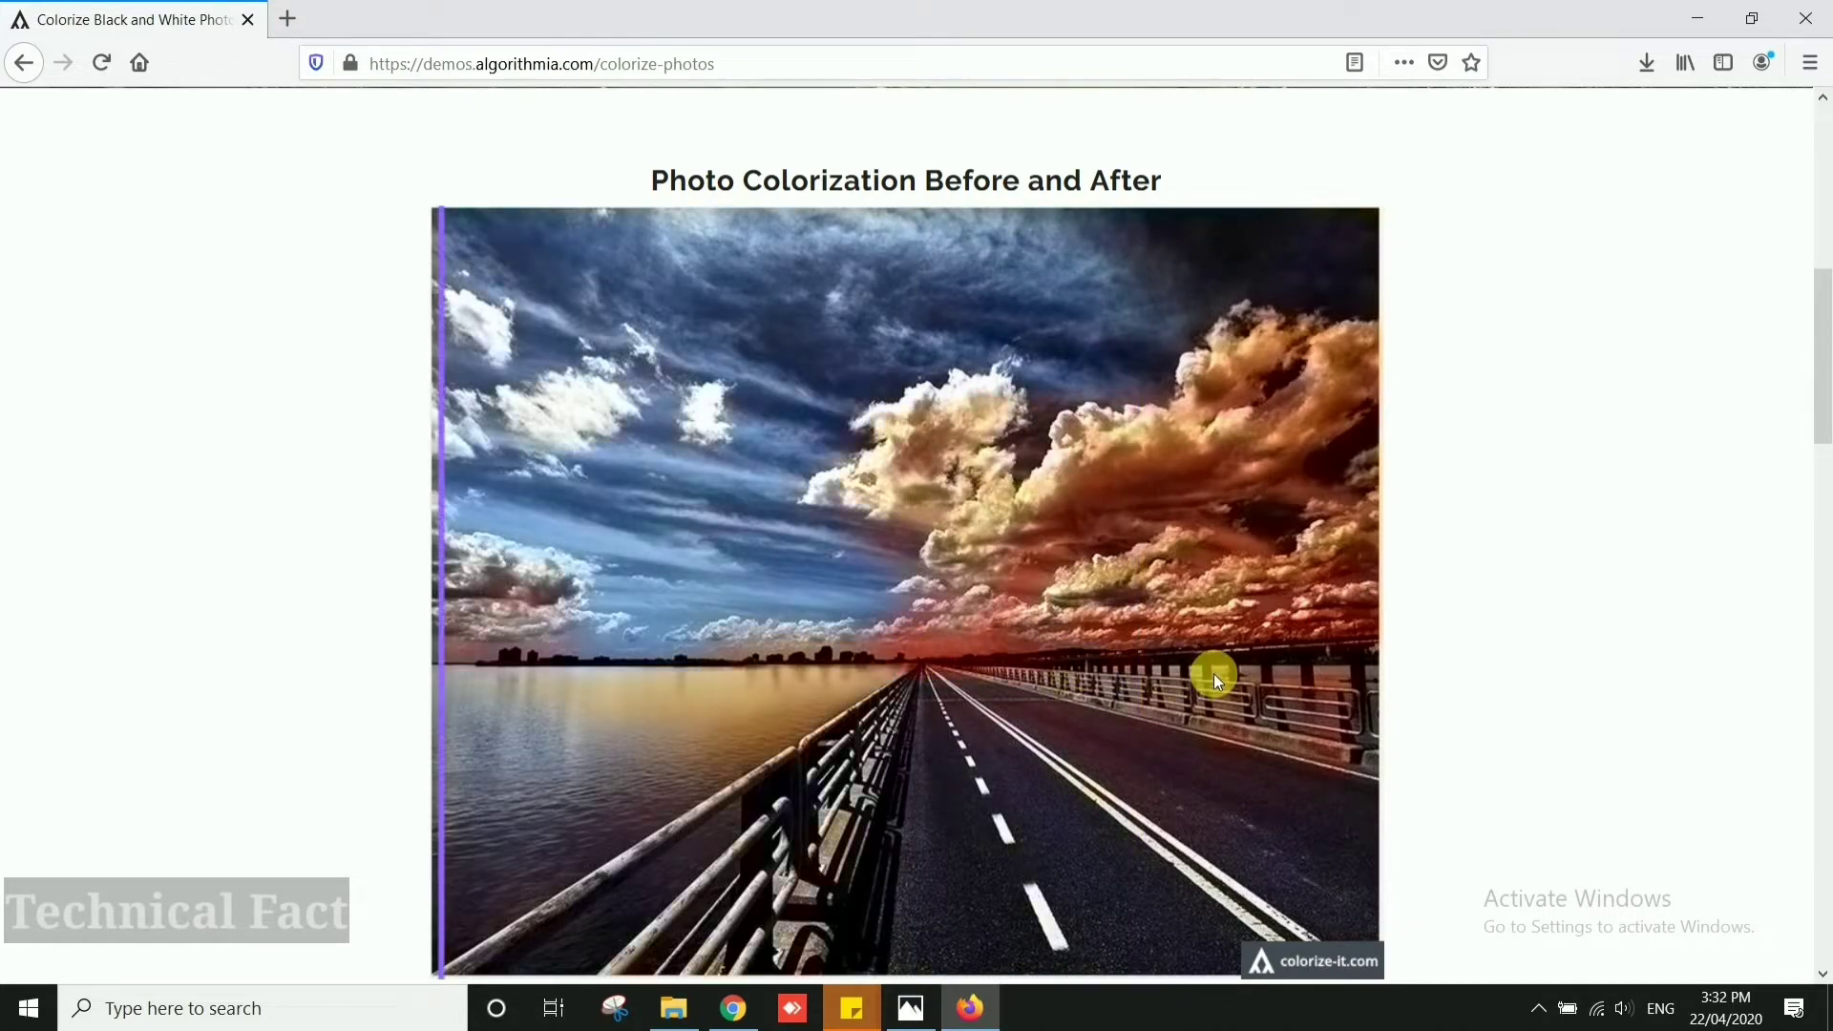
- Download the colorized road image and save the PNG file to disk
scroll(1213, 673, down, 4)
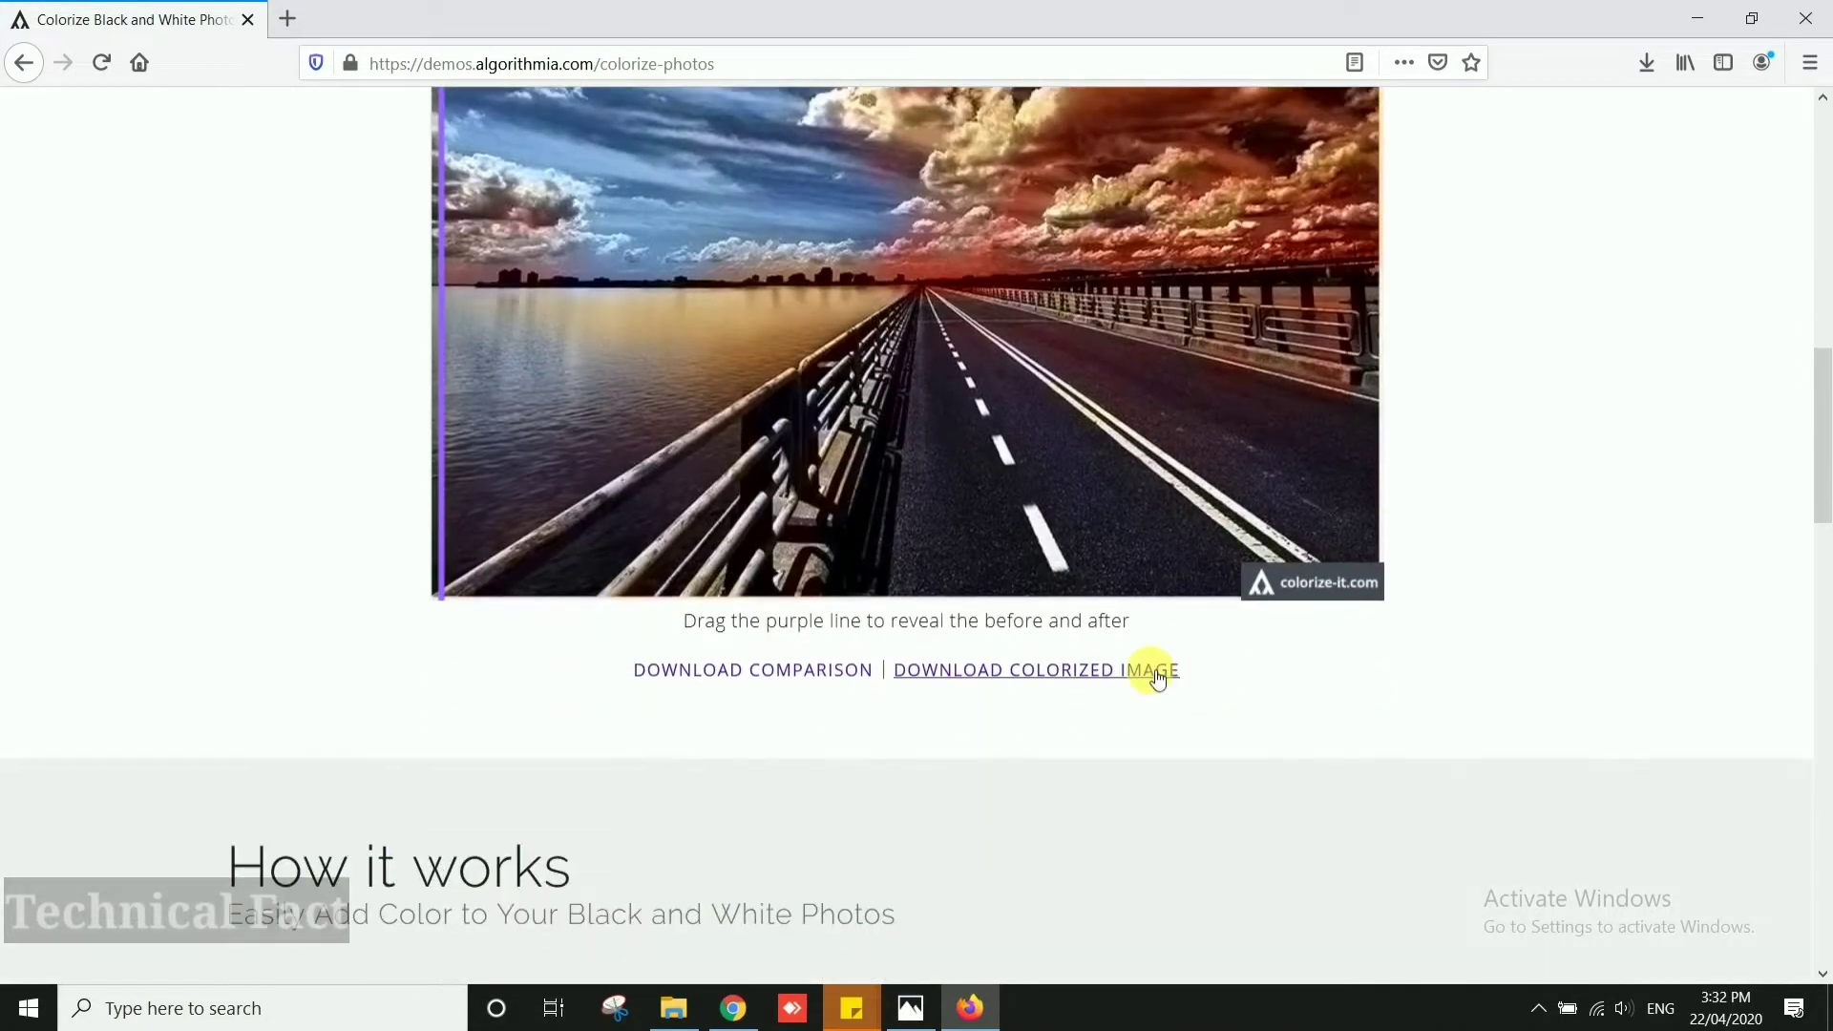
scroll(1154, 667, up, 3)
click(1062, 938)
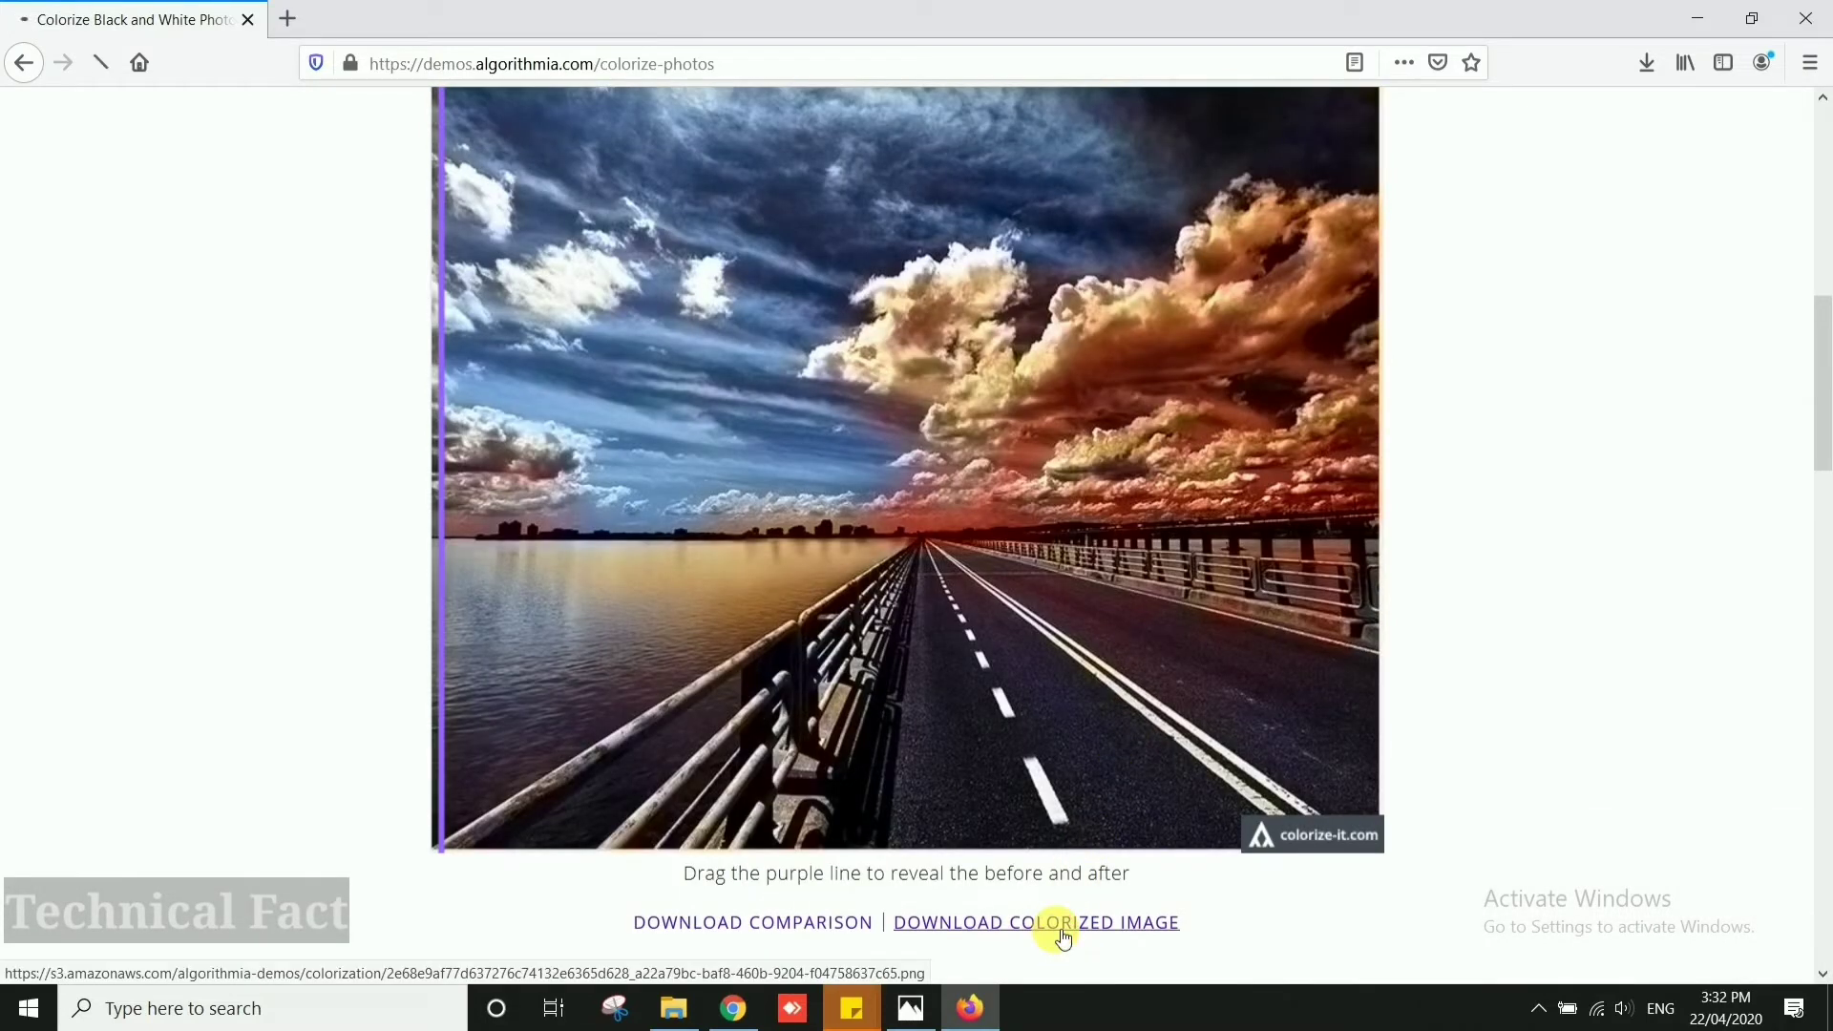
scroll(1508, 714, up, 1)
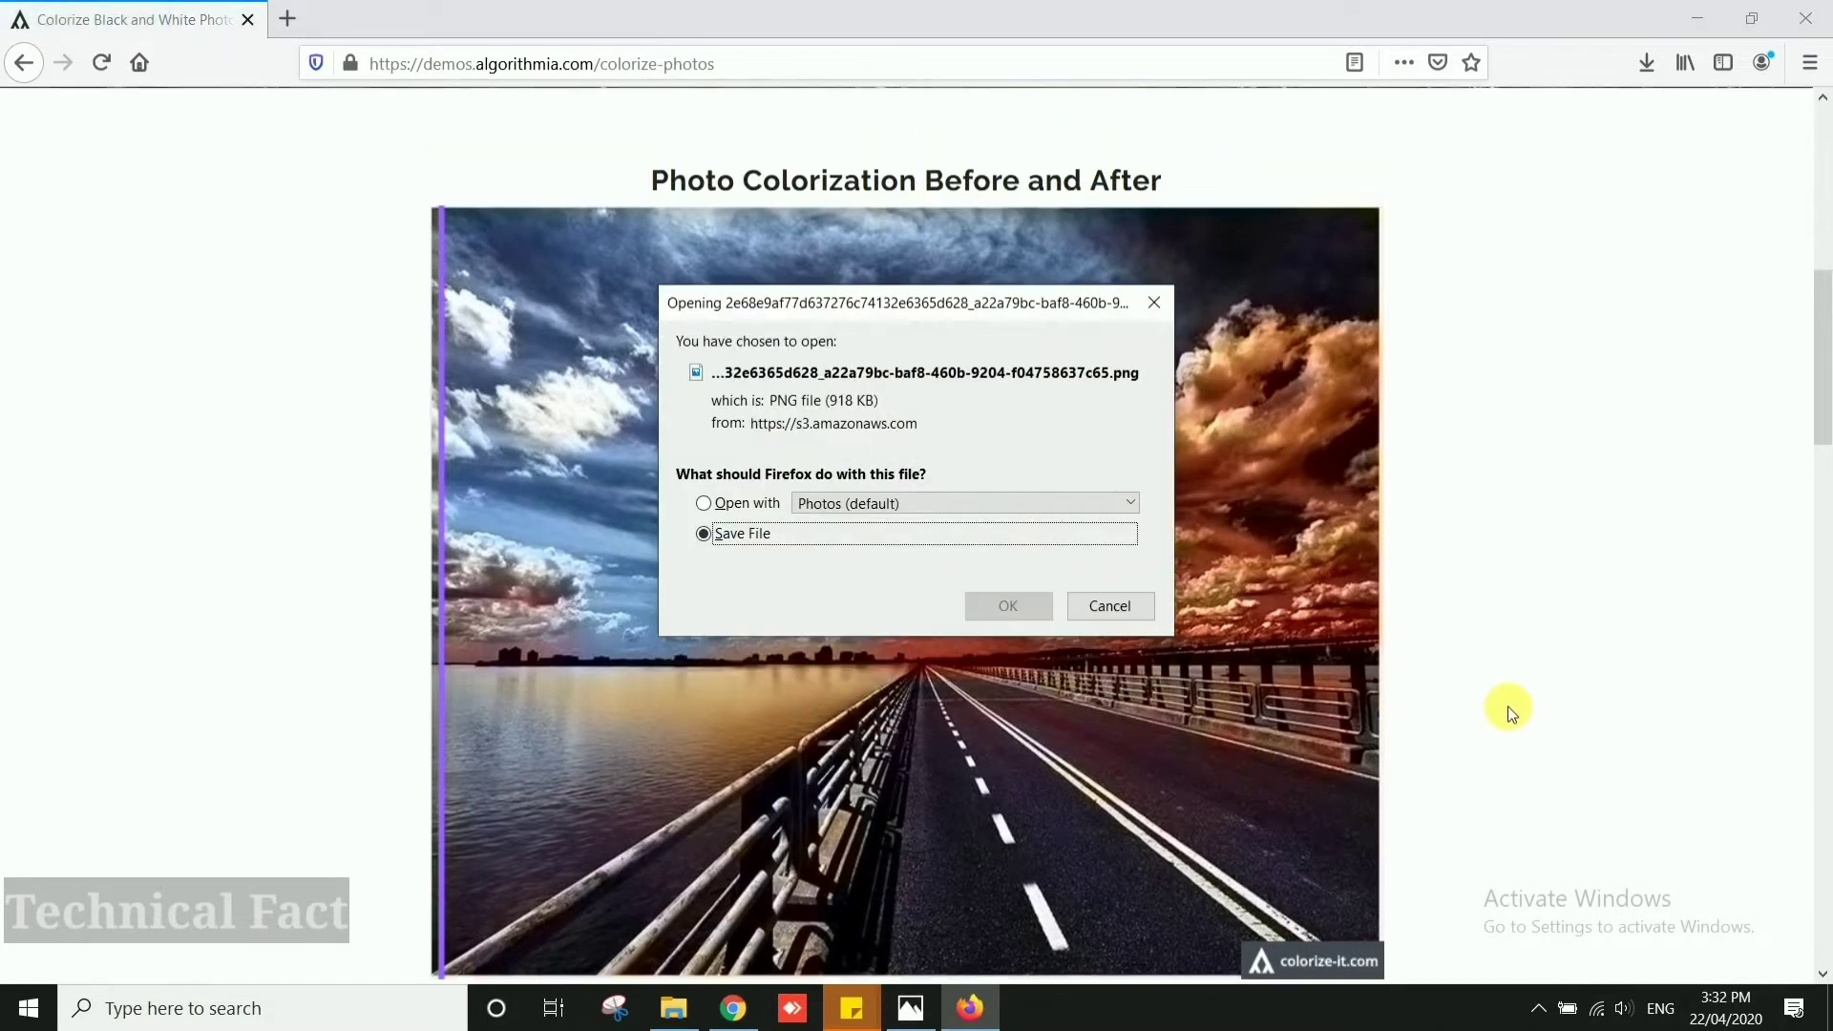
click(1031, 611)
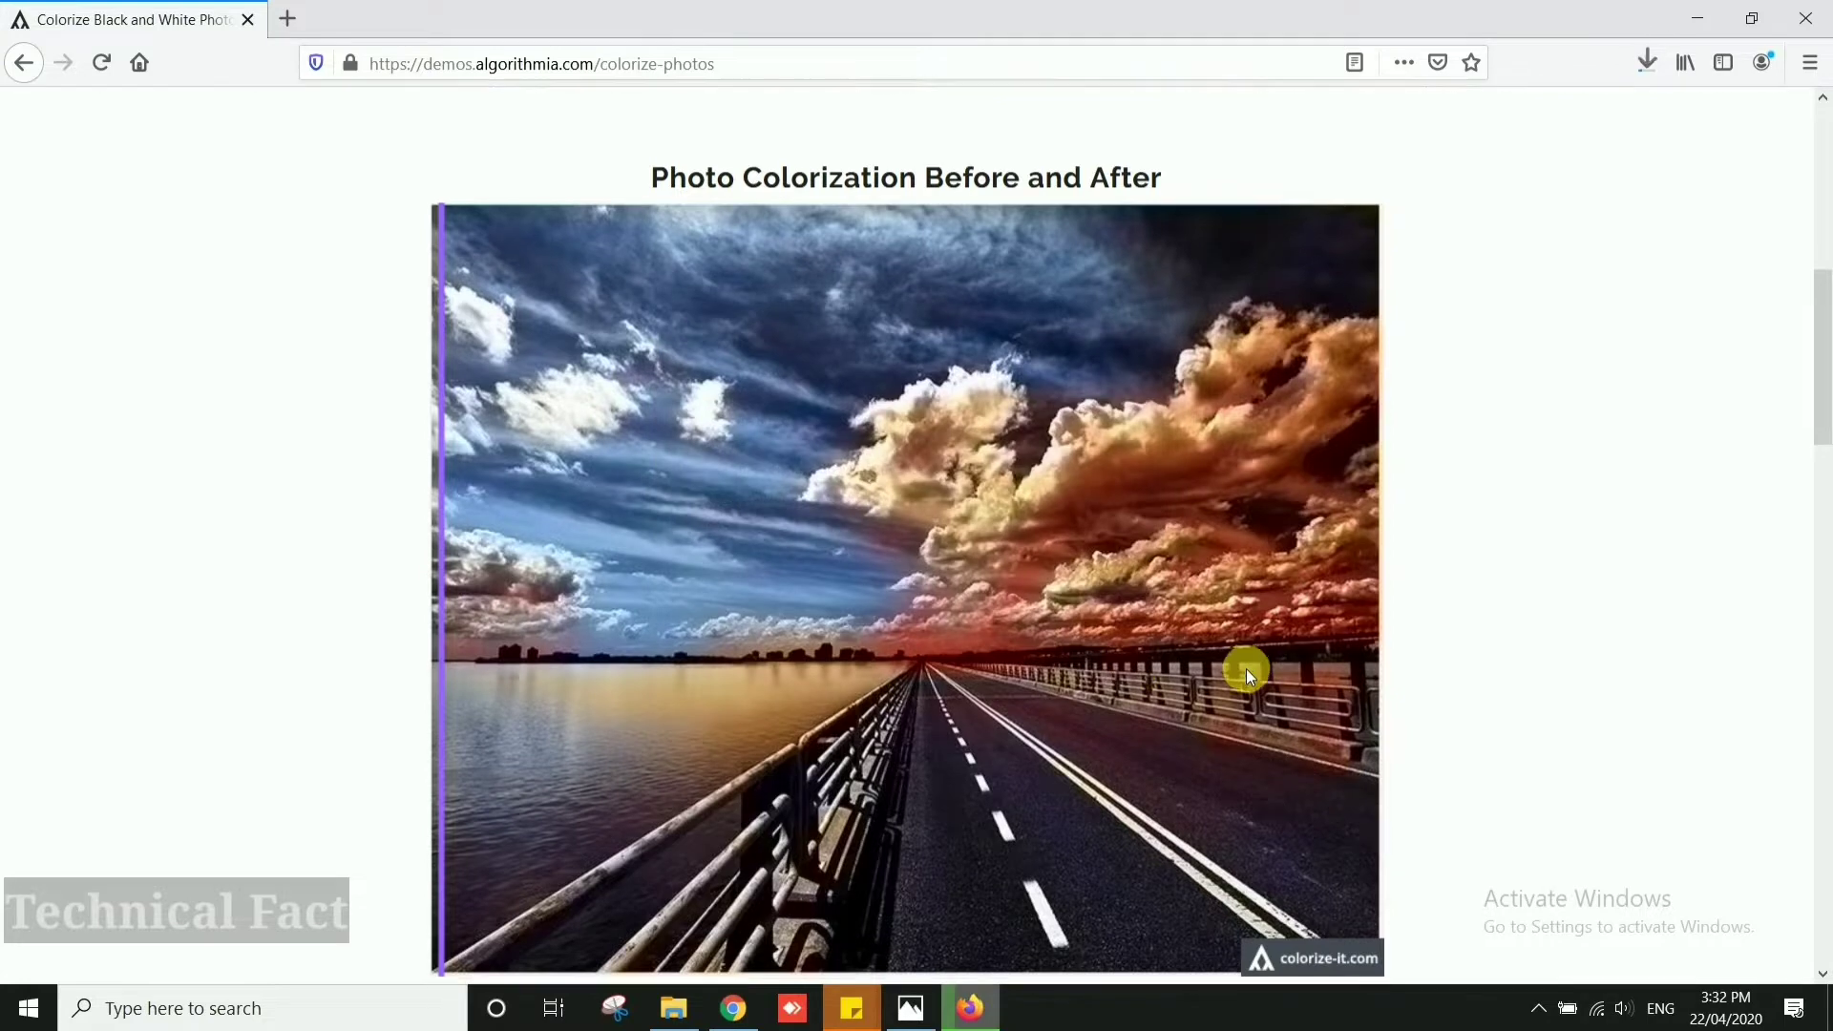
- Open the newly downloaded colorized road image from the browser's download list
scroll(1246, 669, down, 1)
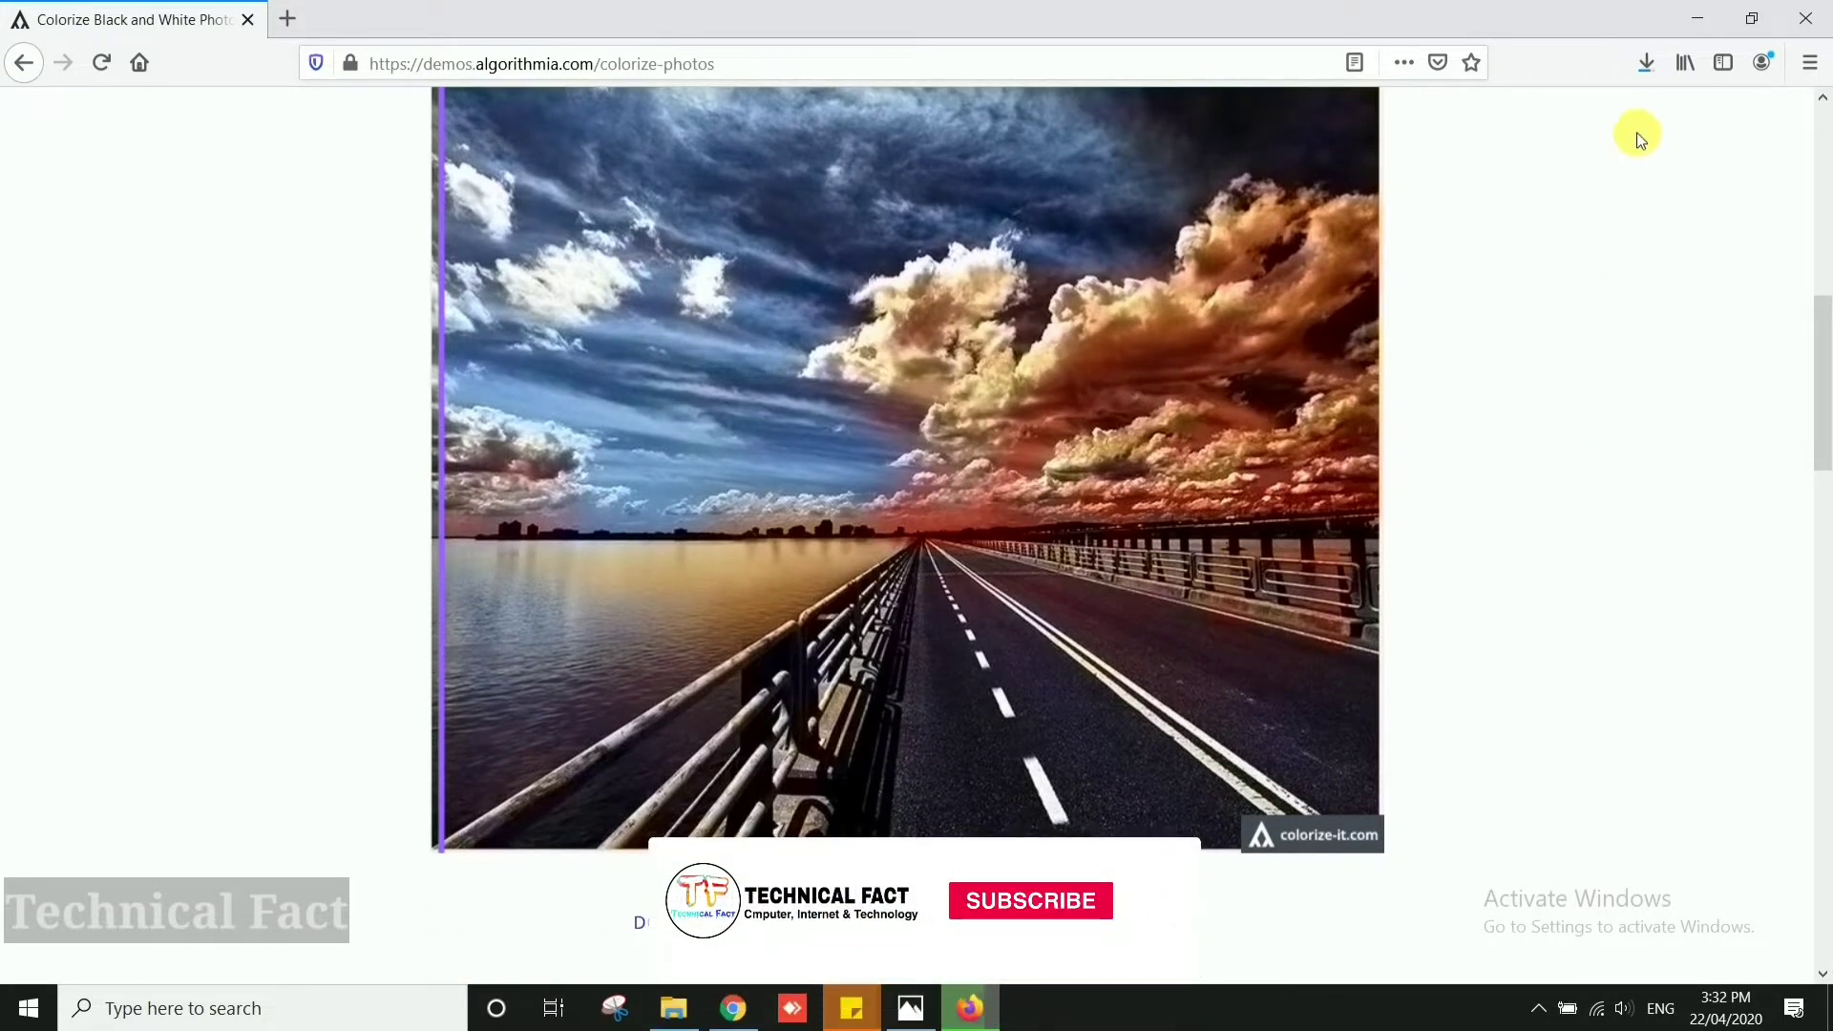
click(1647, 64)
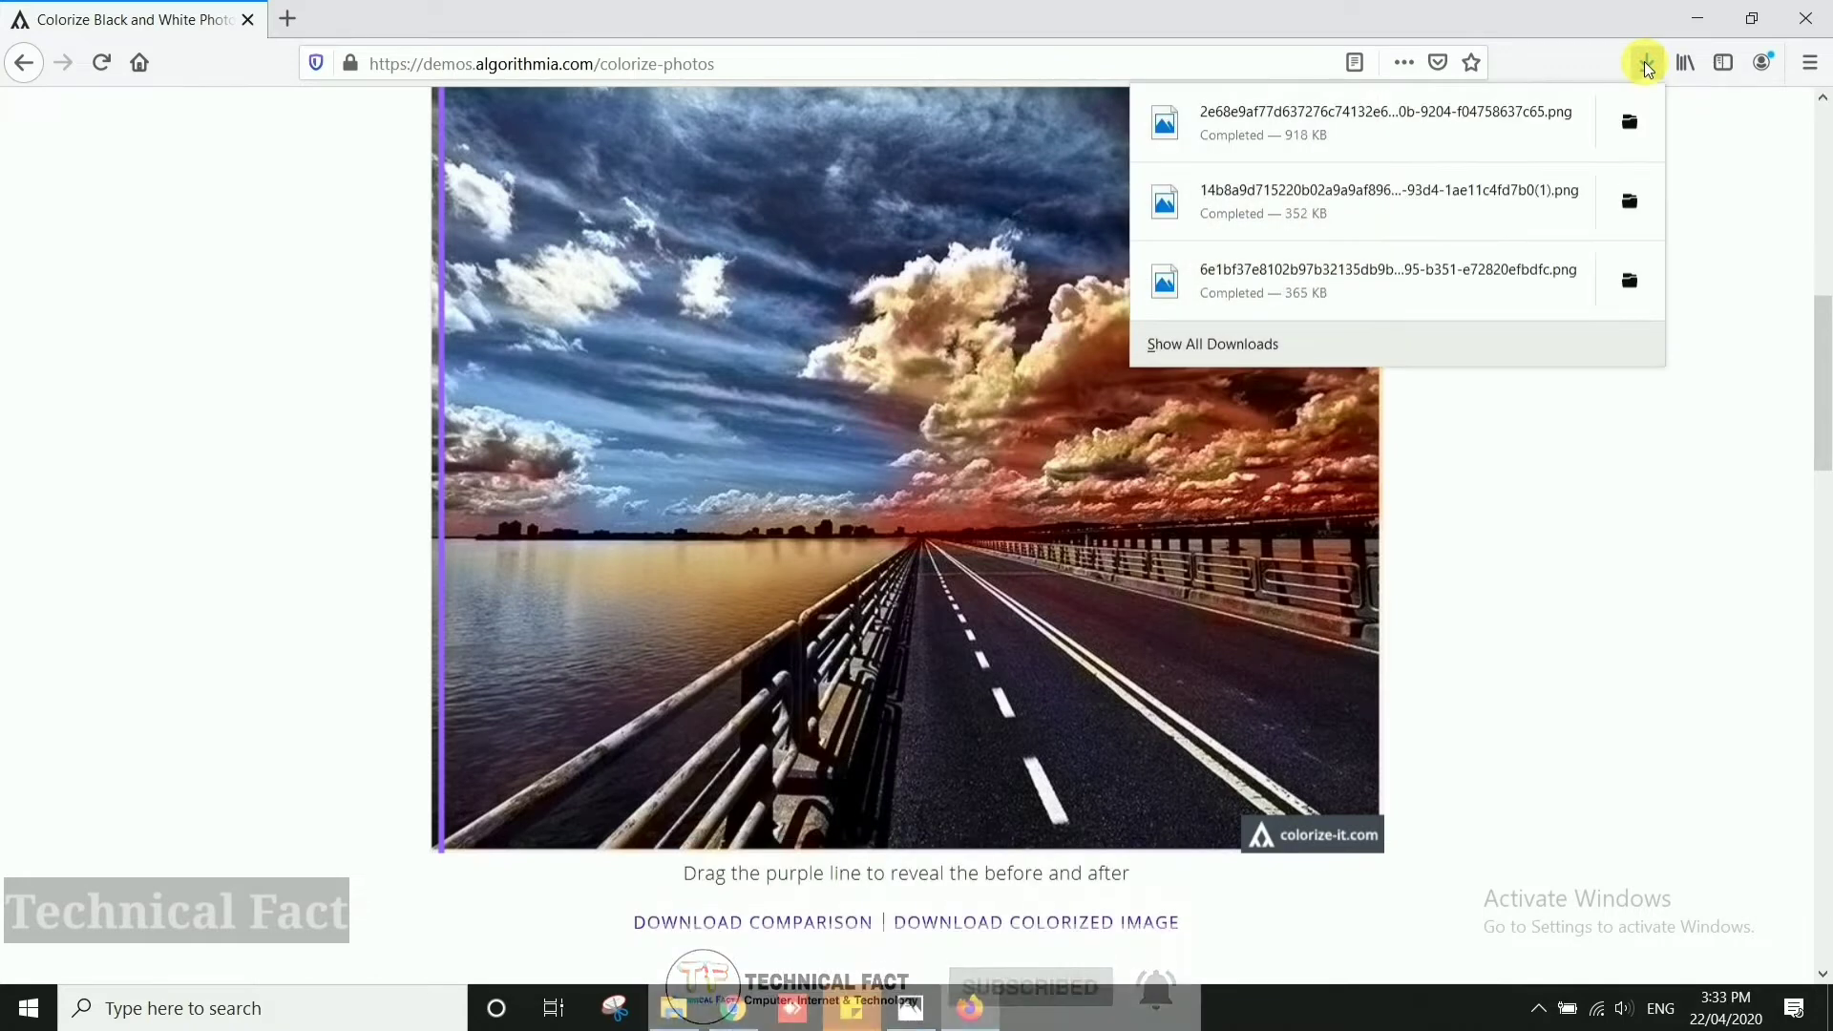
click(1246, 133)
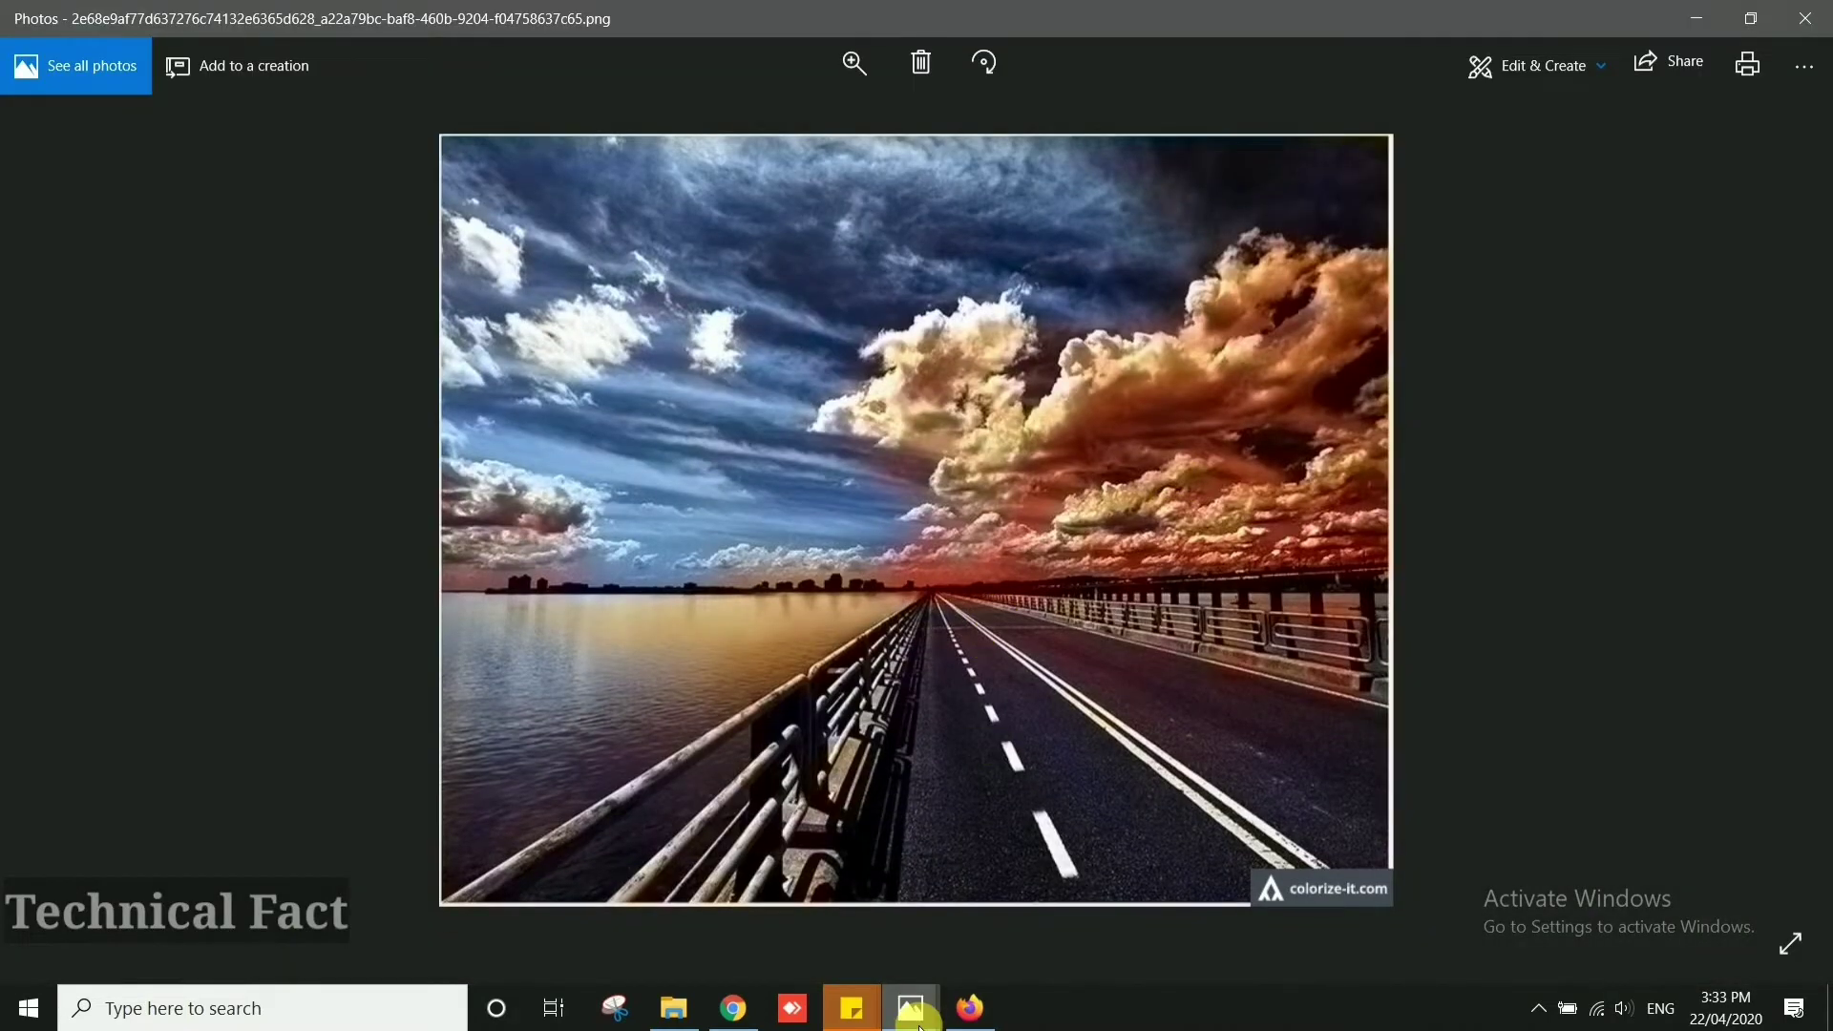
- Close the colorized road image and go from composition-techniques.jpg to the previous photo, the black-and-white Gandhi picture
mouse_move(920, 1026)
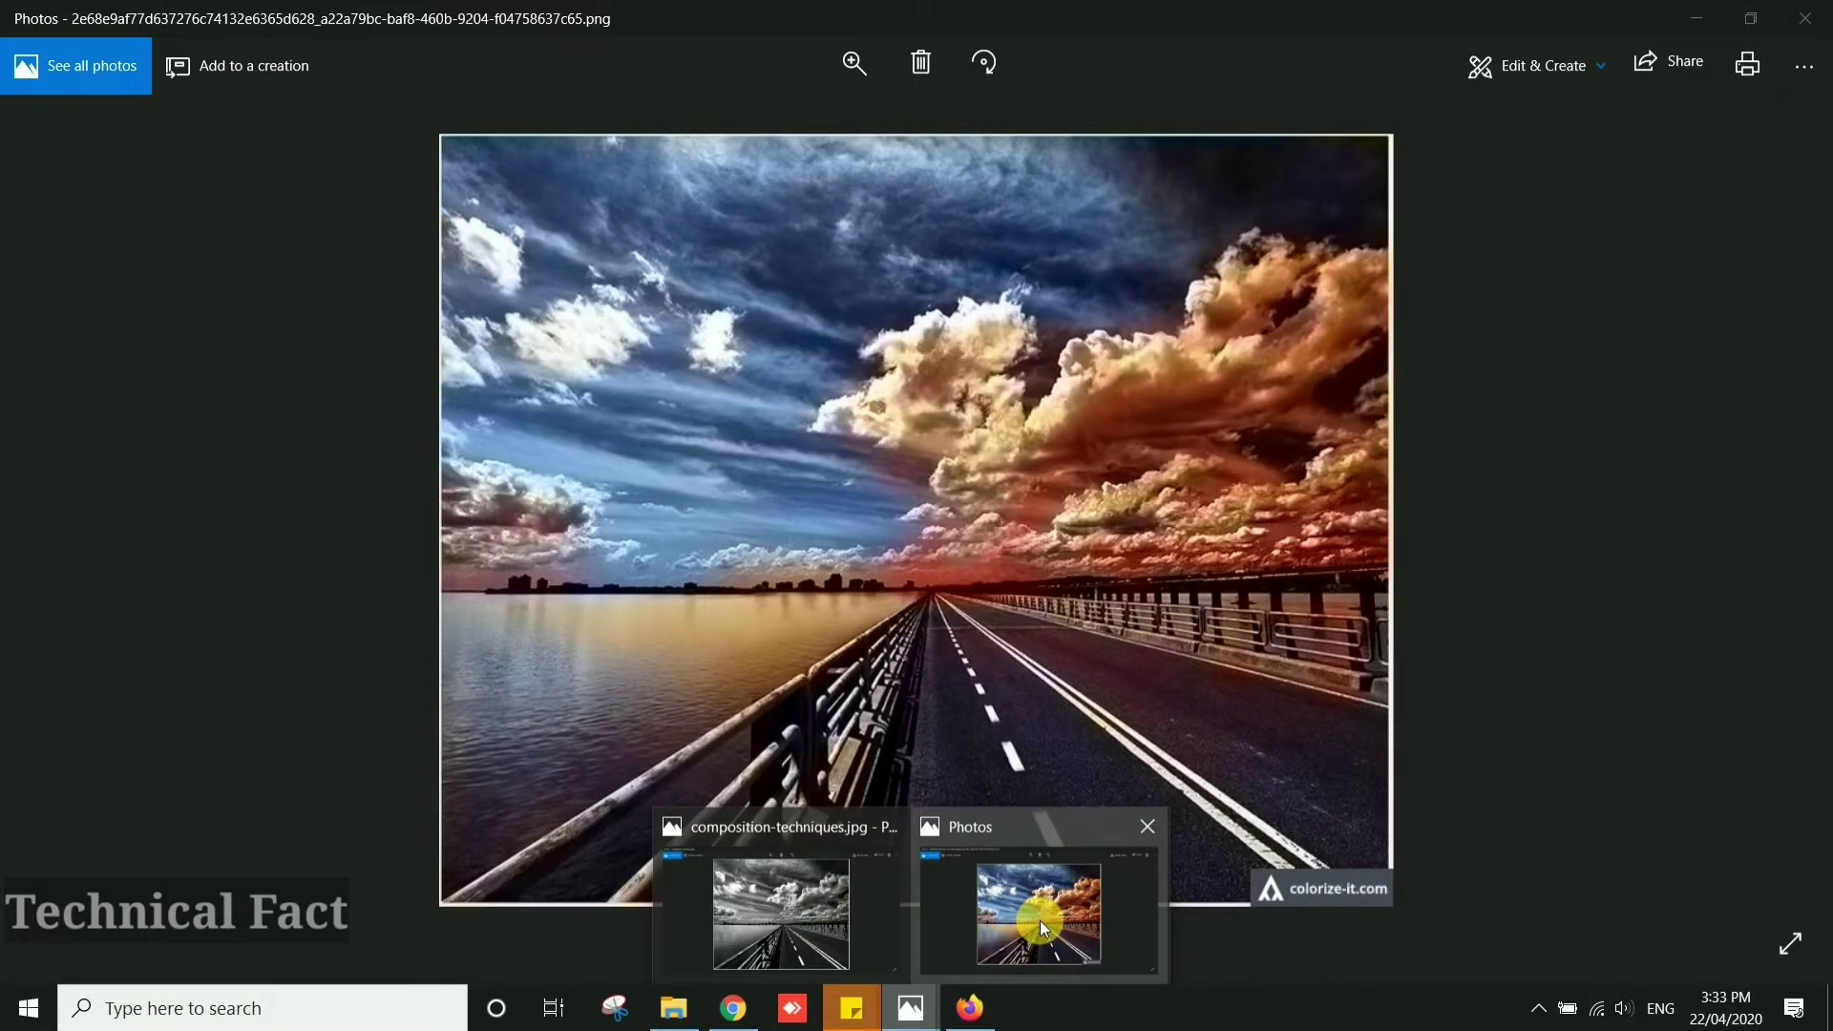
click(1136, 831)
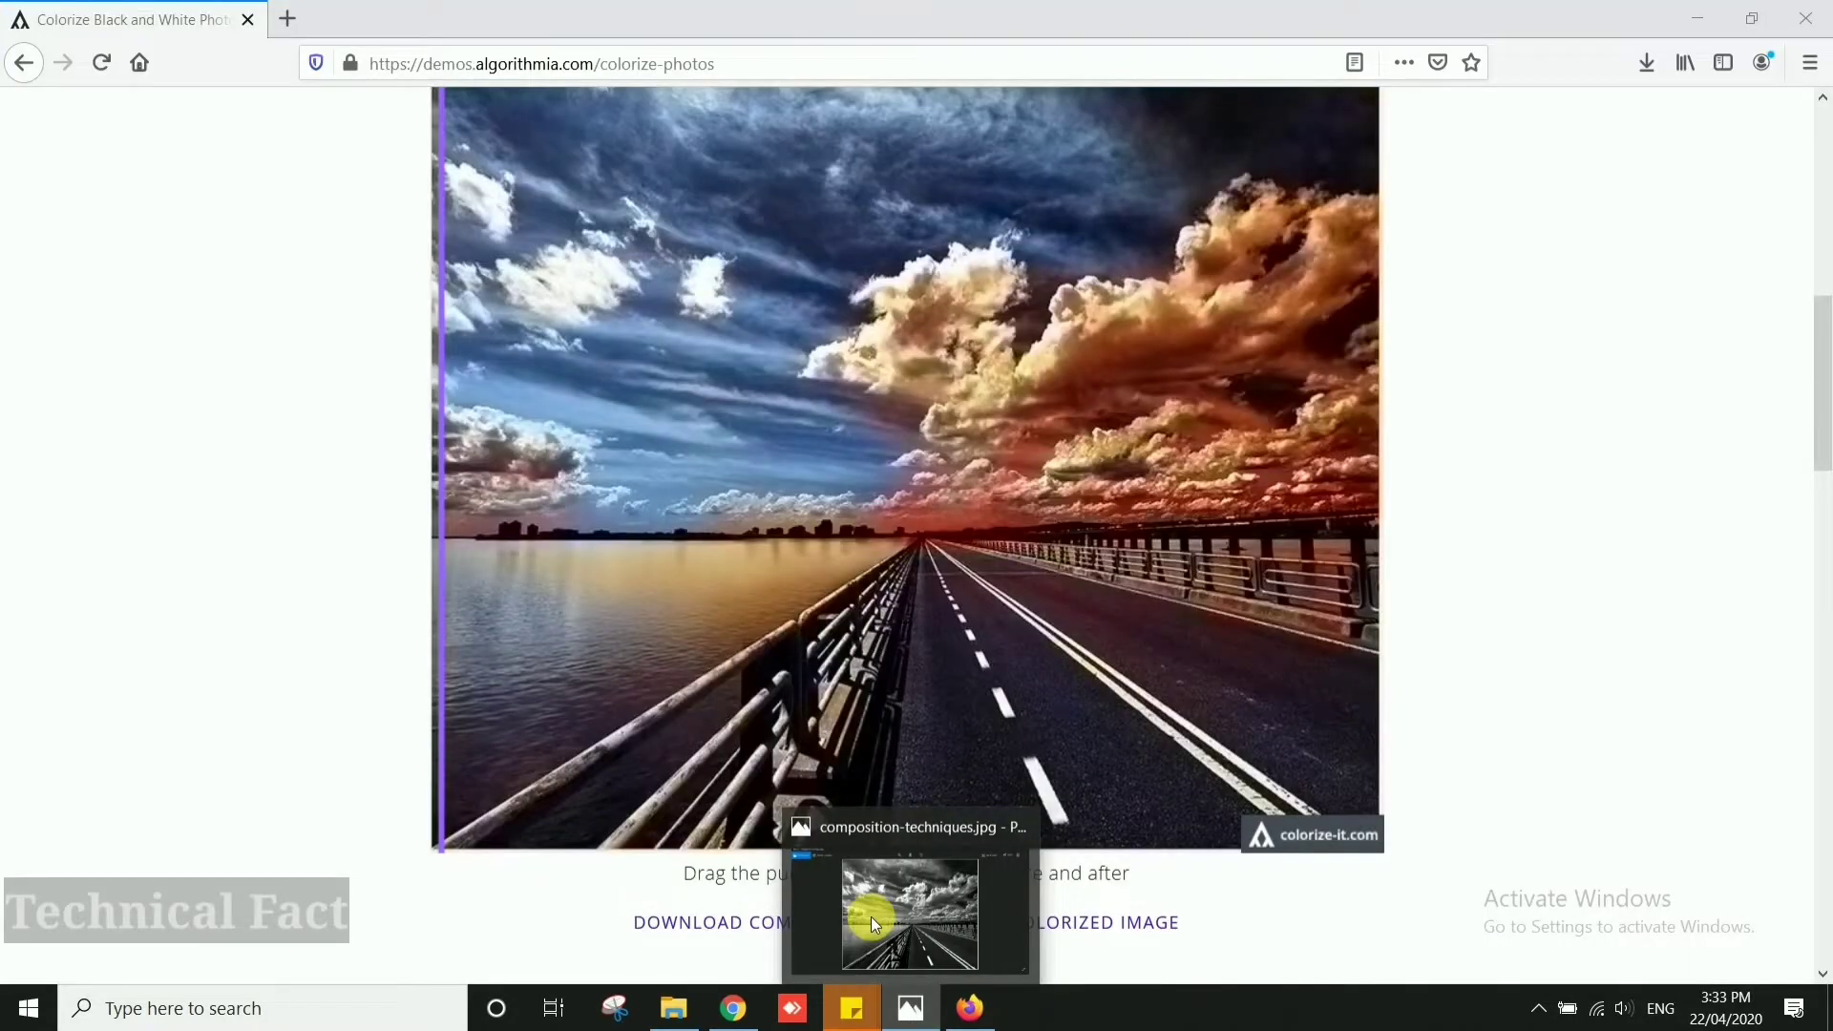
click(865, 888)
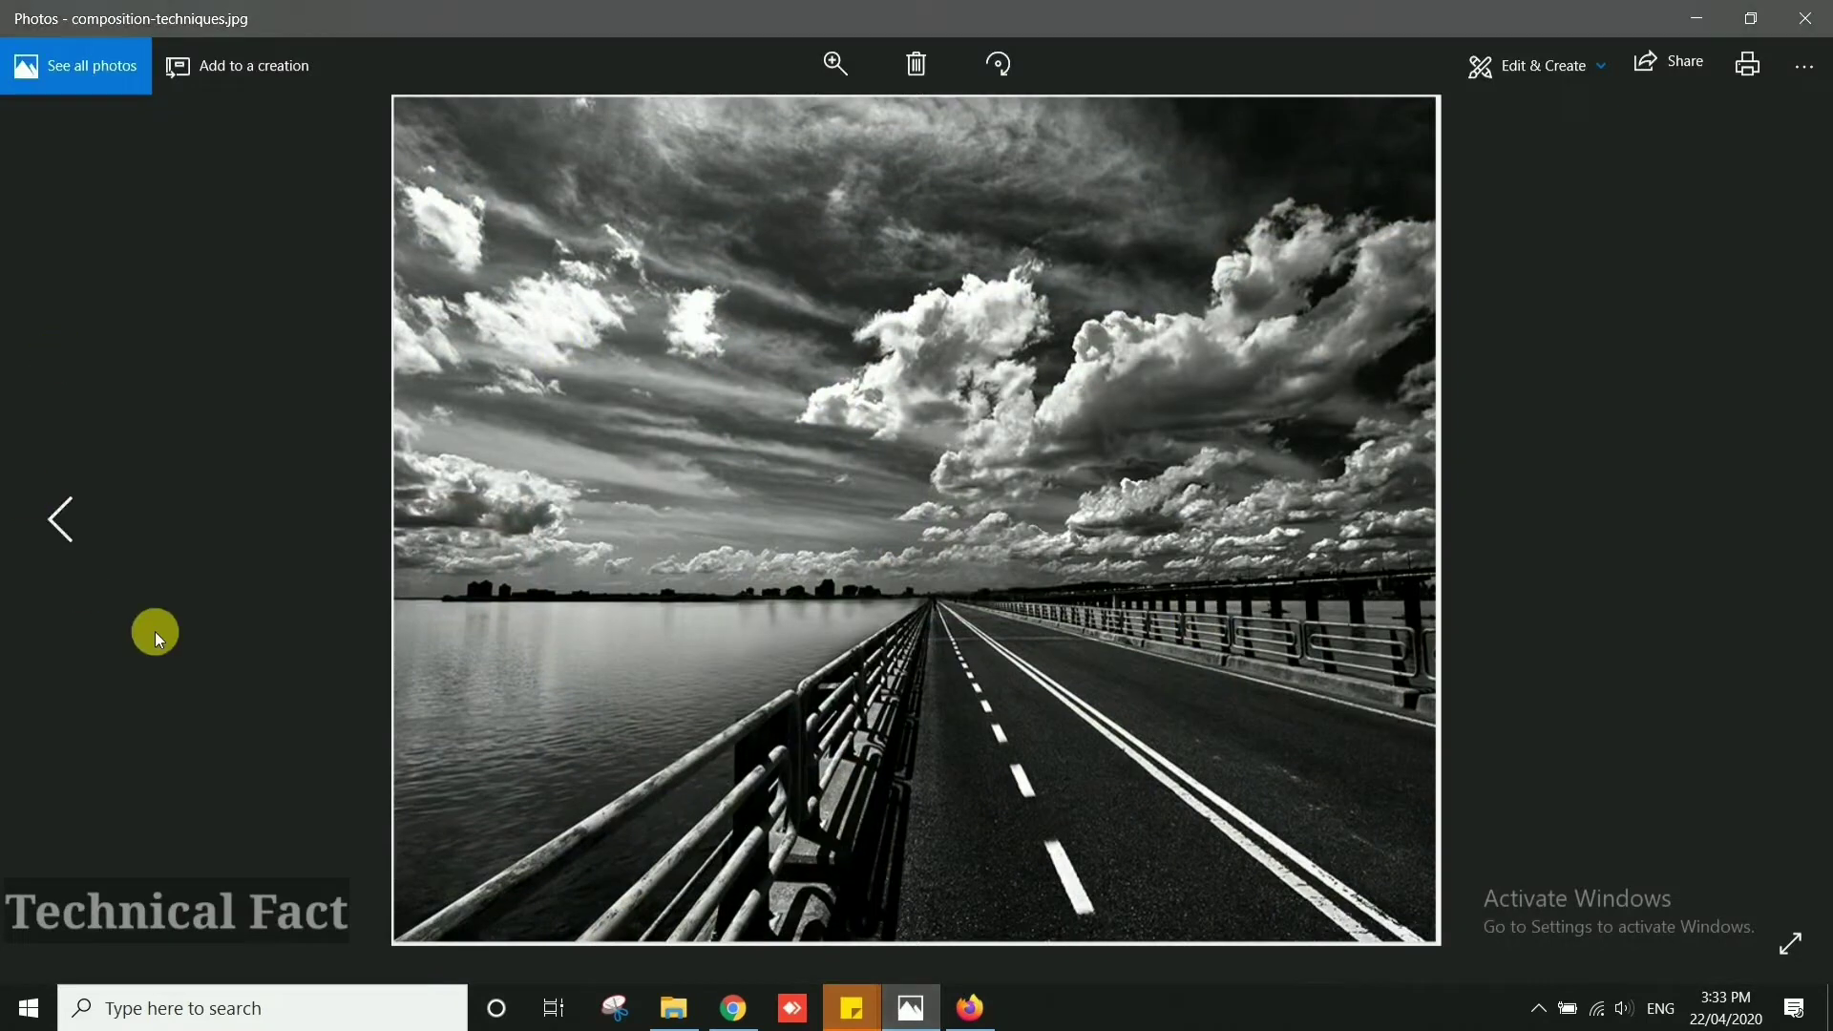
click(67, 531)
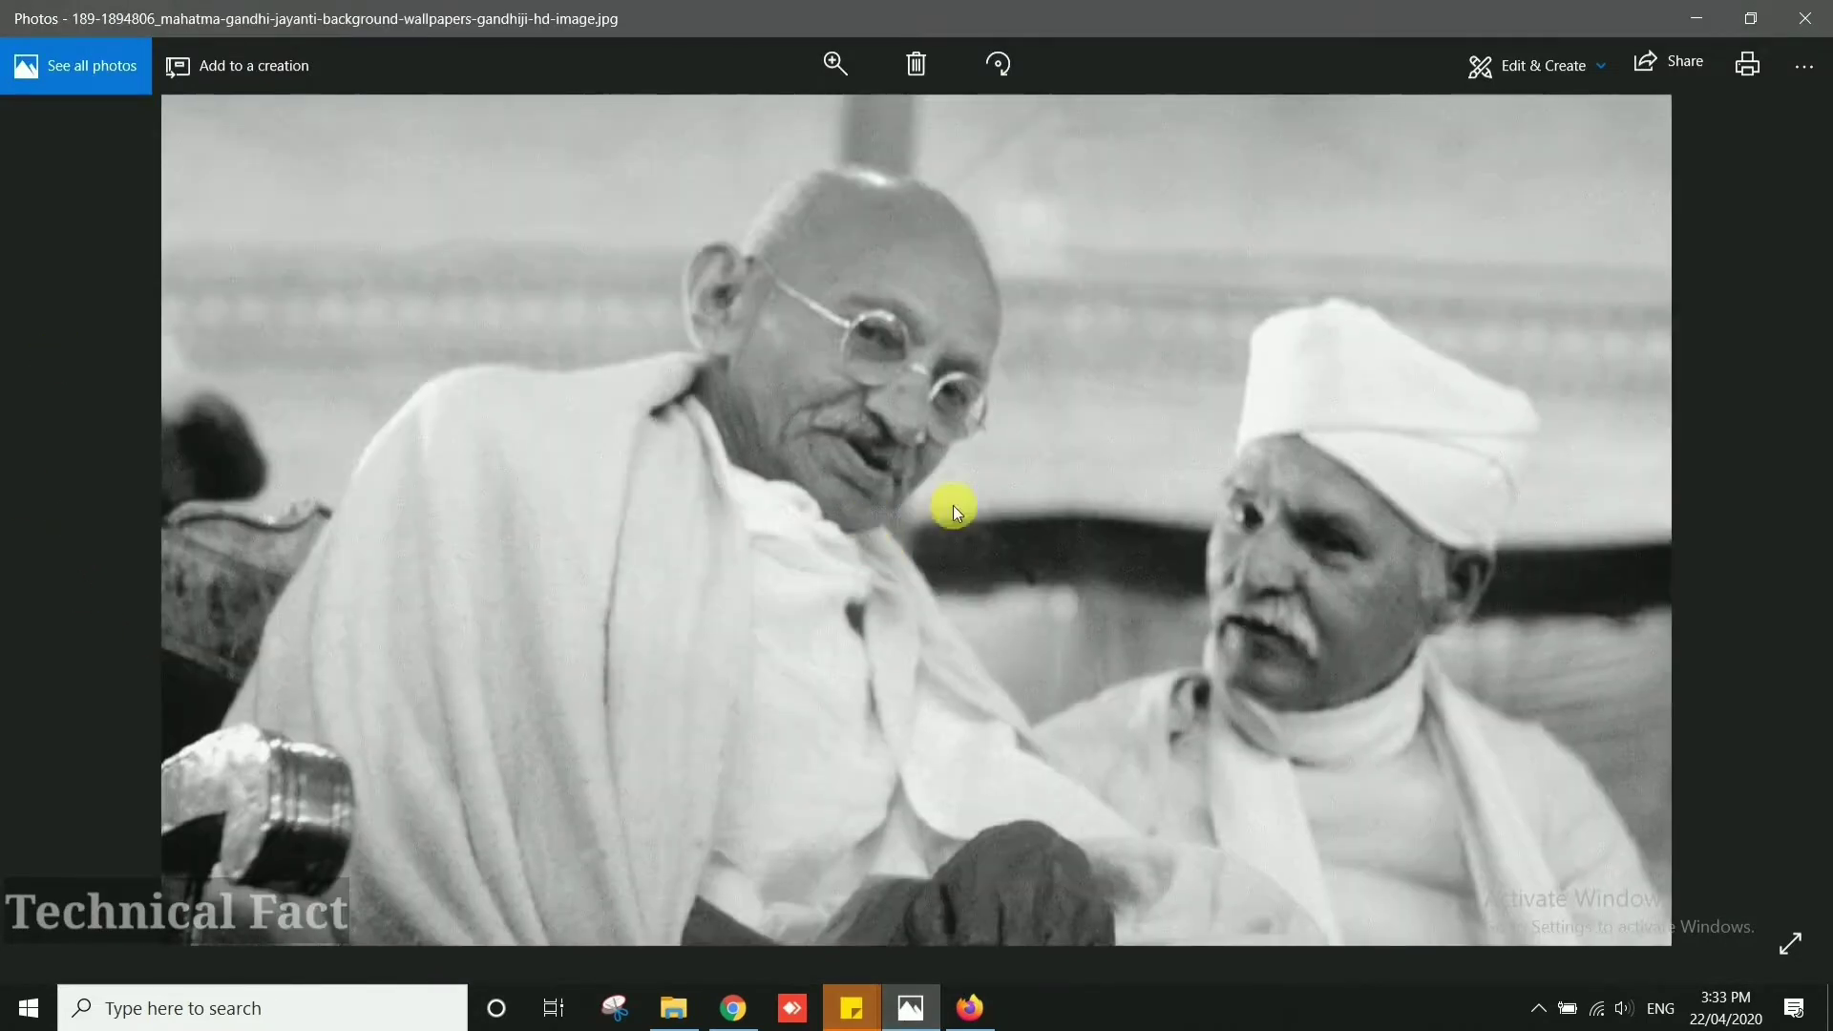
- Switch to Firefox and upload the black-and-white Mahatma Gandhi photo from the photos folder for colorization
click(970, 1007)
scroll(897, 673, up, 9)
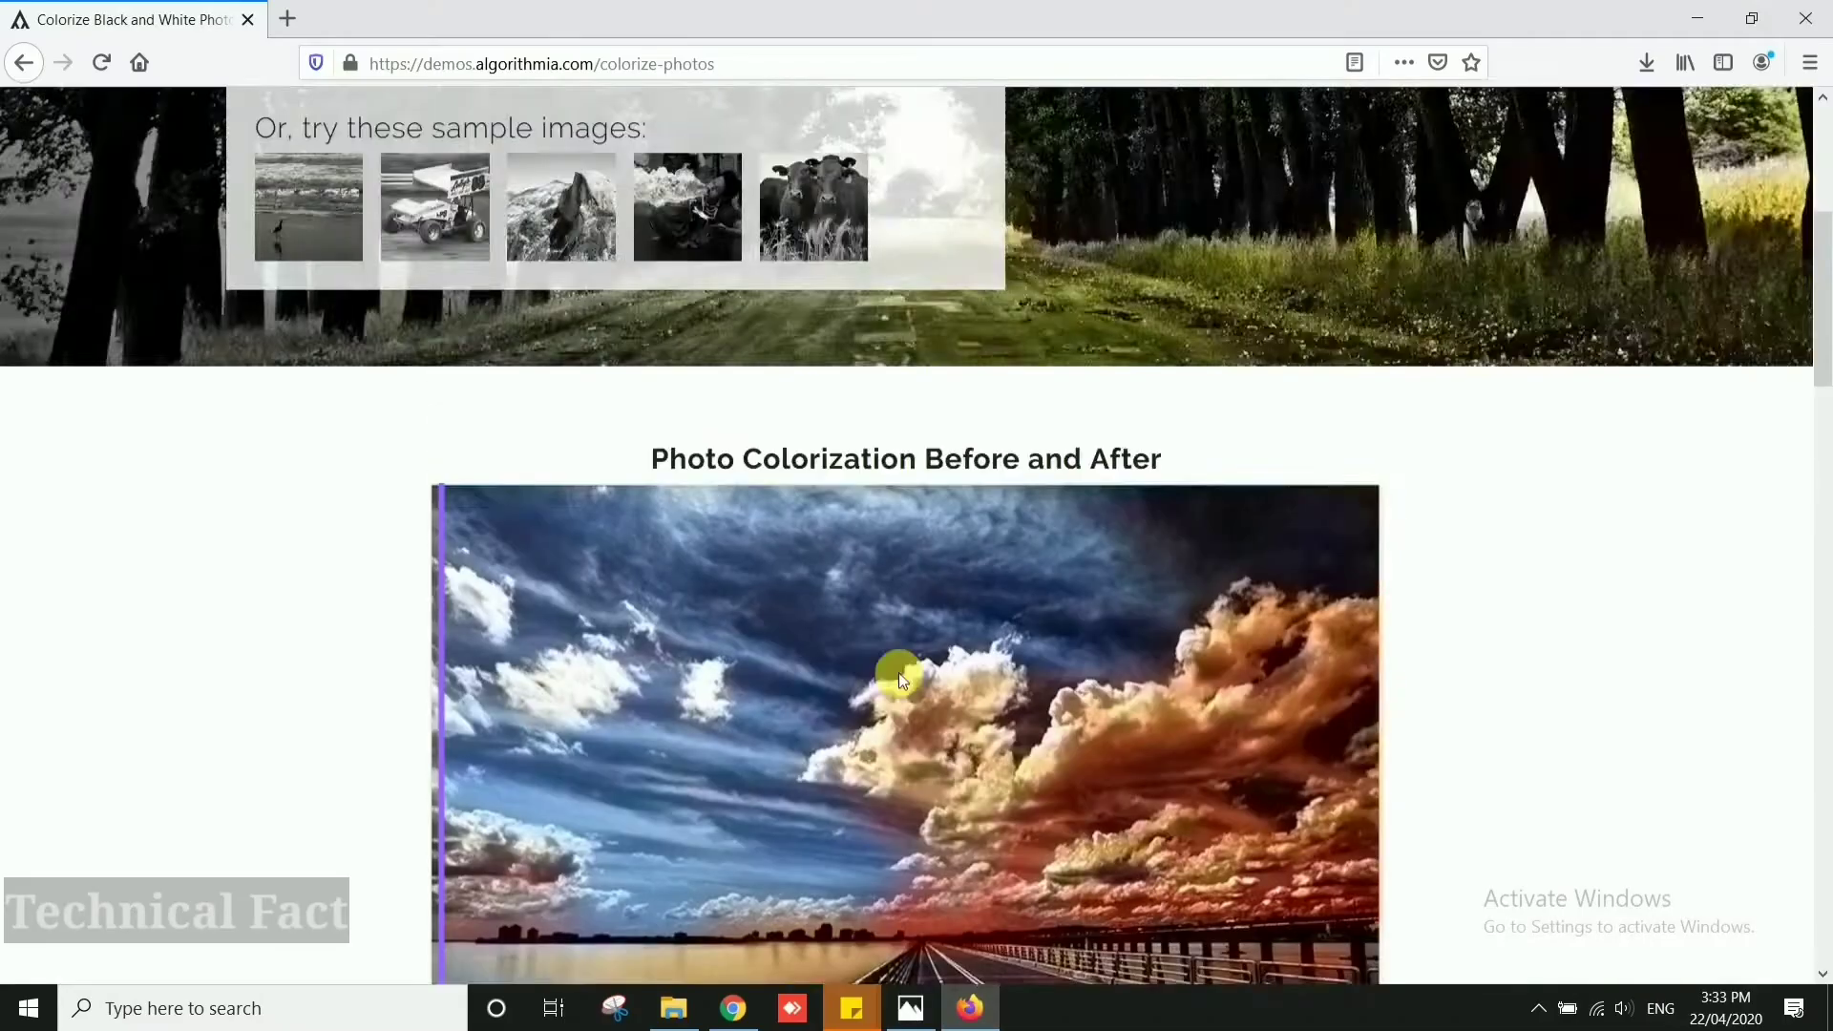
click(554, 519)
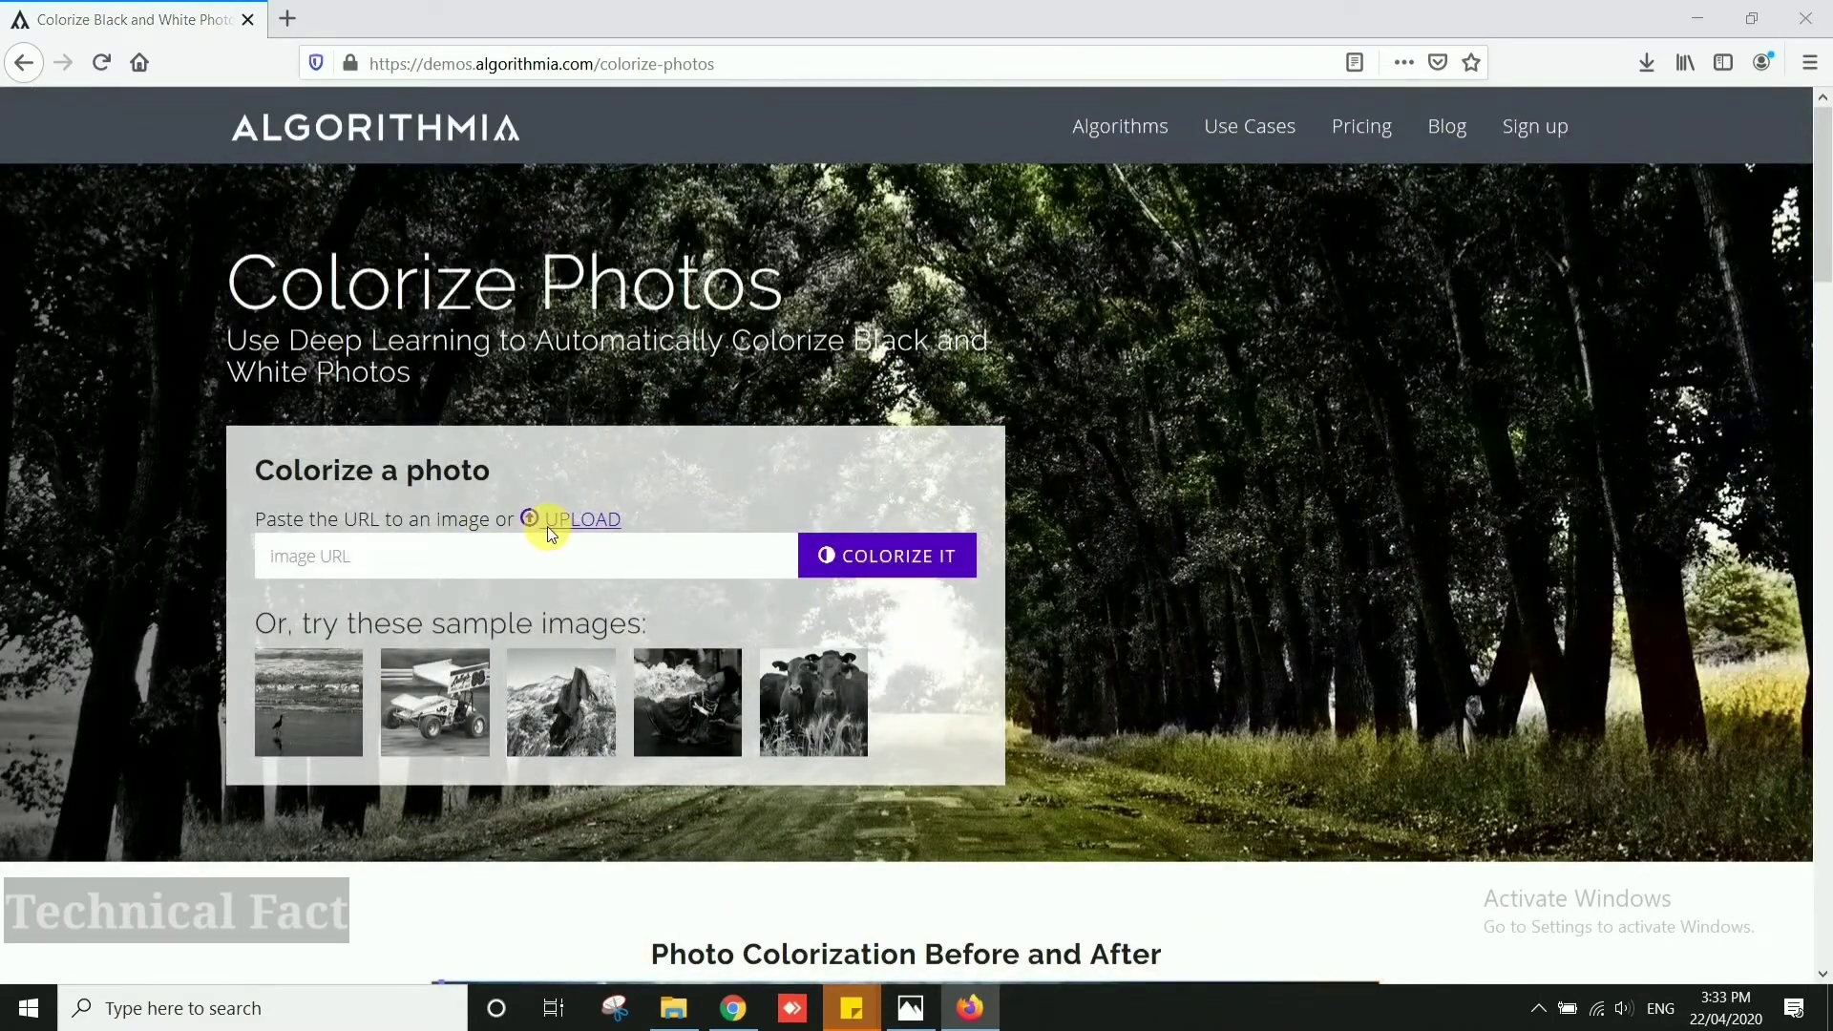
click(391, 240)
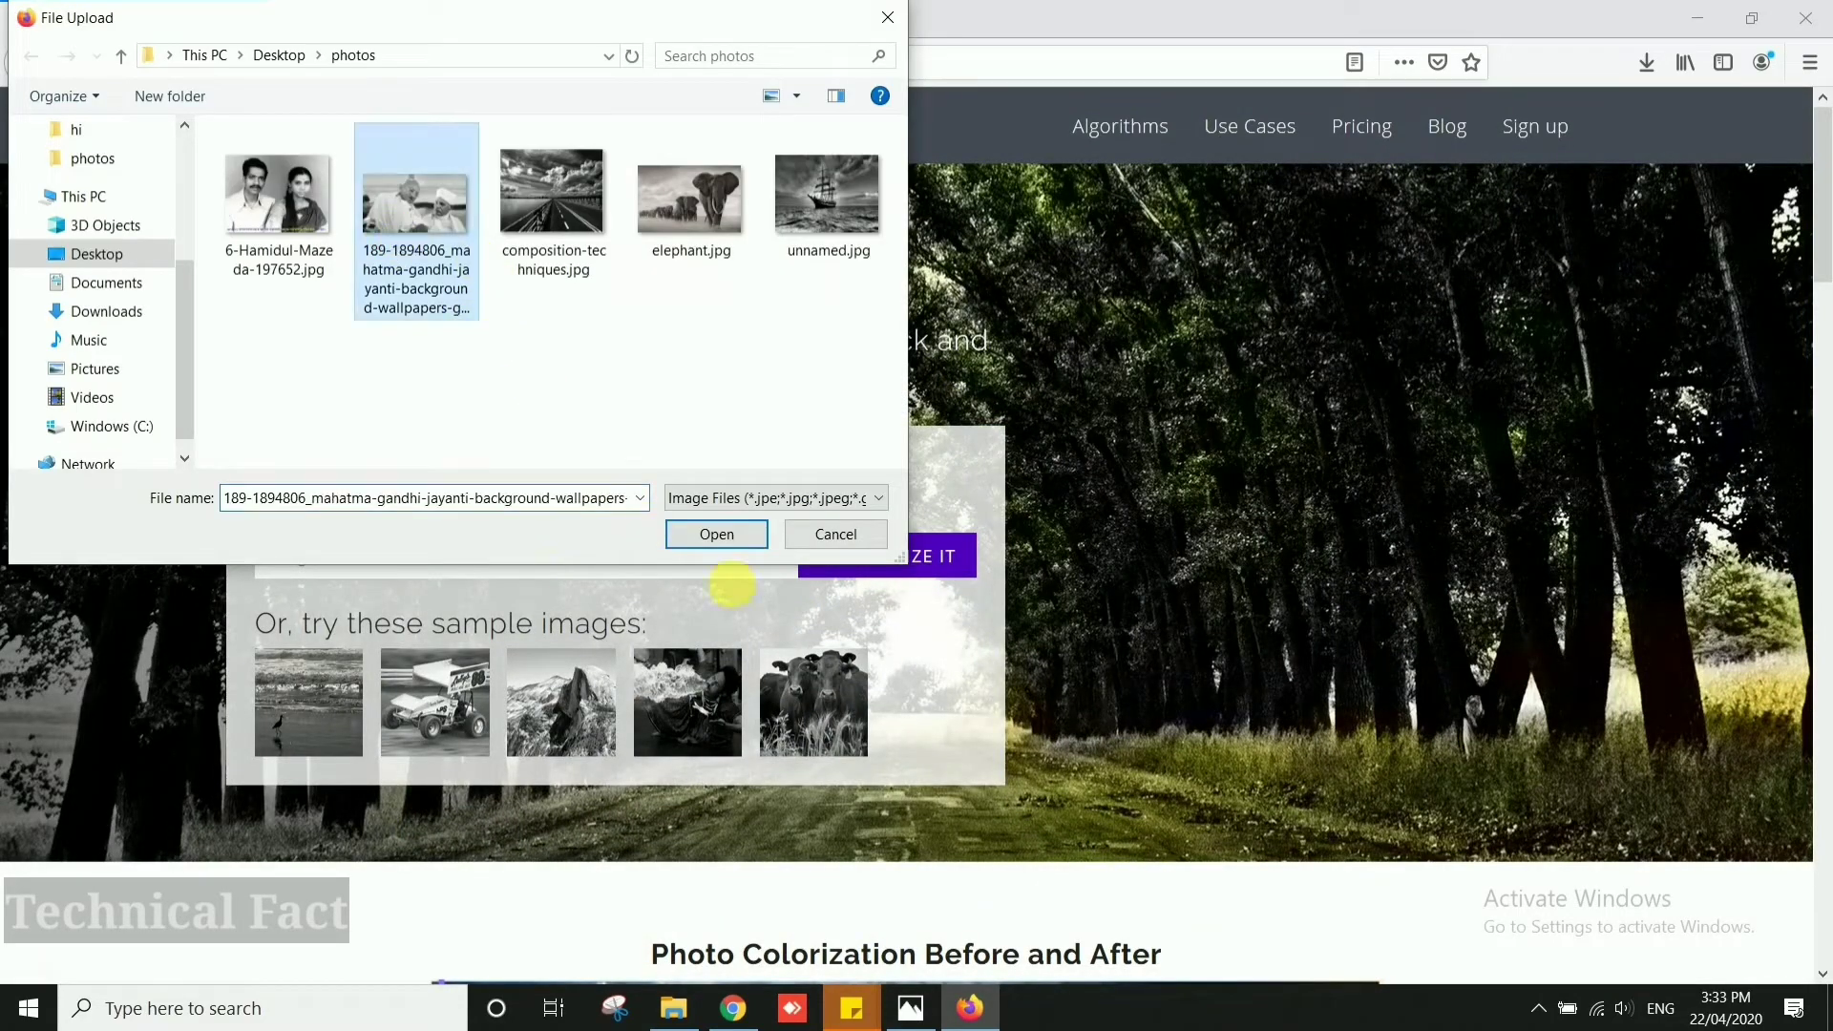
click(710, 543)
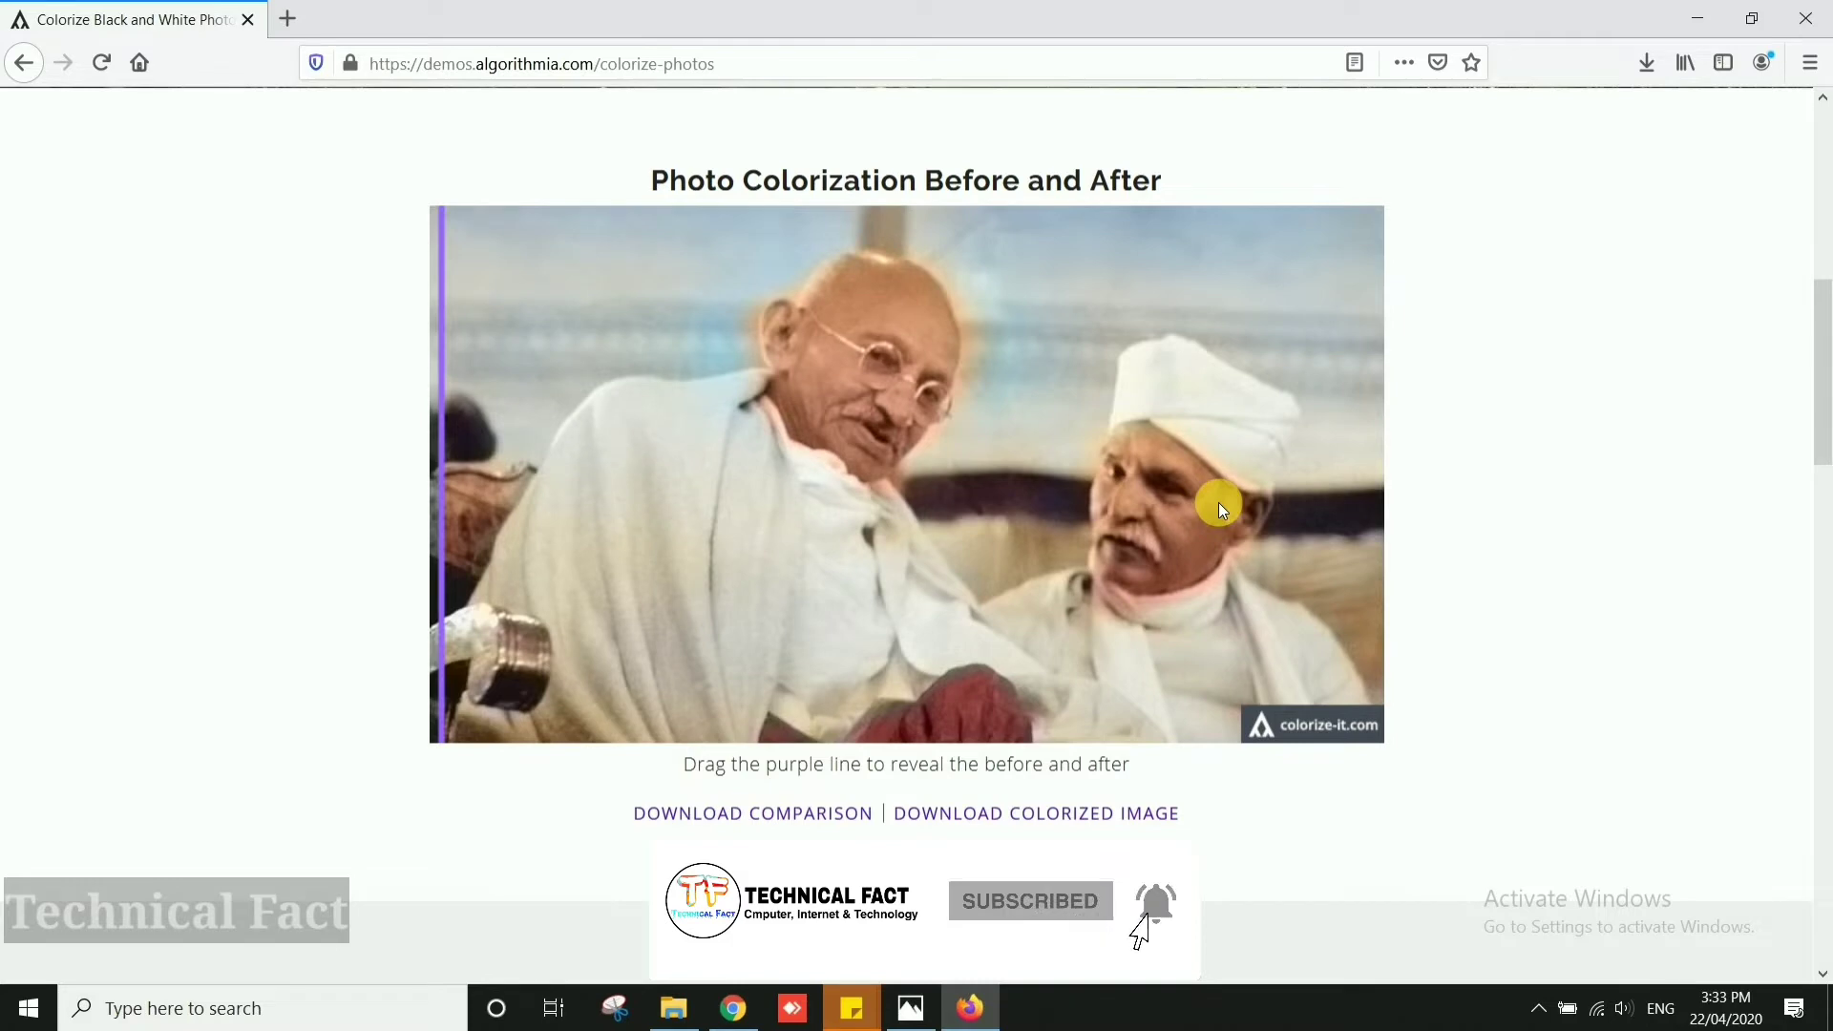
- Download the colorized Gandhi image and save the PNG file to disk
click(1019, 821)
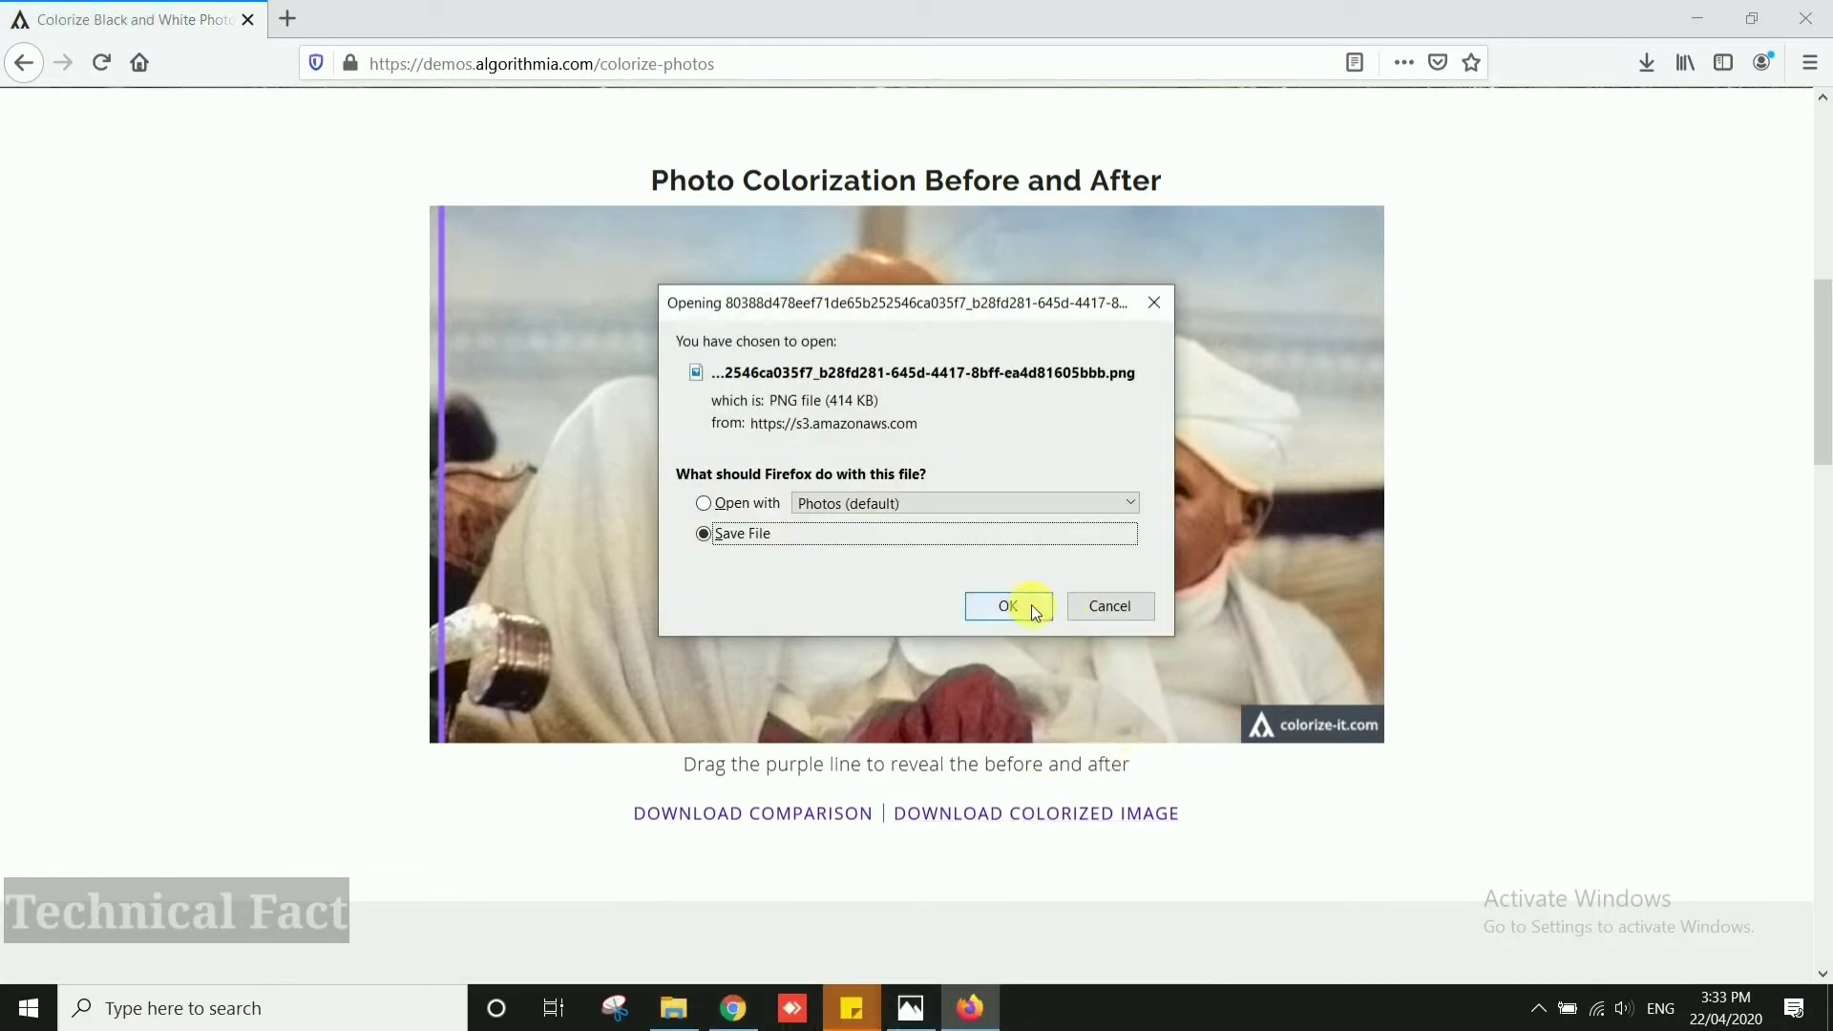
click(1008, 607)
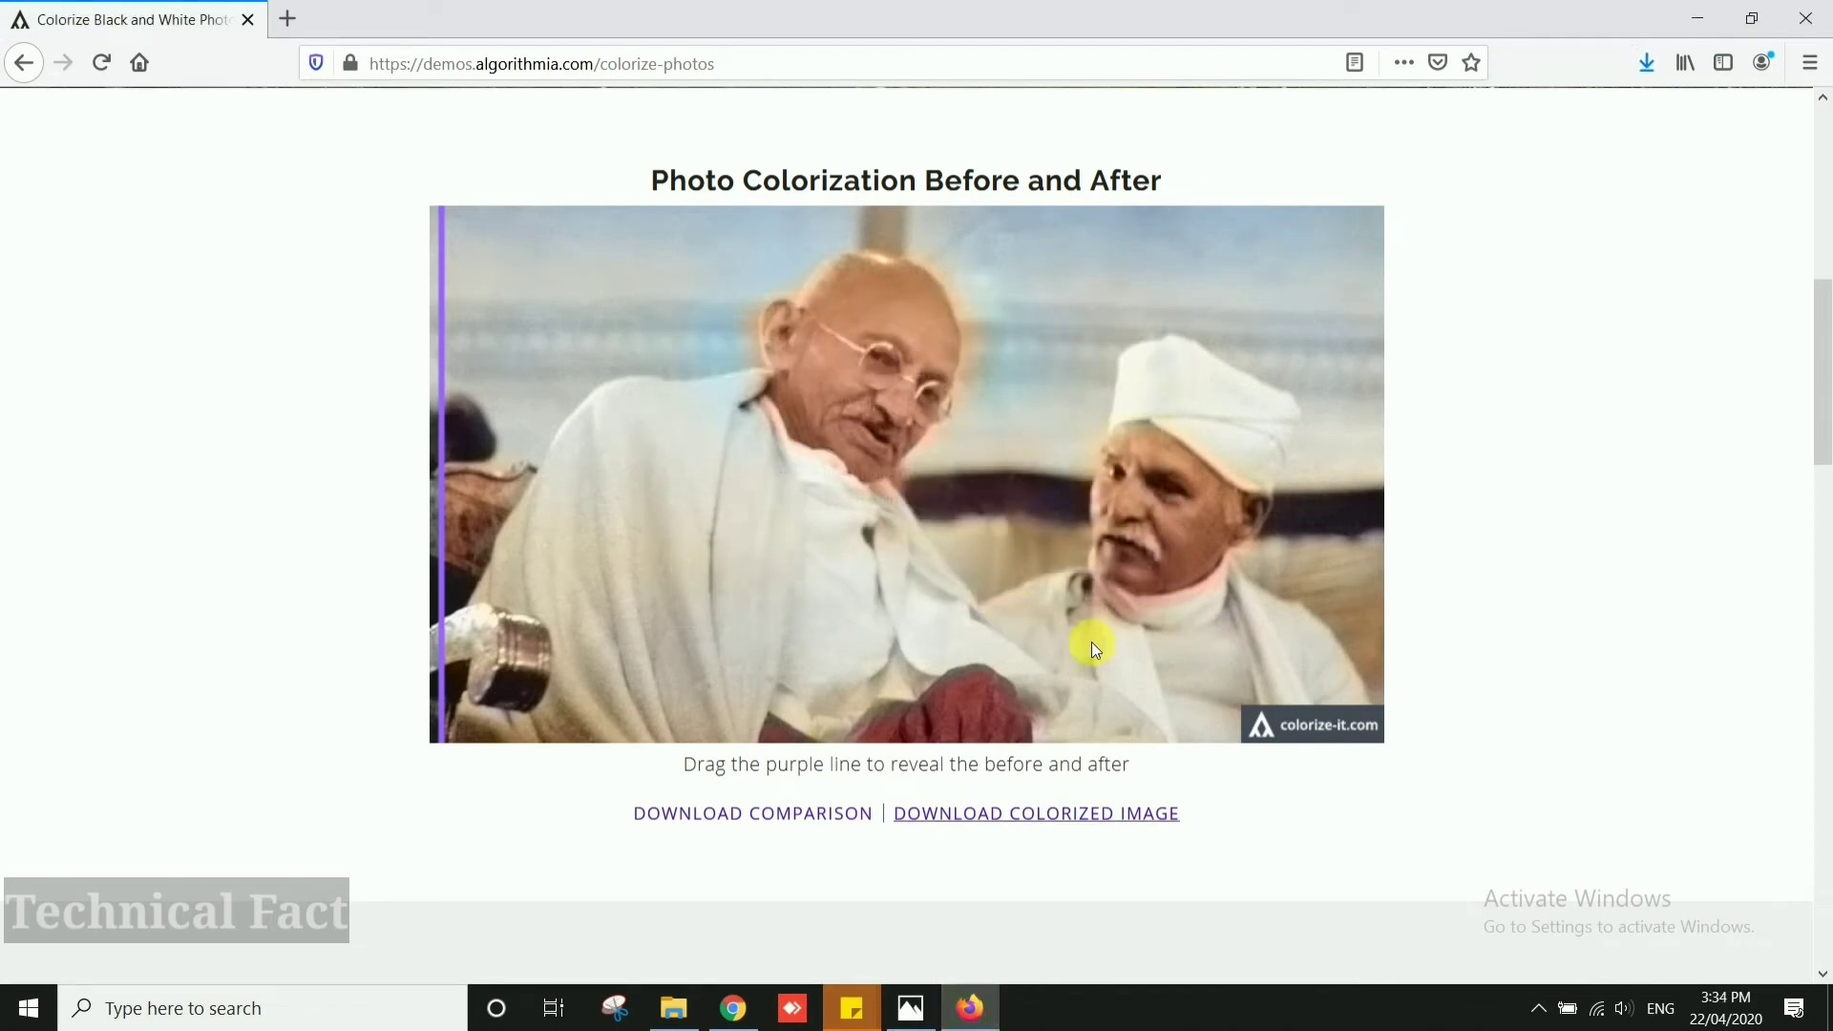
- Open the downloaded colorized Gandhi image in Photos and compare it with the black-and-white original
click(1648, 63)
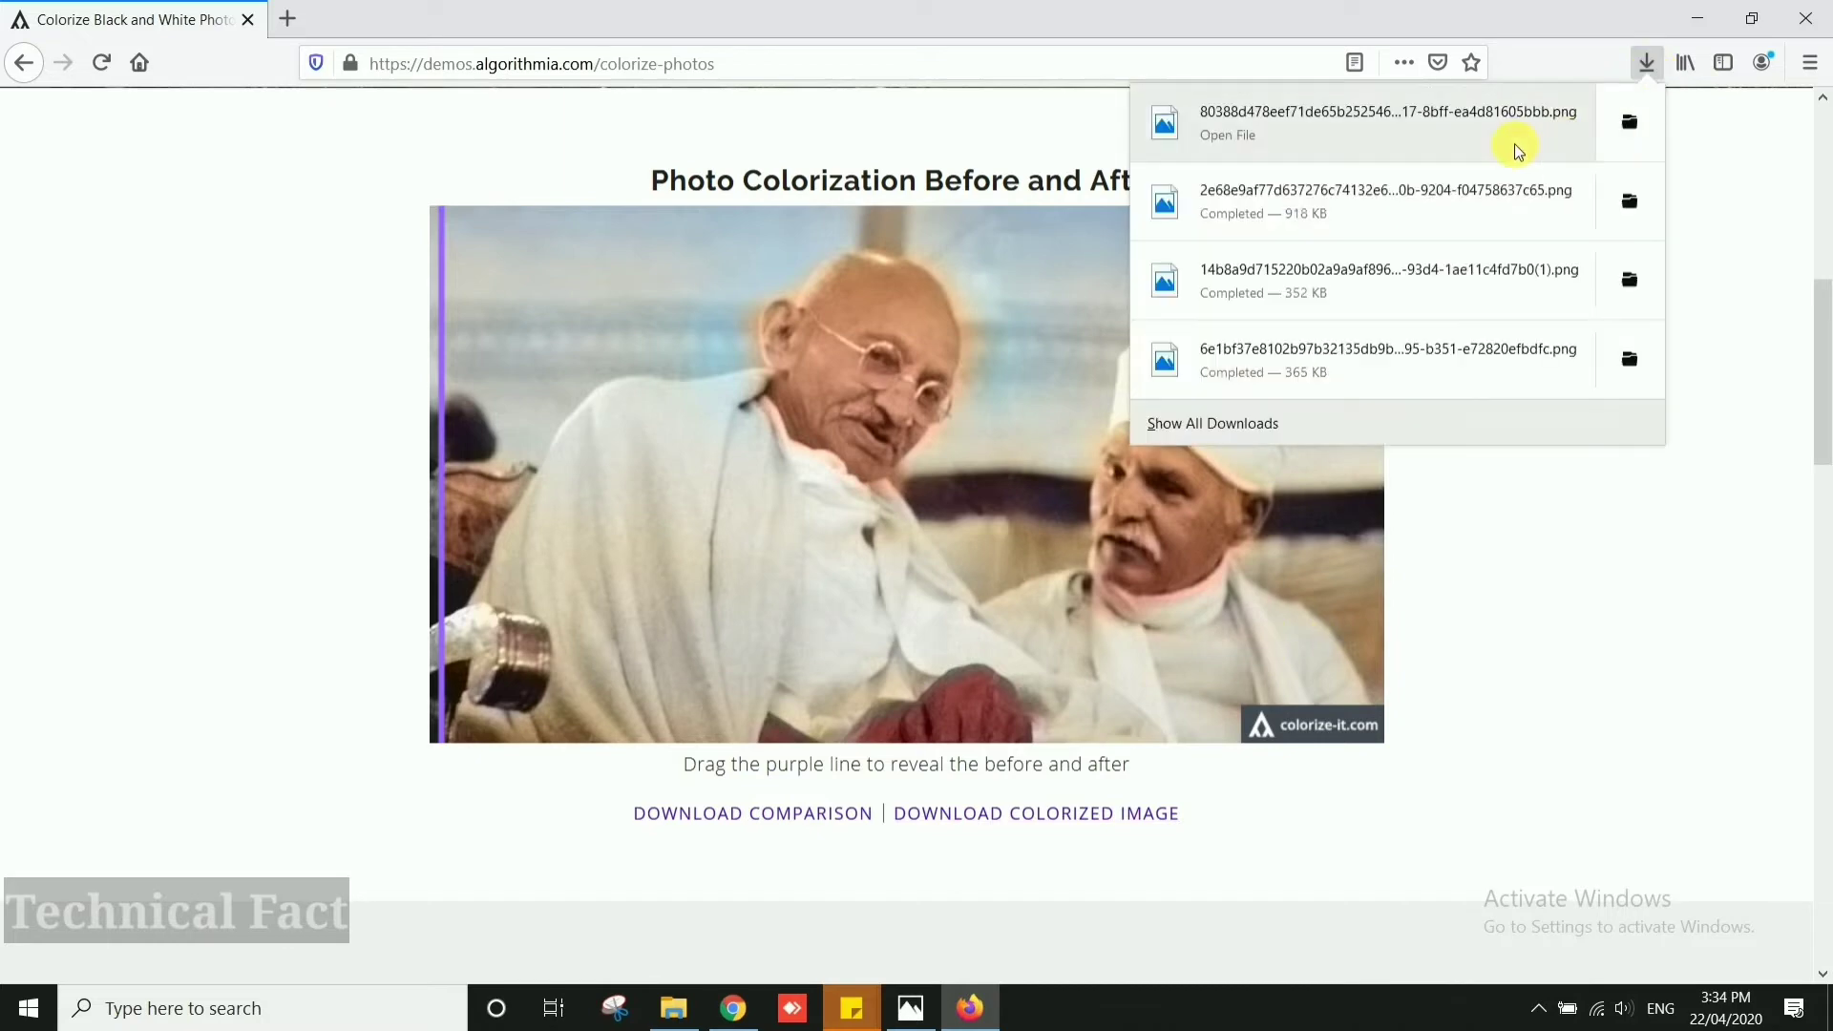
click(1232, 140)
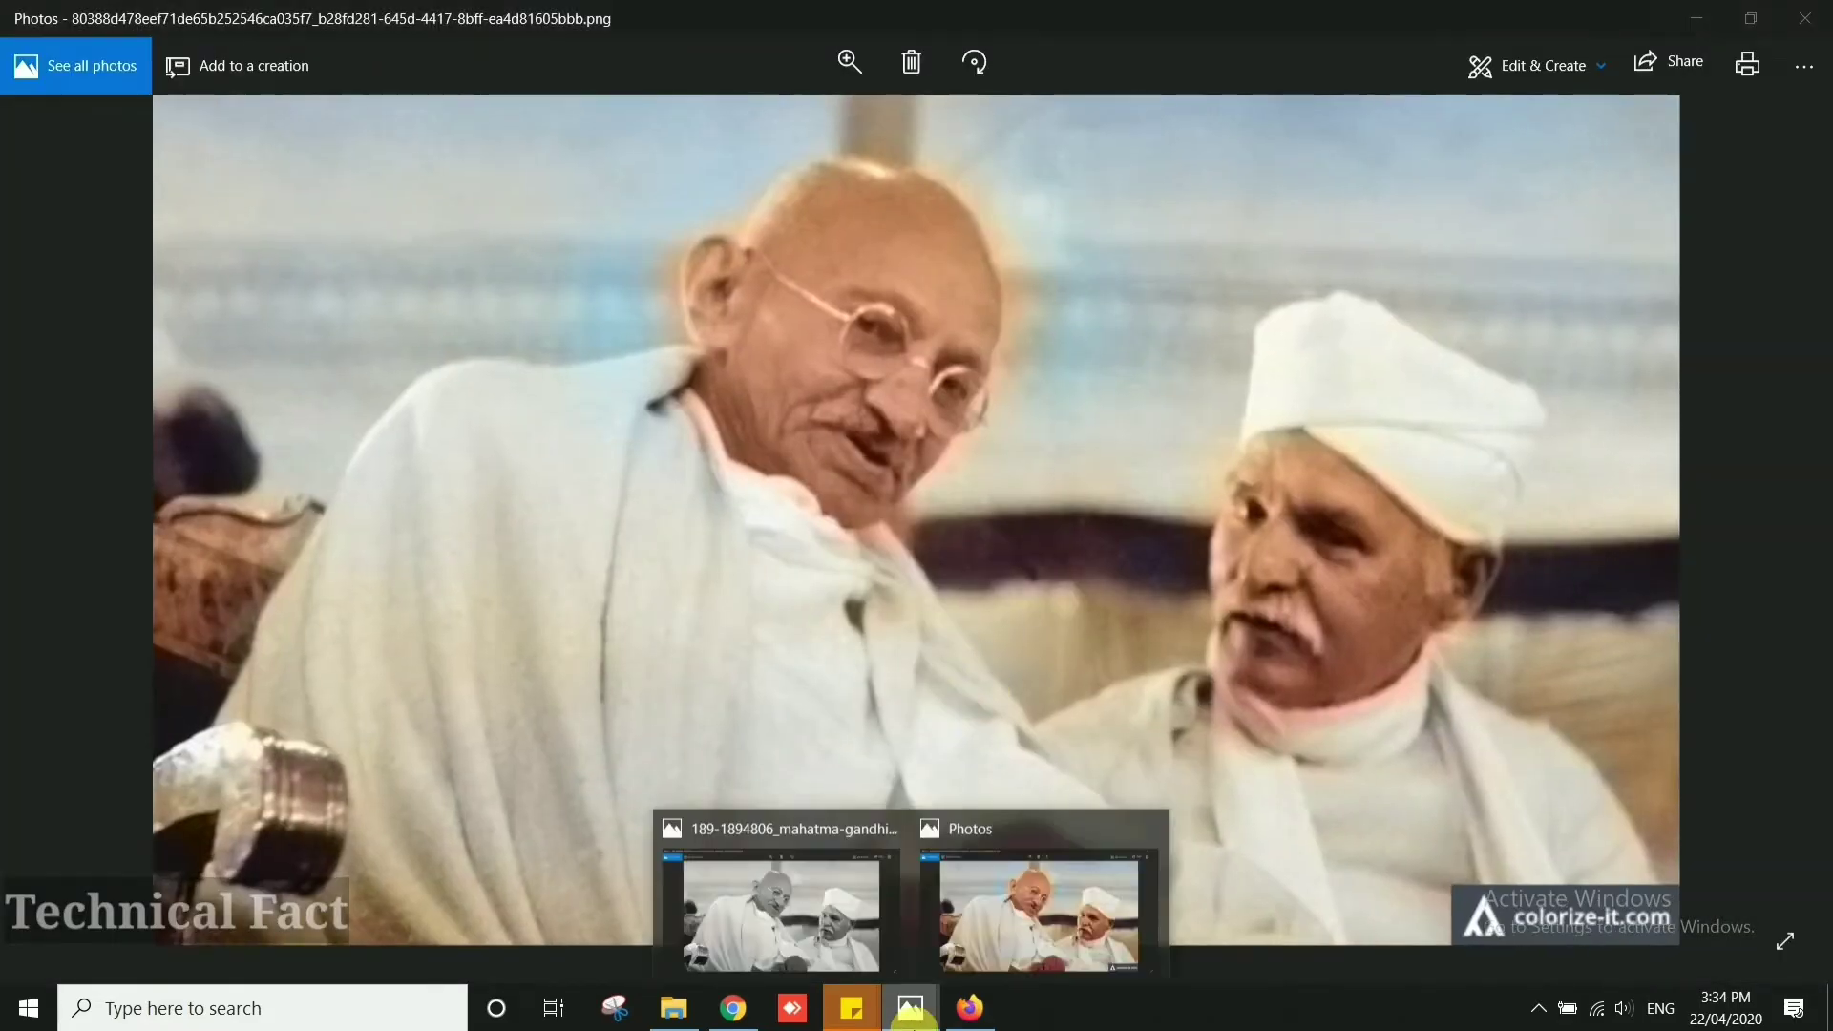
click(861, 909)
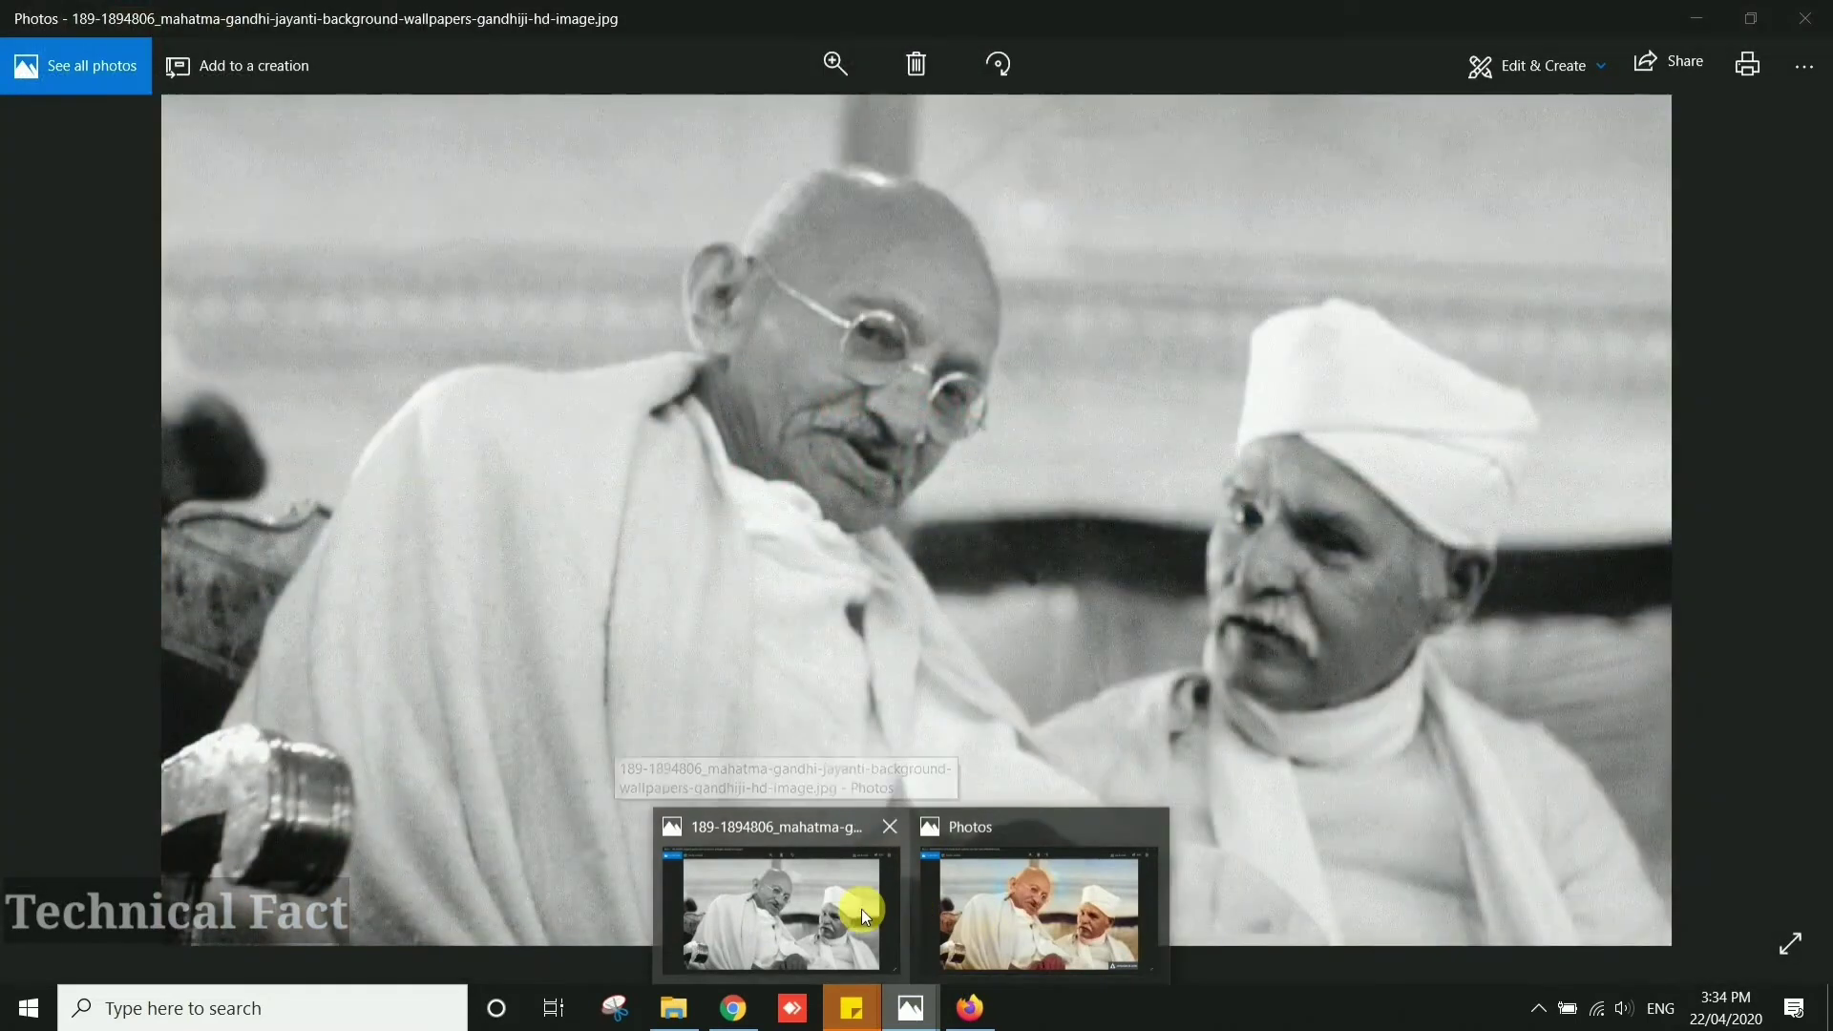
click(1021, 911)
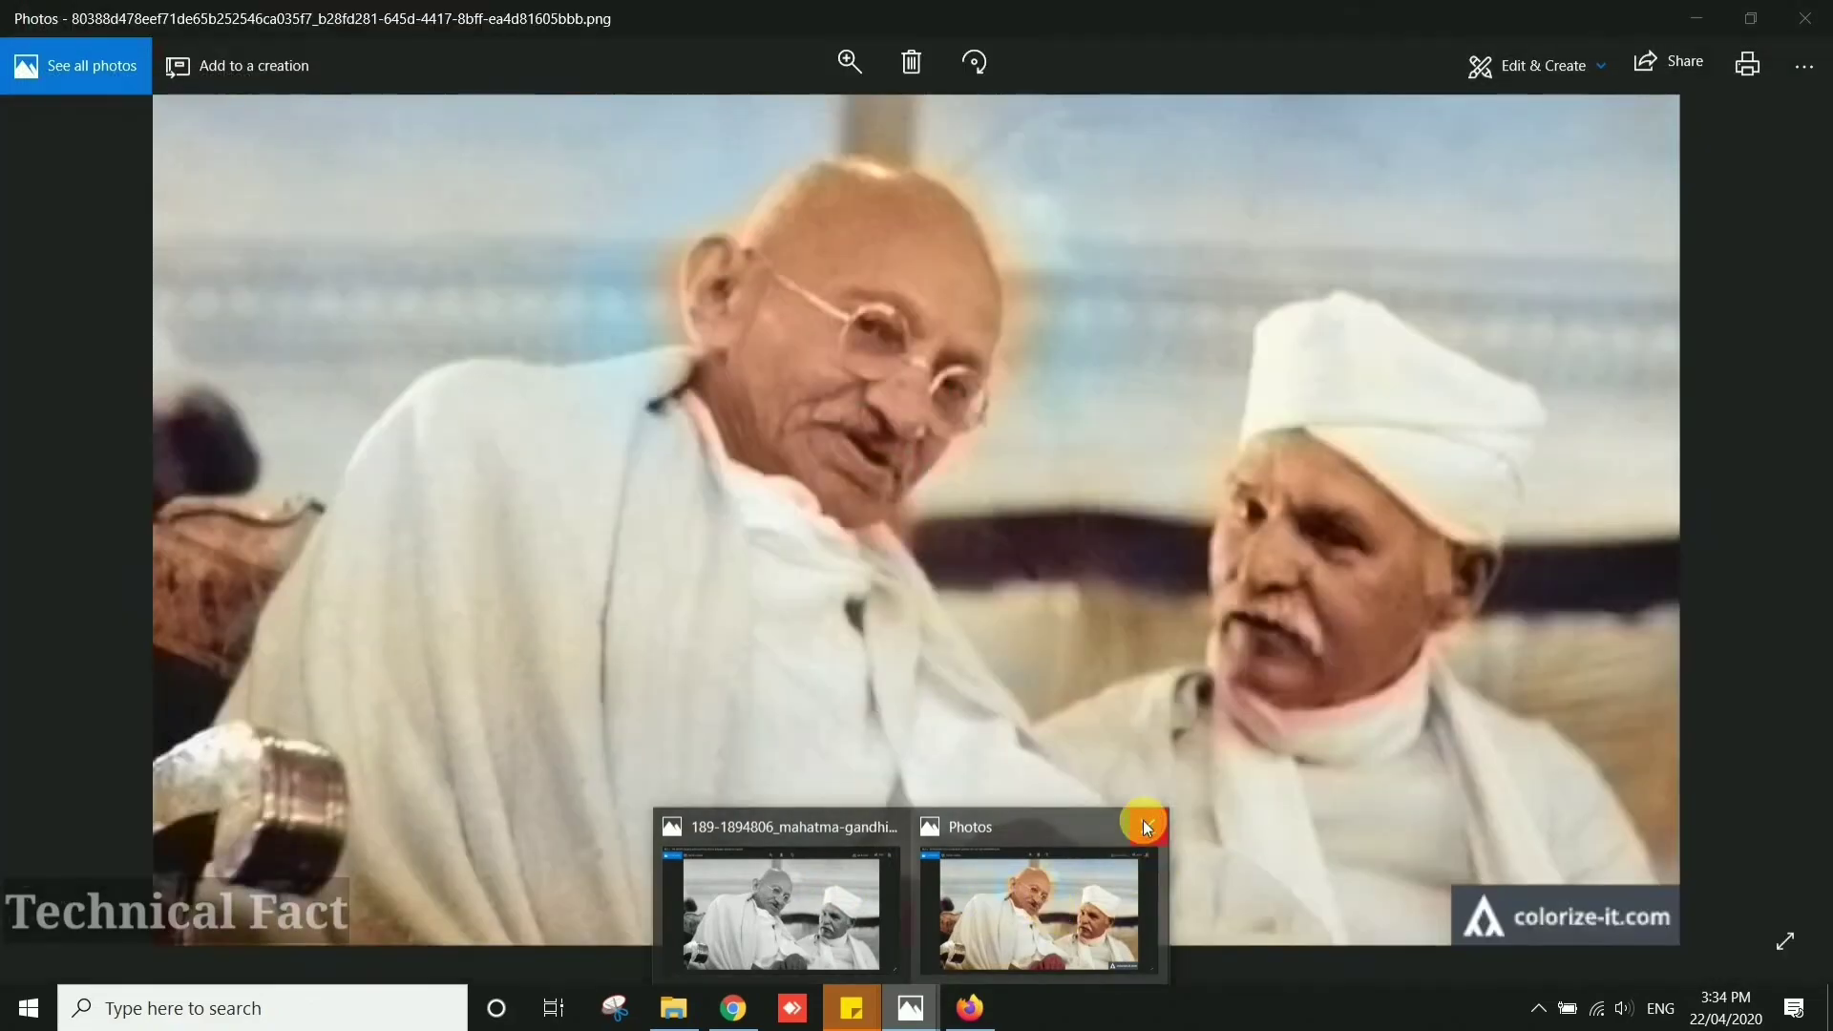
- Close the colorized Gandhi image and go from its original to the previous photo, the couple's black-and-white portrait
click(1148, 826)
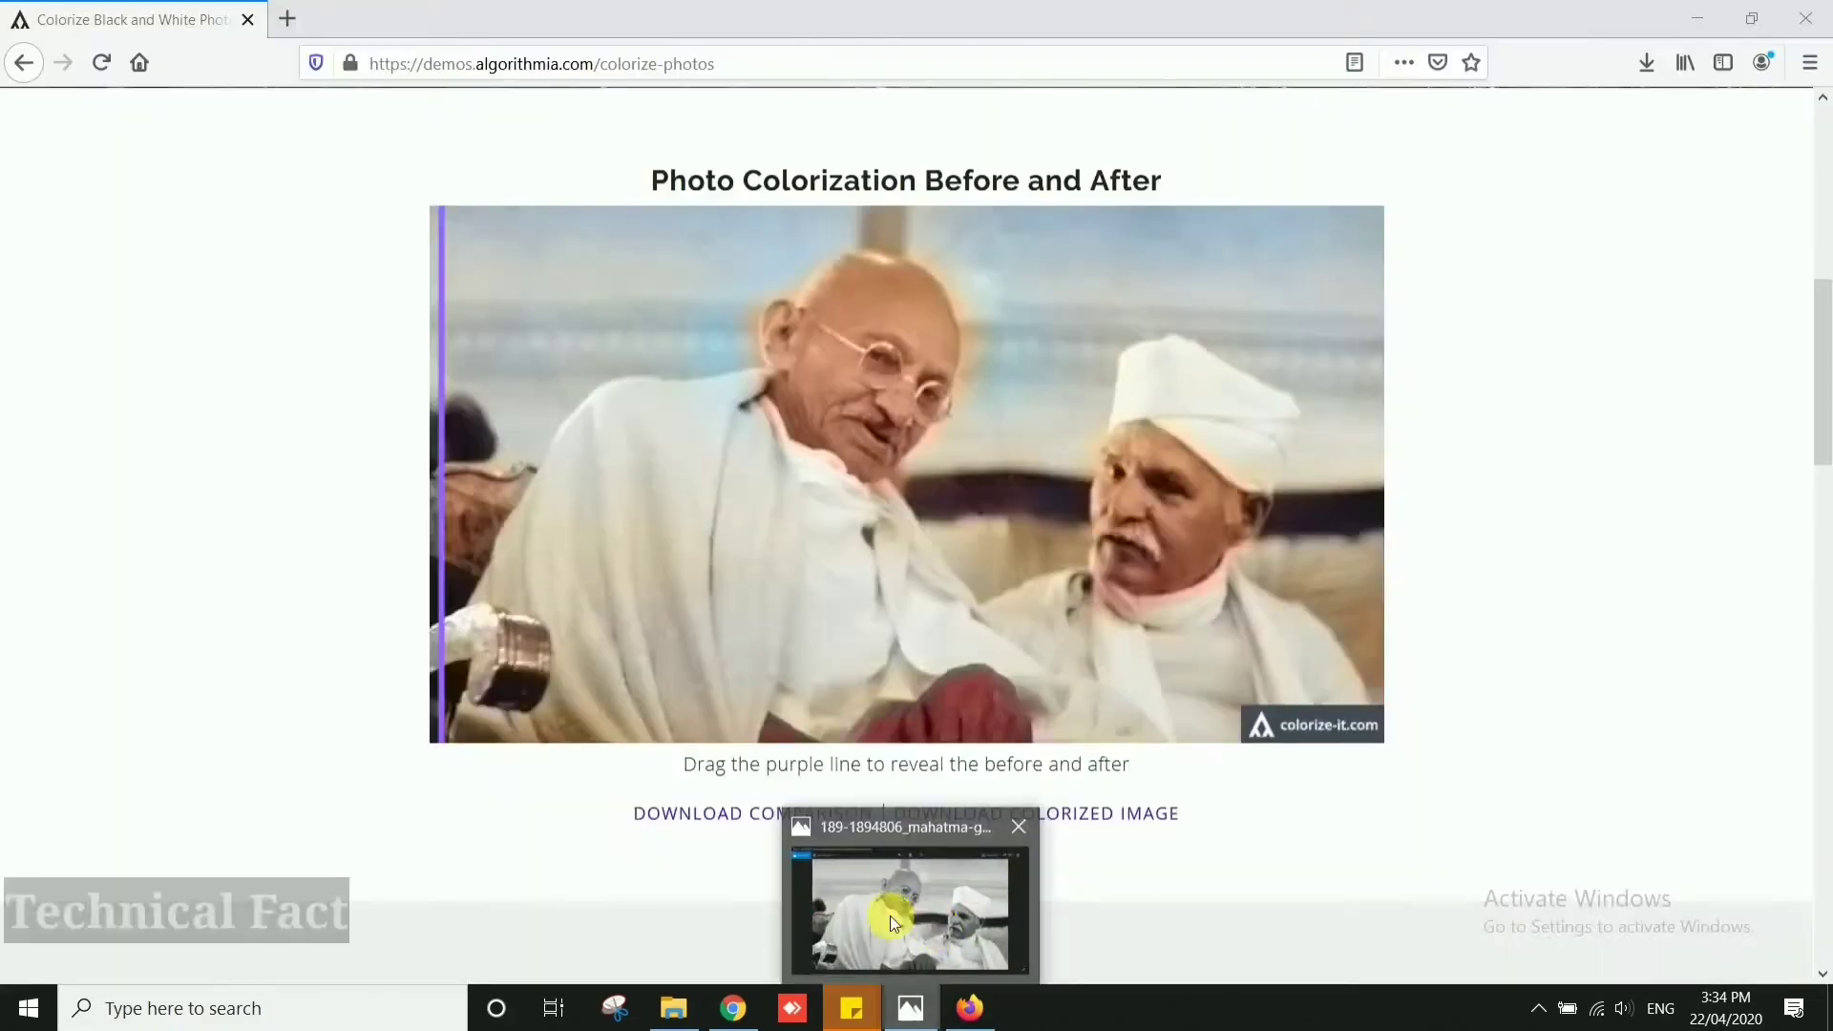
click(893, 909)
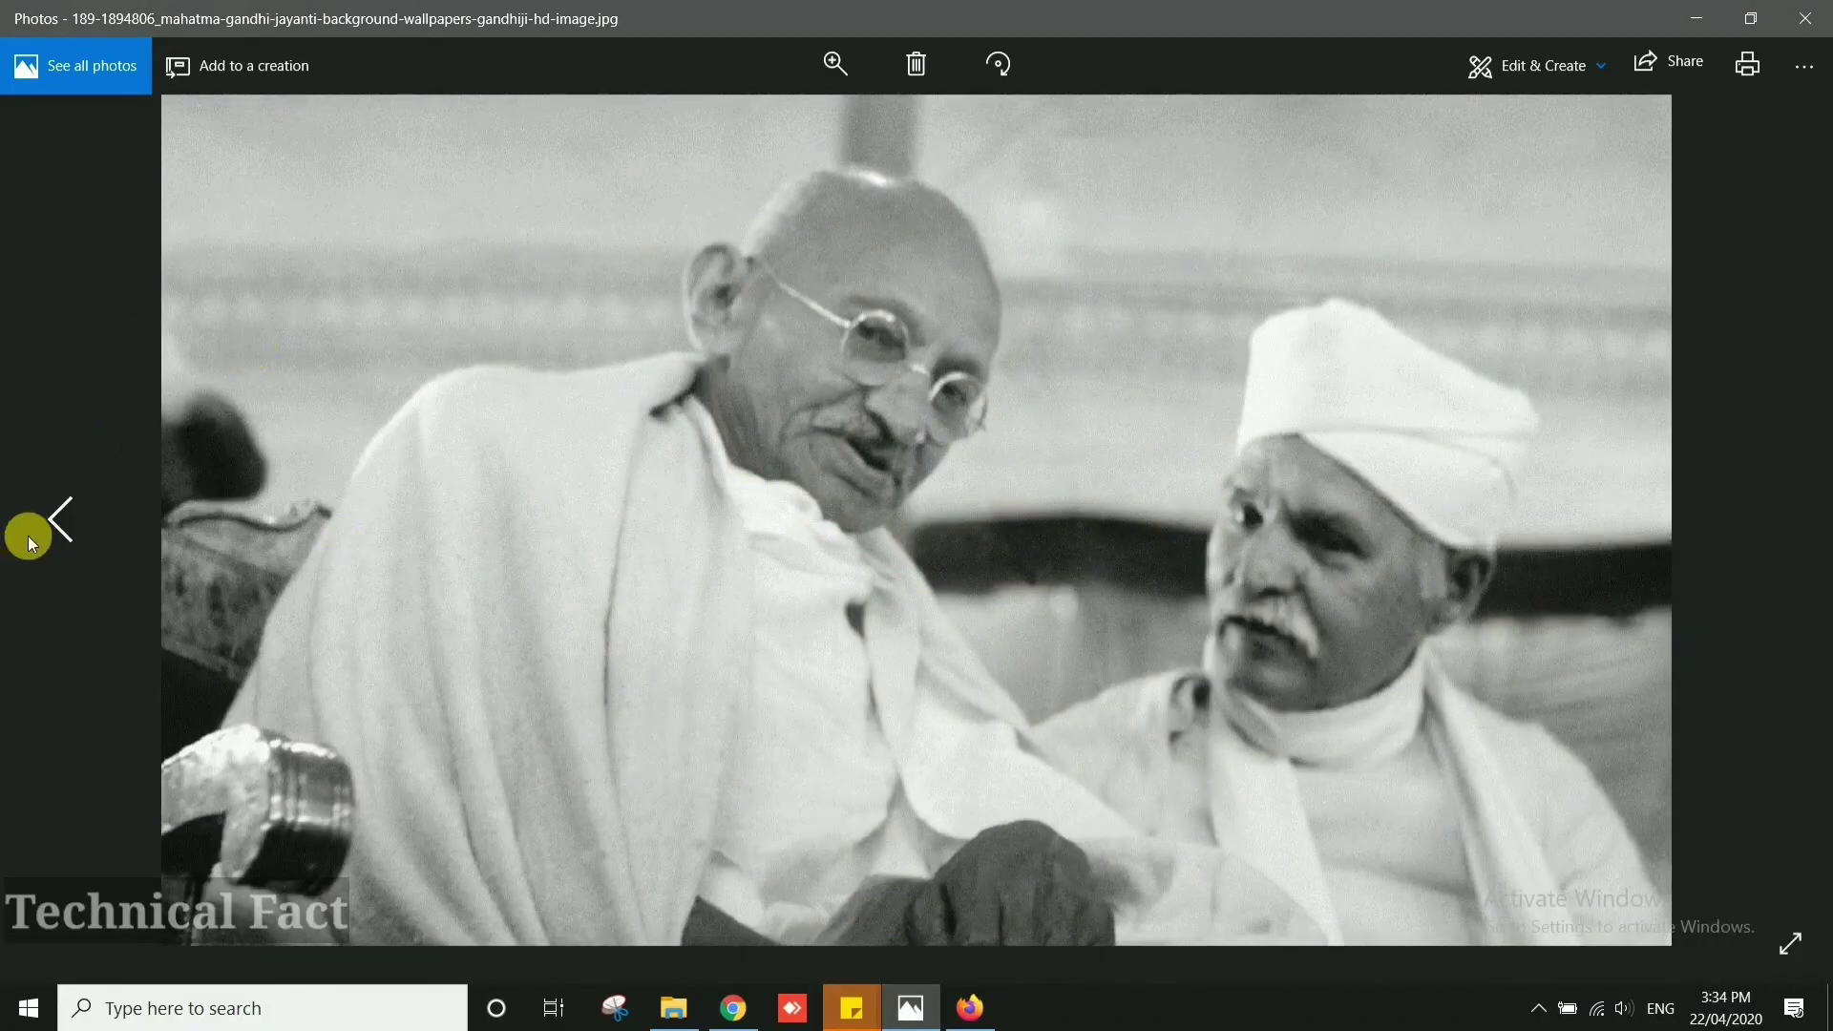
click(57, 540)
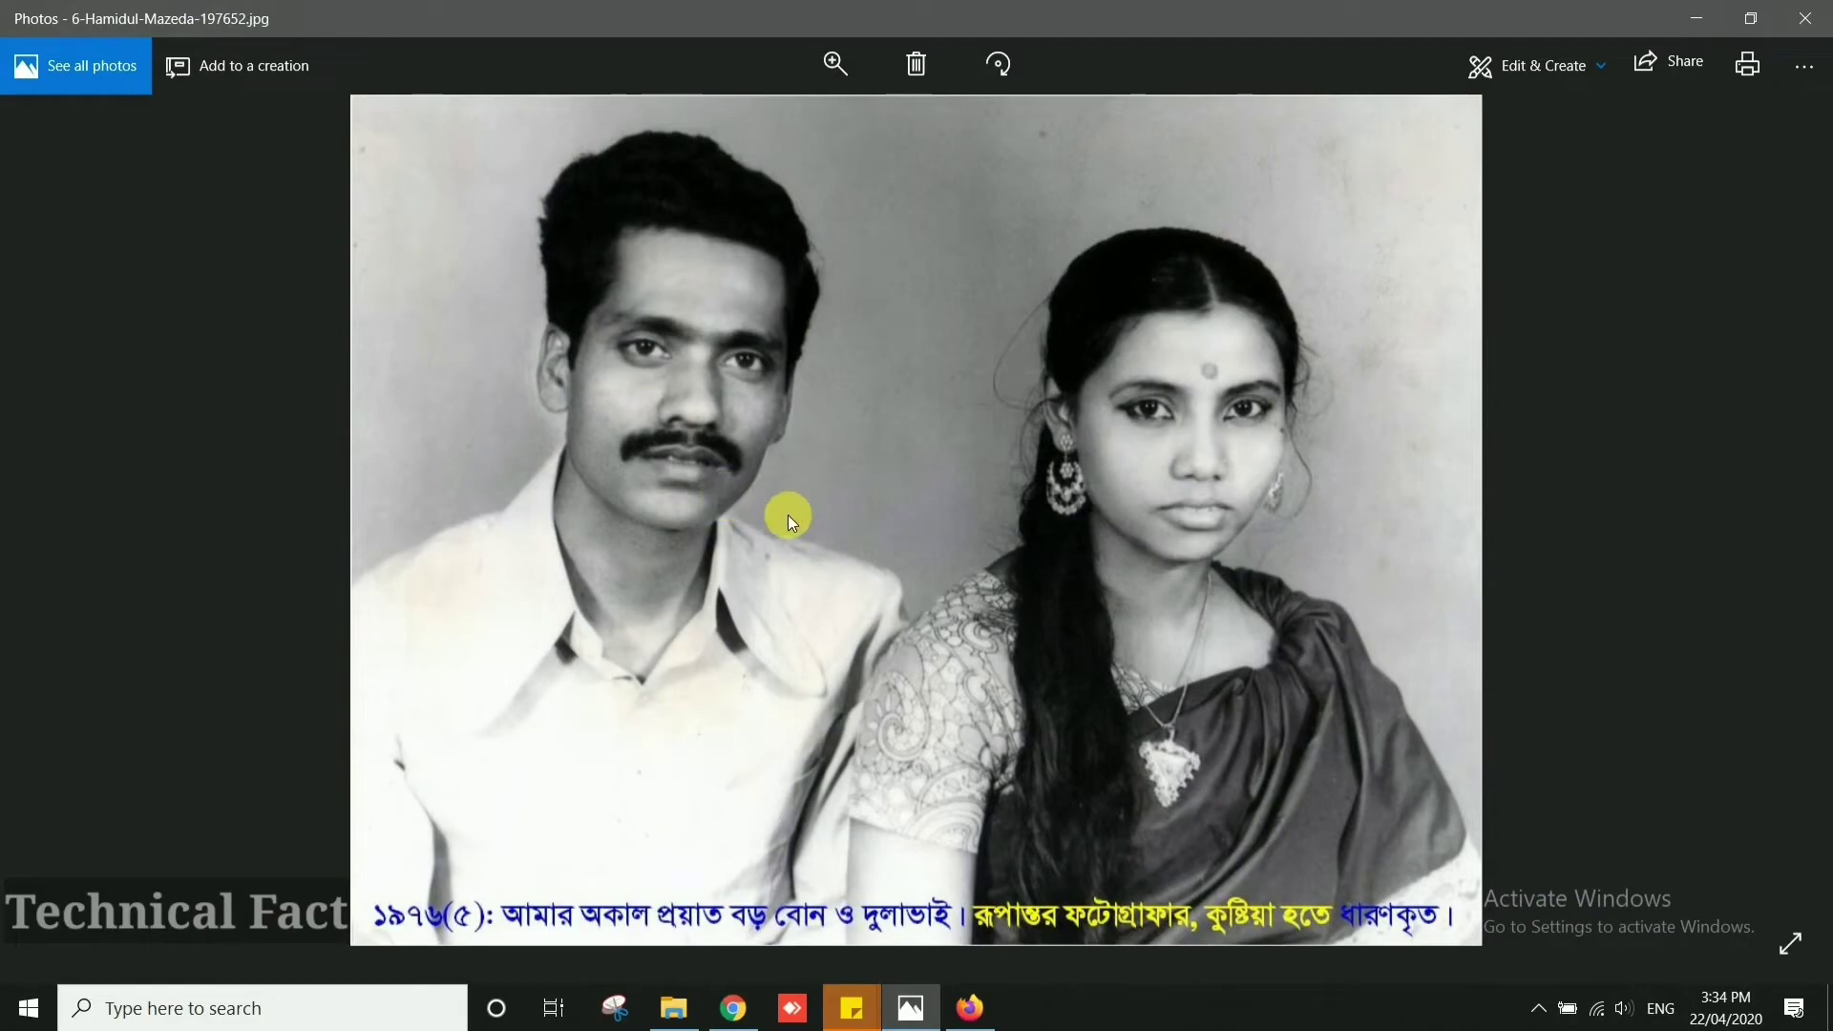
- Switch to Firefox and upload the couple's black-and-white portrait from the photos folder for colorization
click(970, 1008)
scroll(928, 669, up, 7)
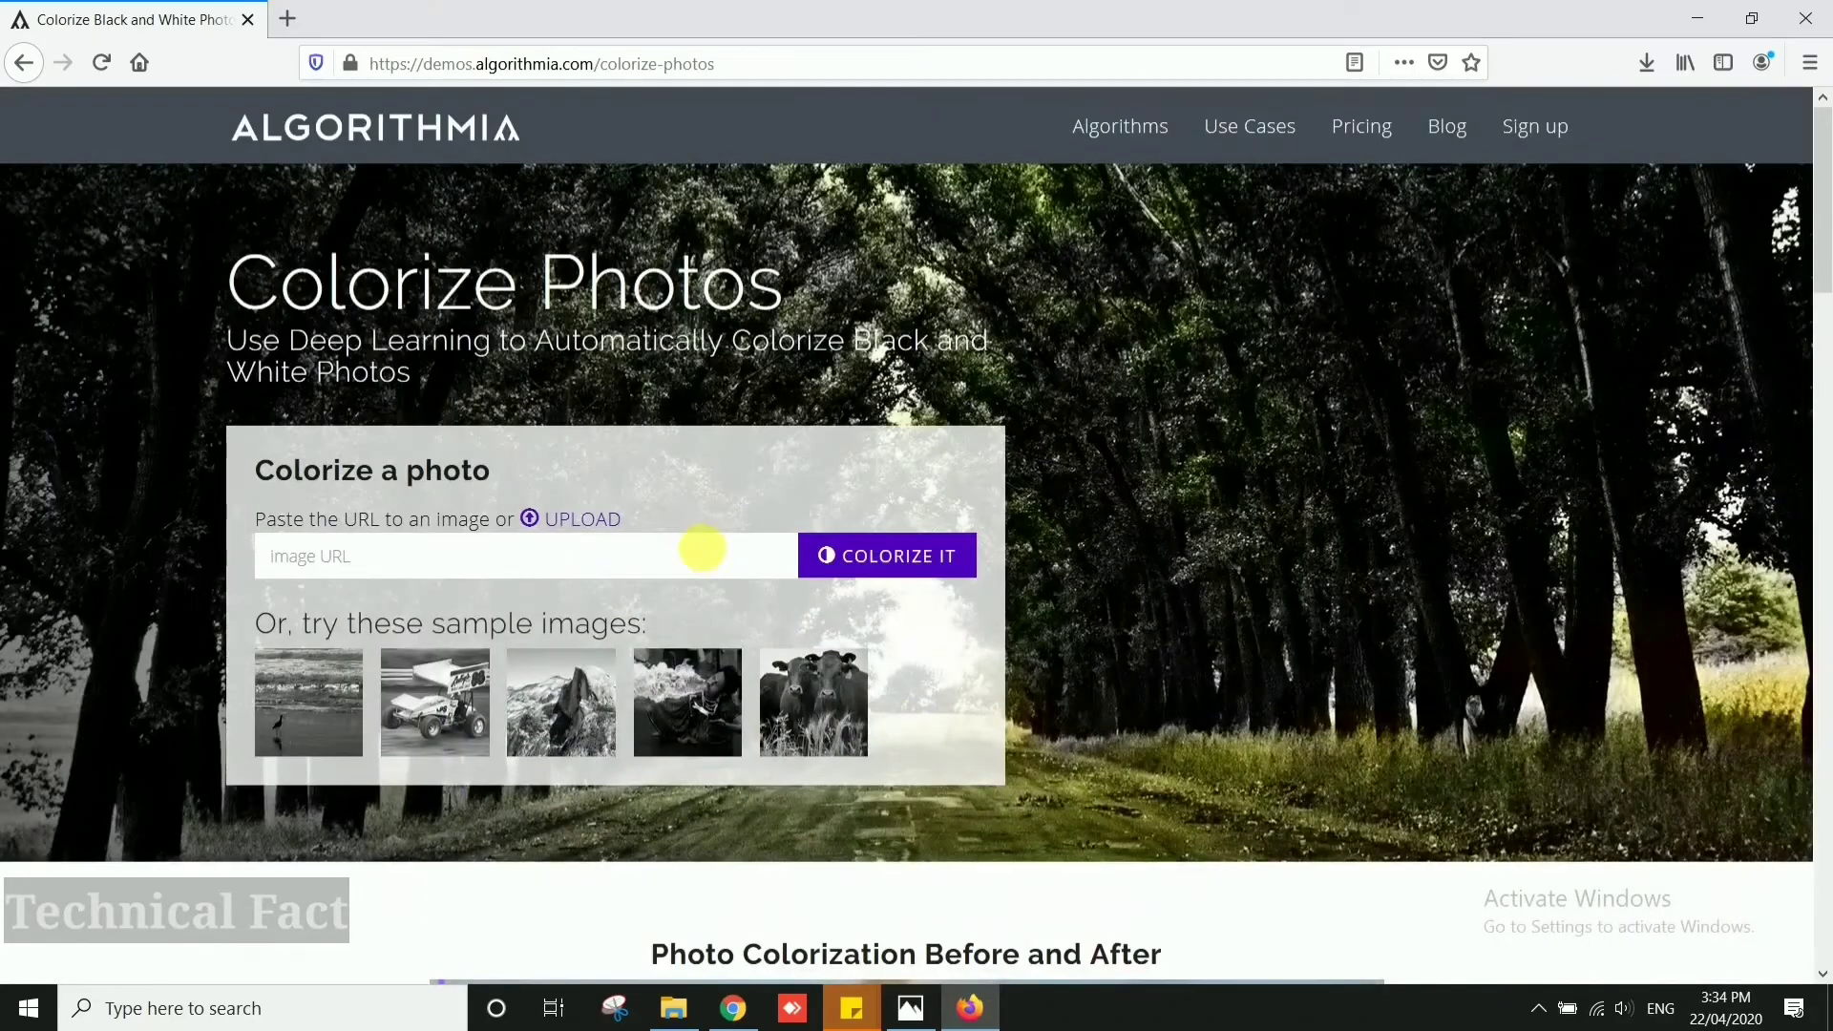
click(557, 516)
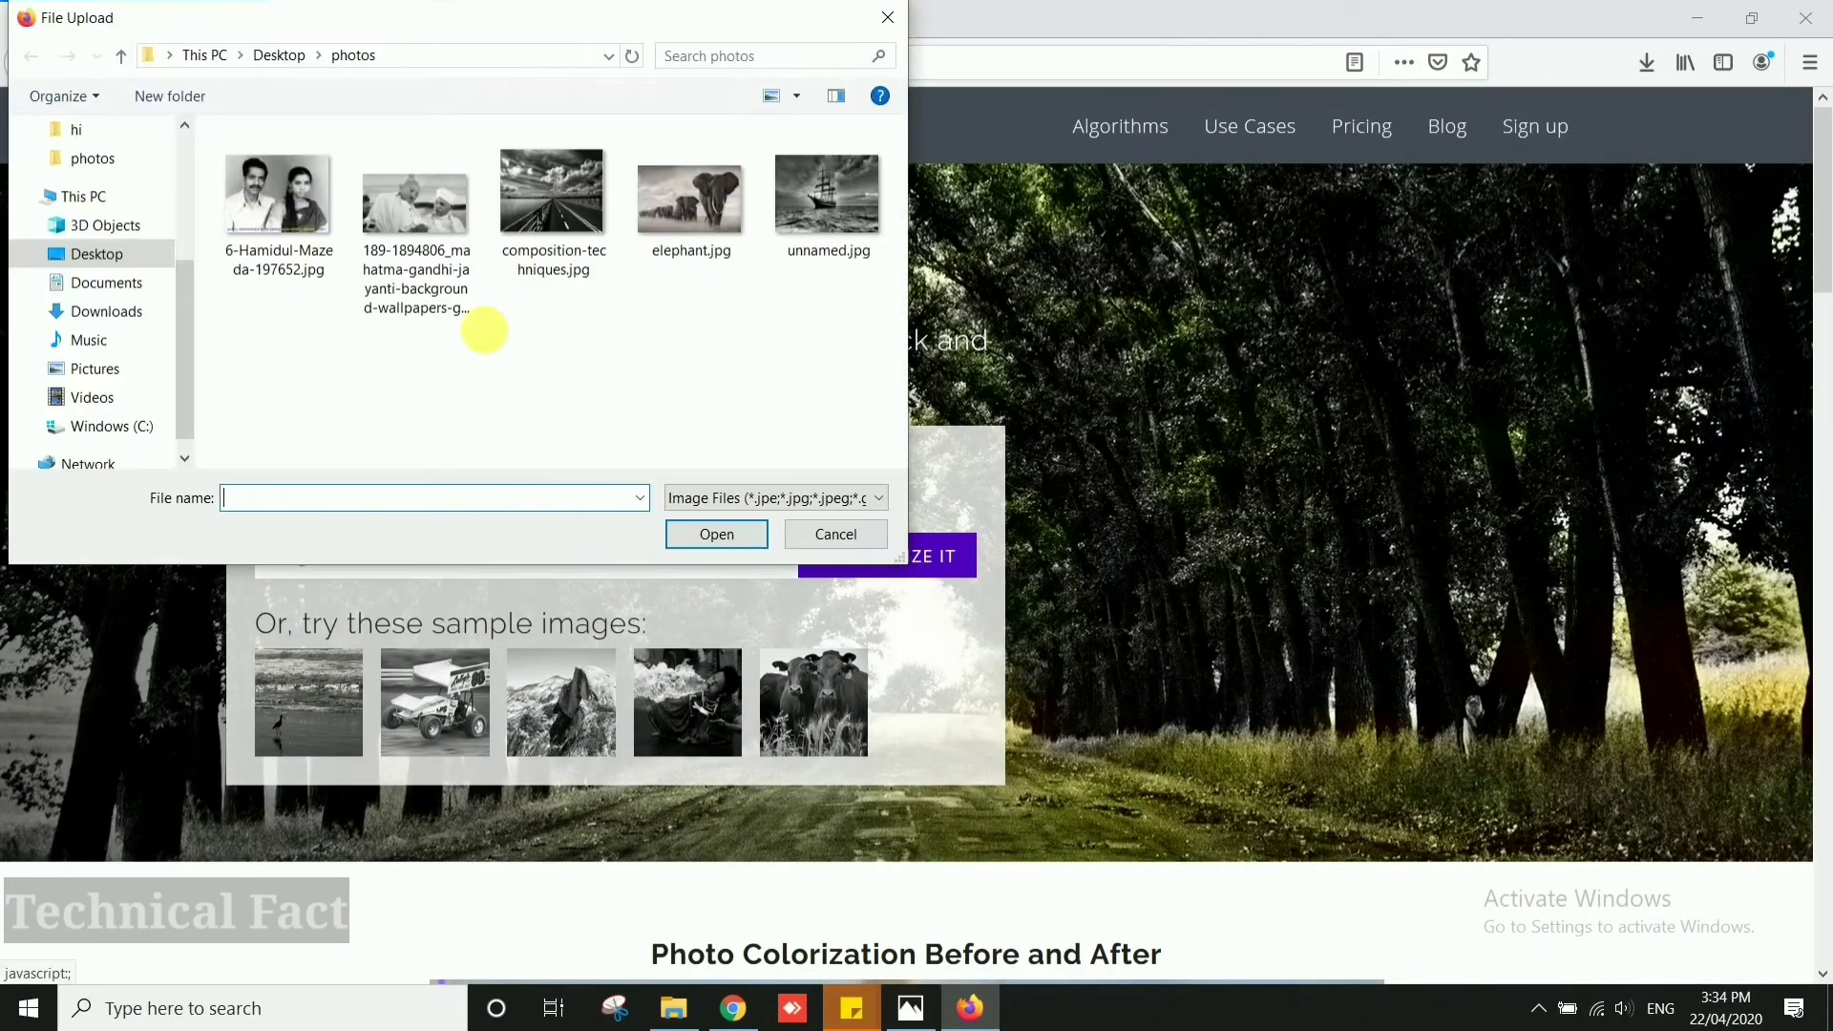
click(306, 229)
click(707, 534)
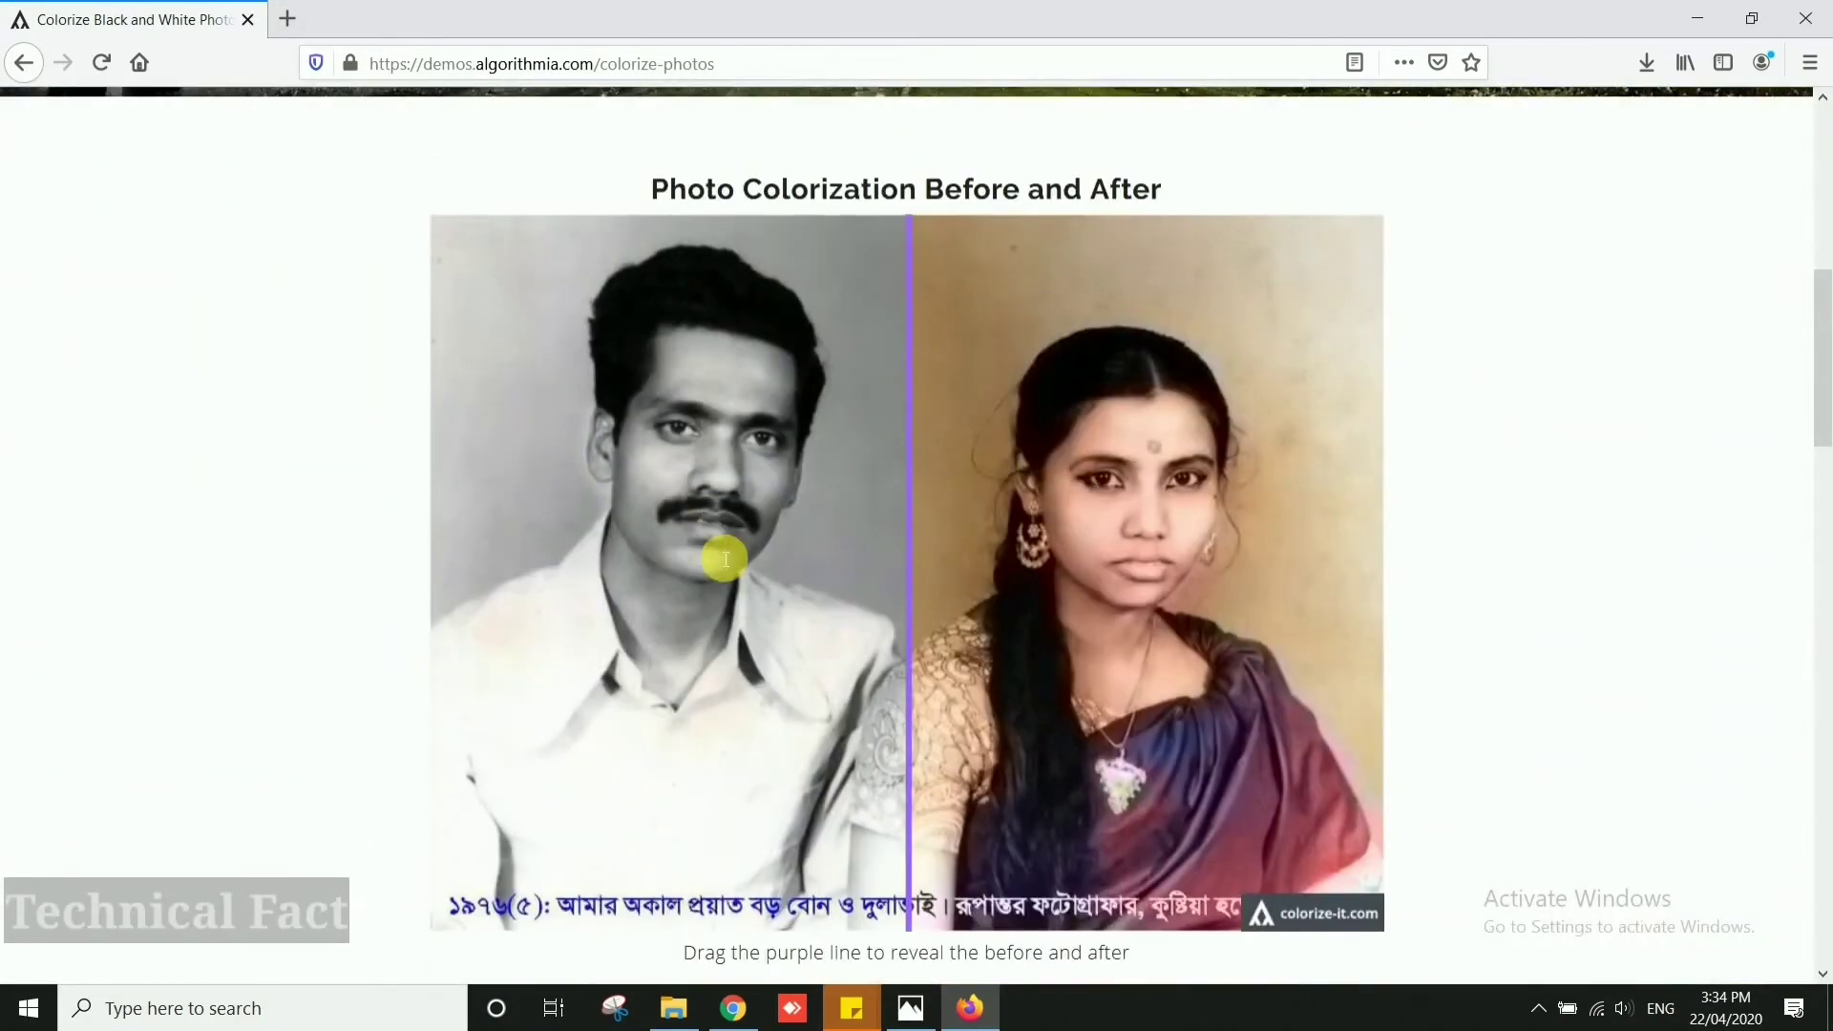
- Compare the couple's portrait before and after with the purple divider, and download the colorized image as a saved PNG file
drag(1051, 565, 1273, 559)
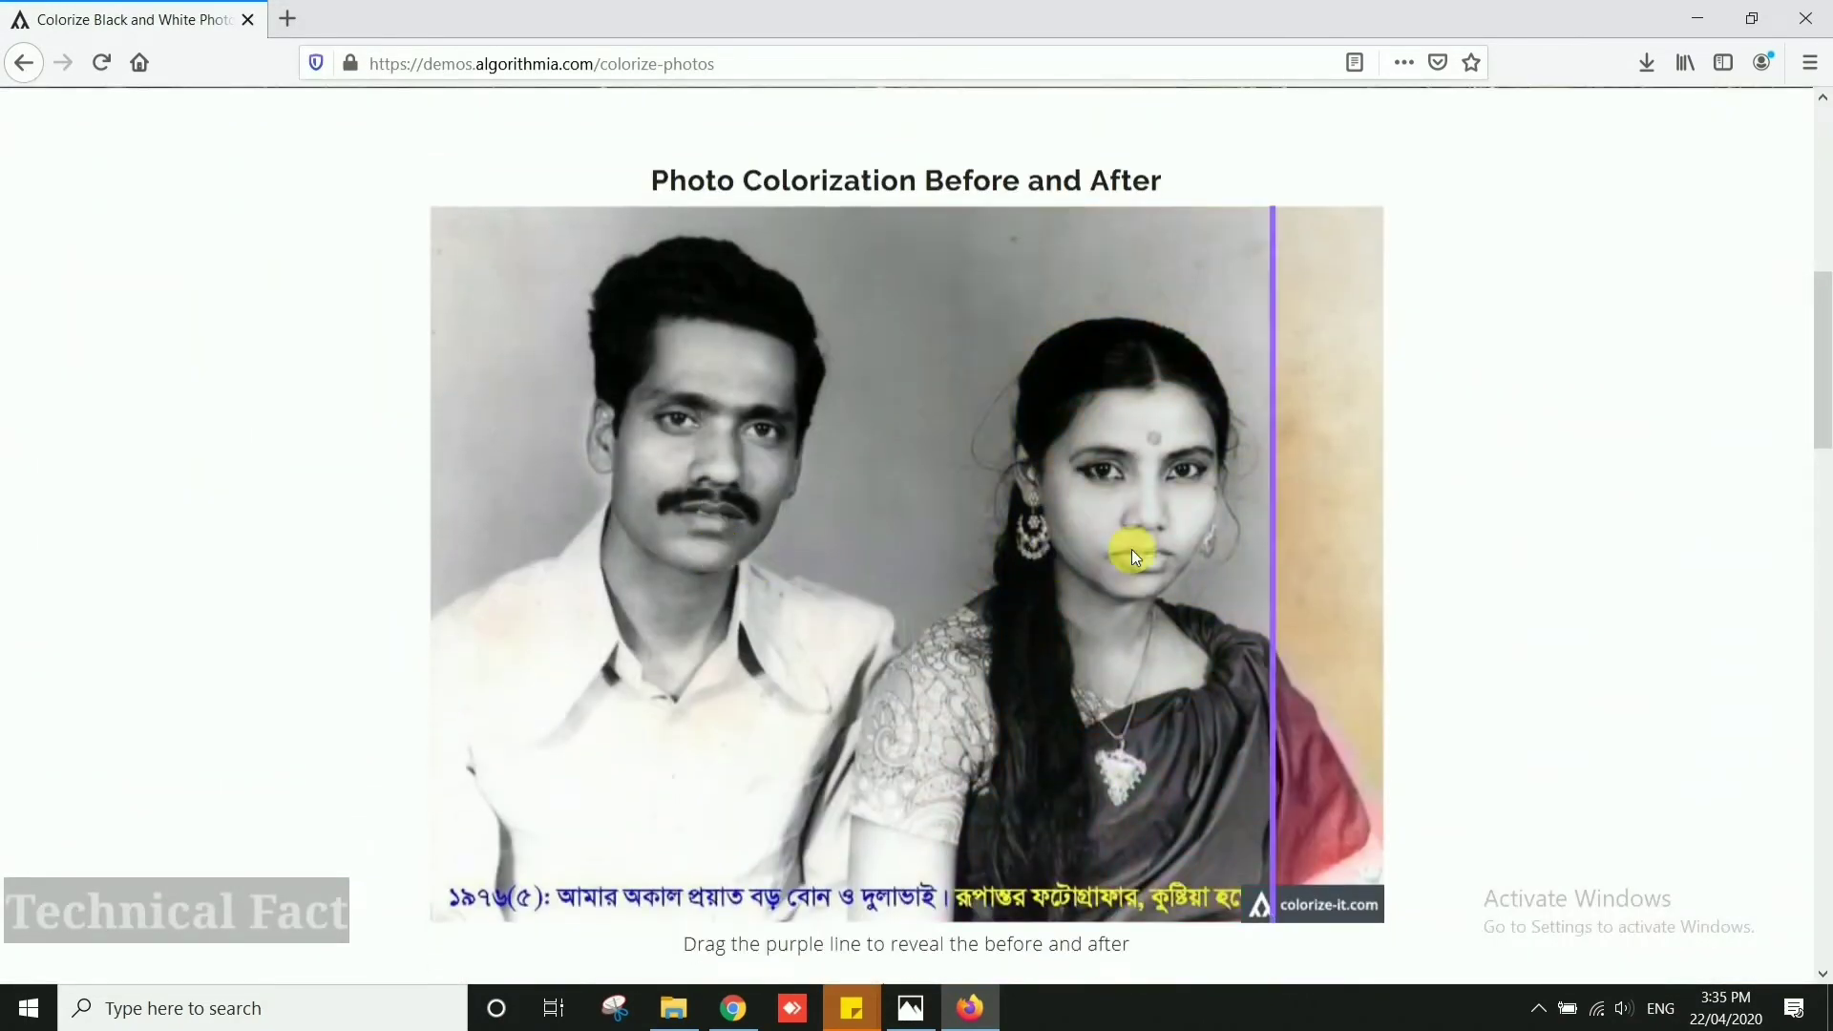
scroll(1335, 546, down, 1)
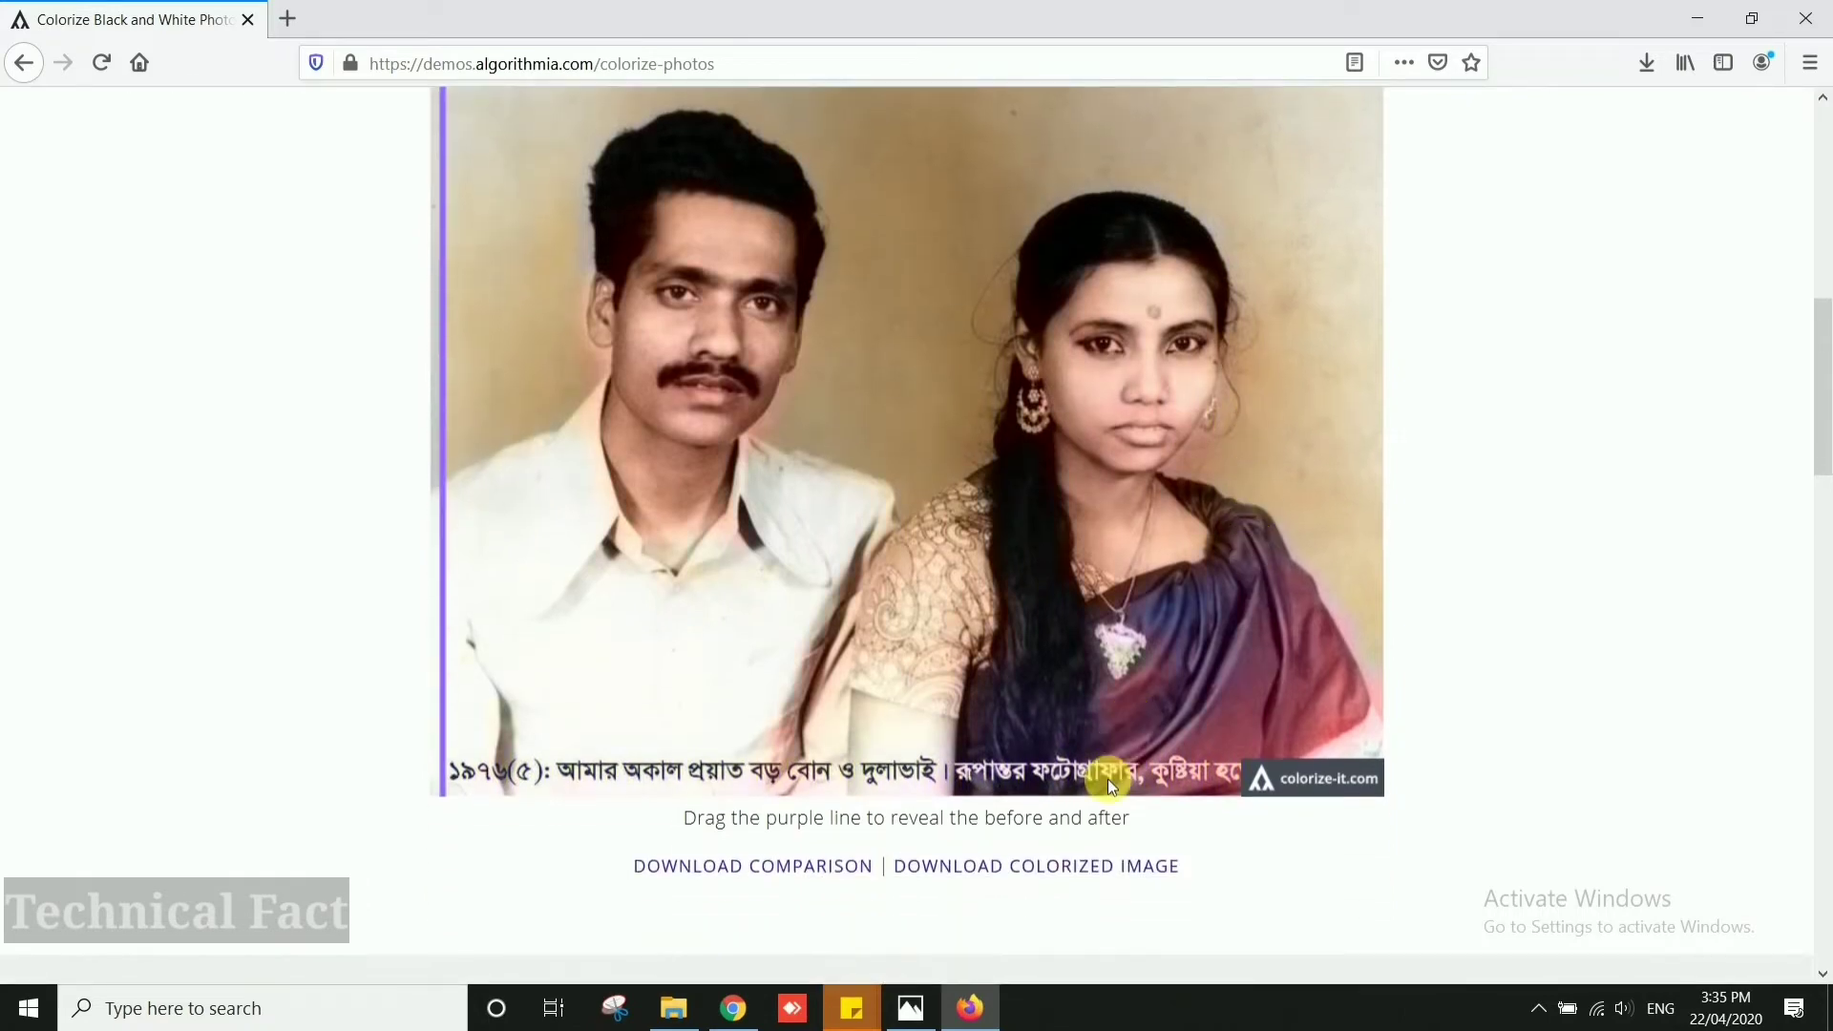
click(1067, 879)
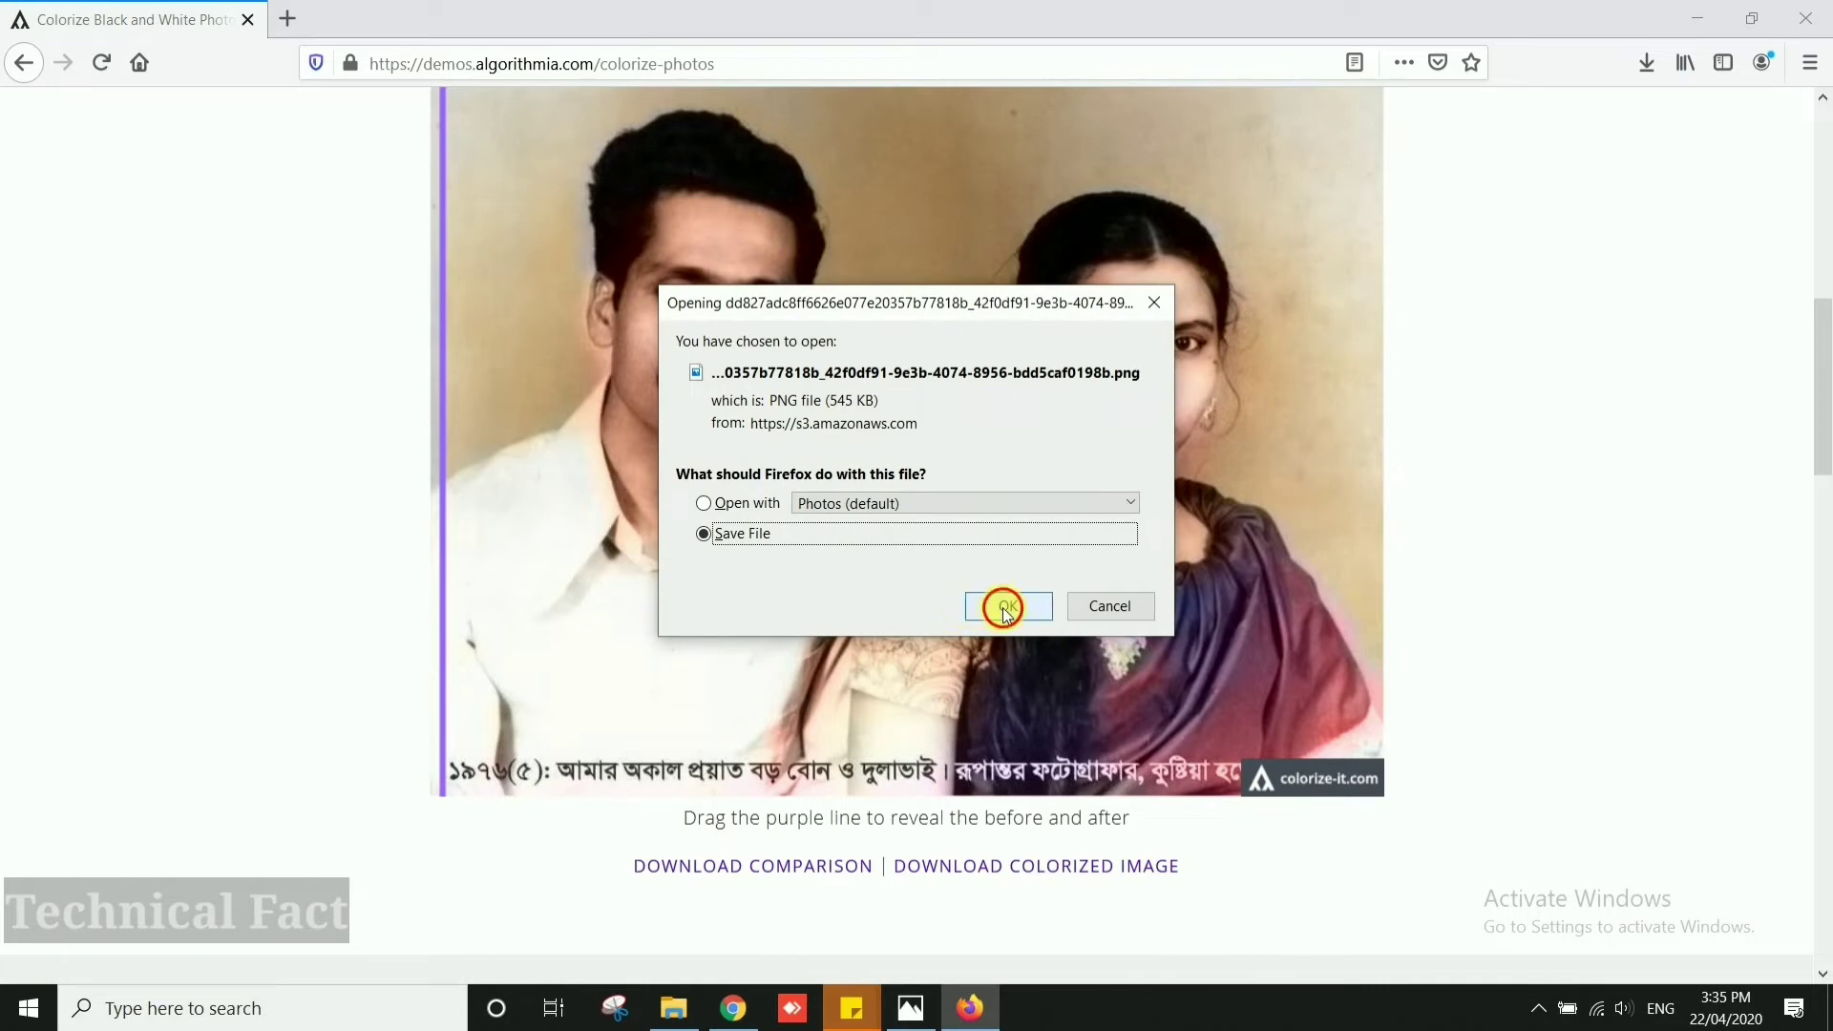
click(1006, 609)
scroll(1550, 436, up, 1)
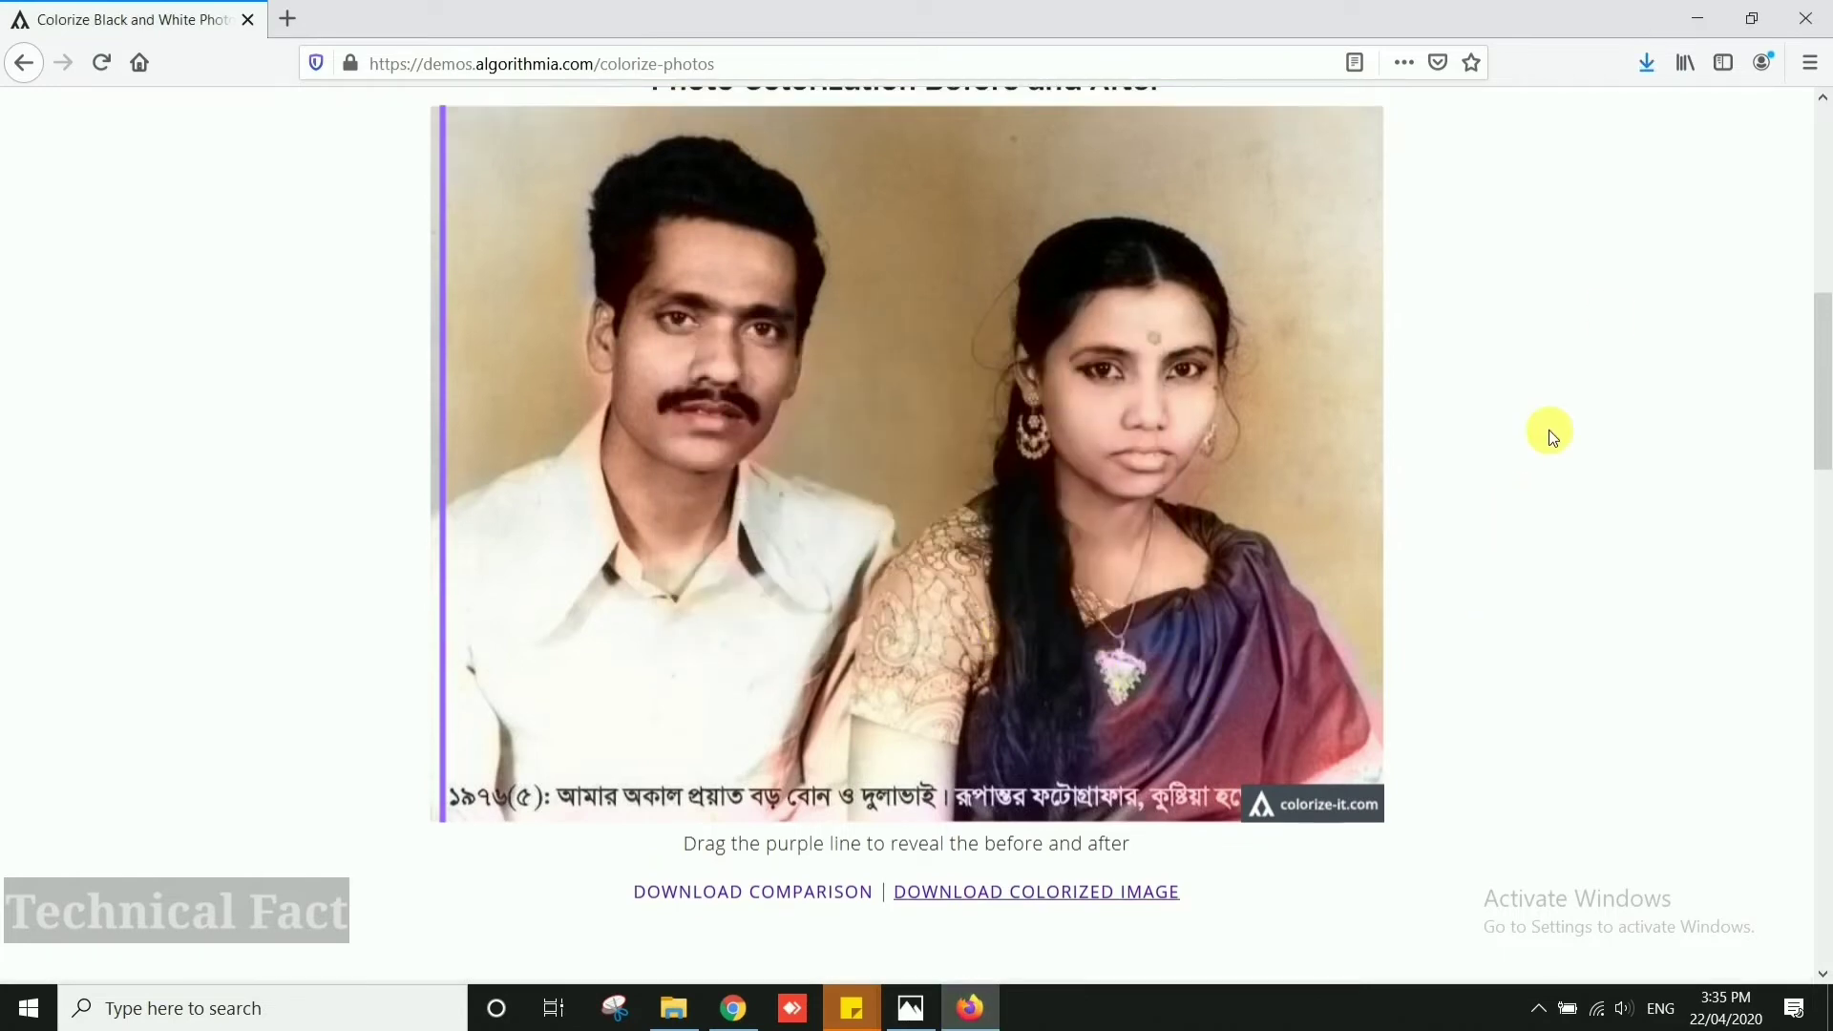
- Open the downloaded colorized couple's portrait in Photos, compare it with the black-and-white original, and close the colorized image
click(1647, 65)
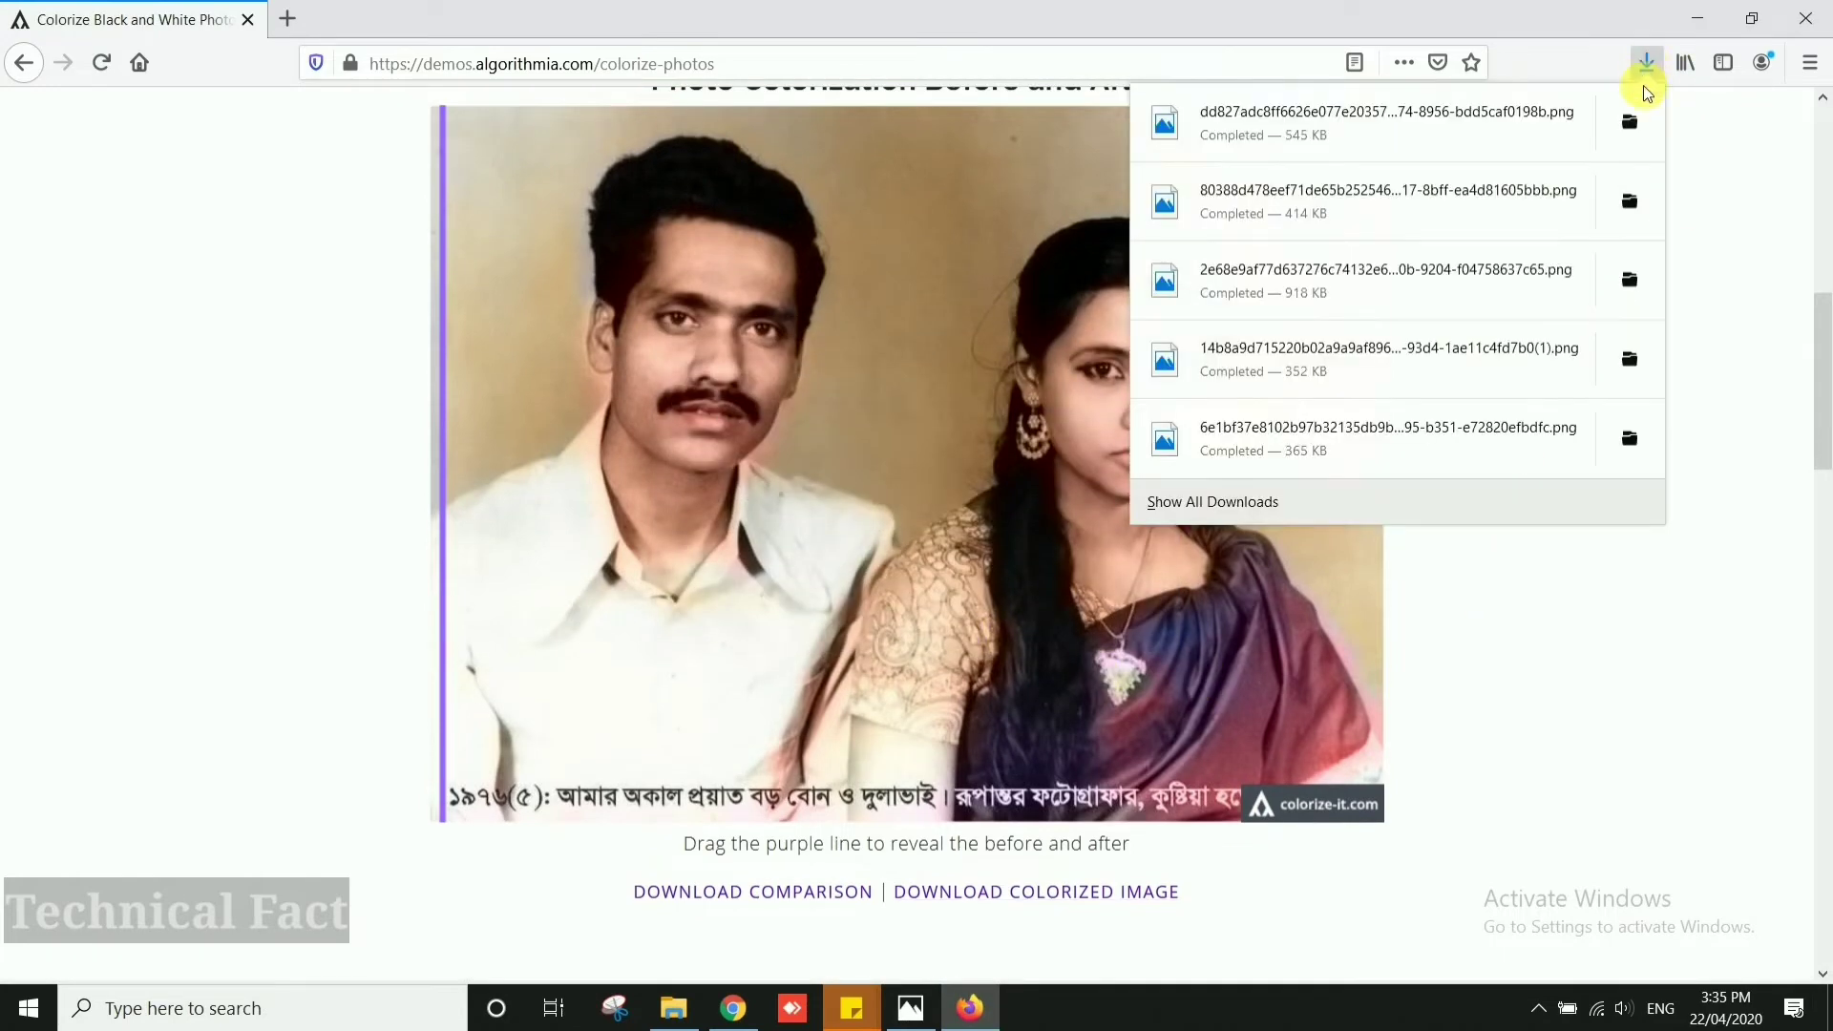
click(1258, 136)
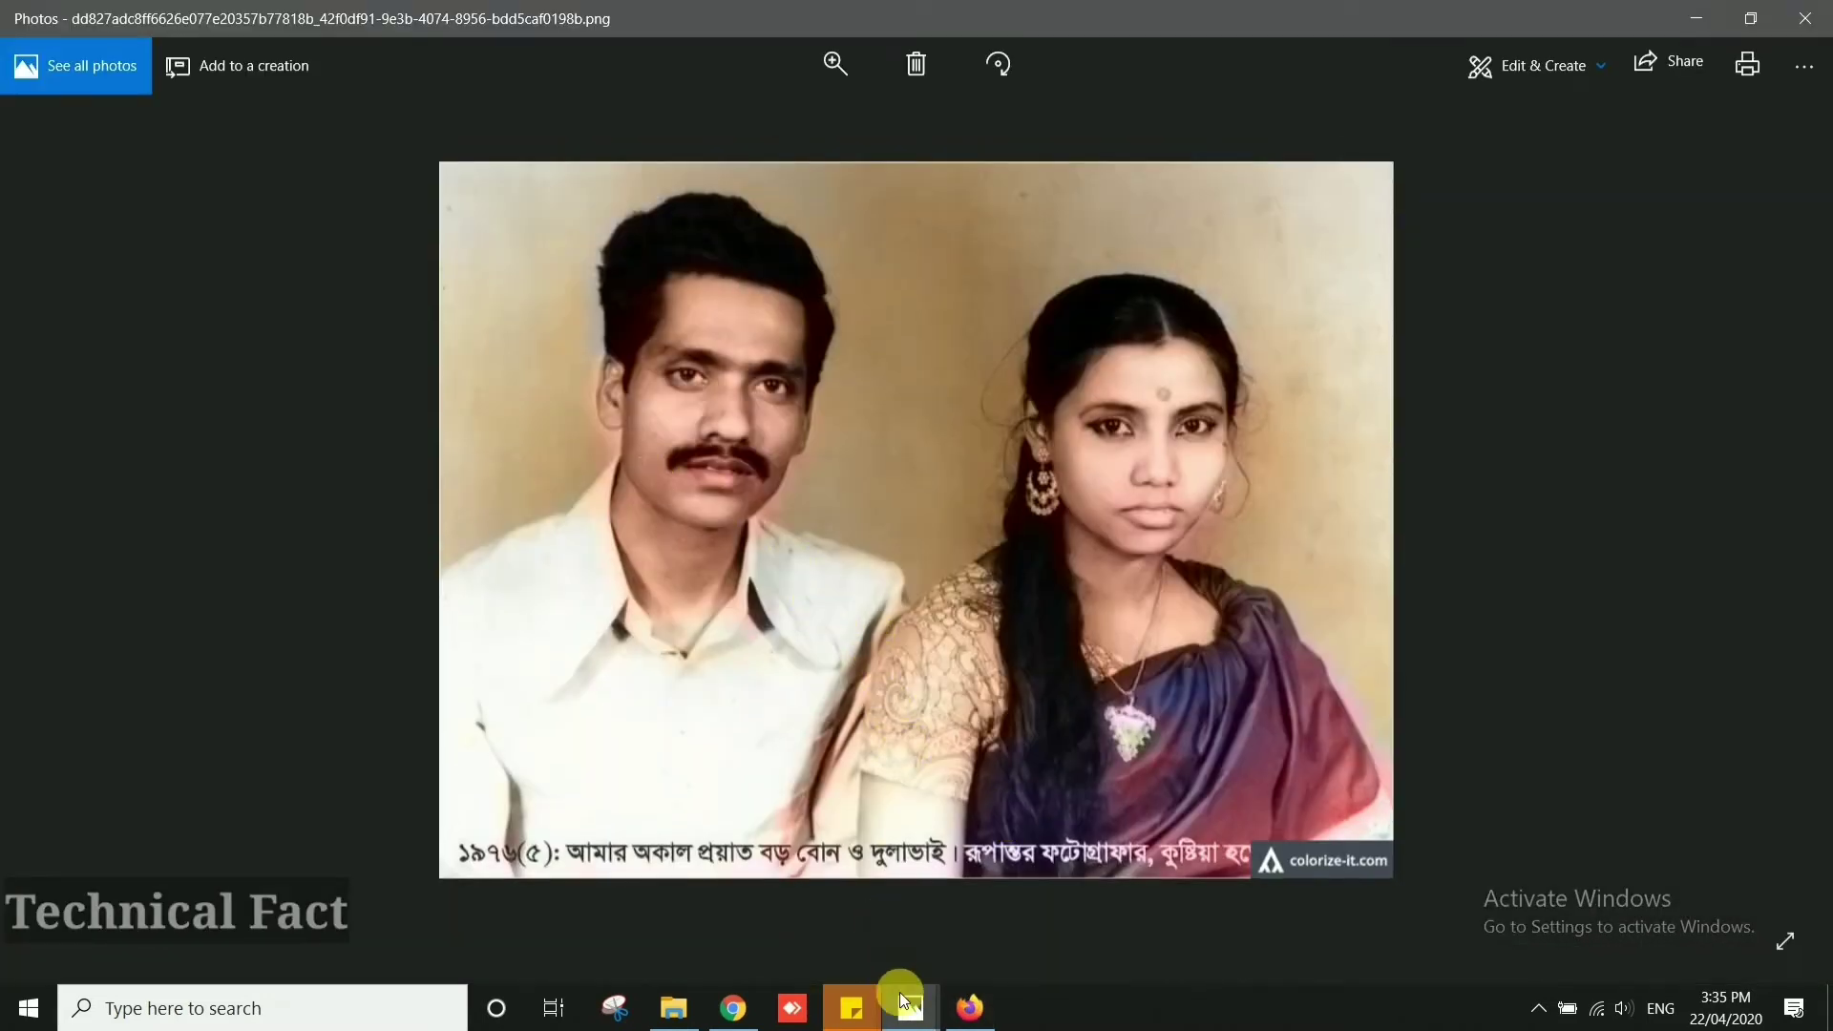
mouse_move(914, 1020)
mouse_move(827, 902)
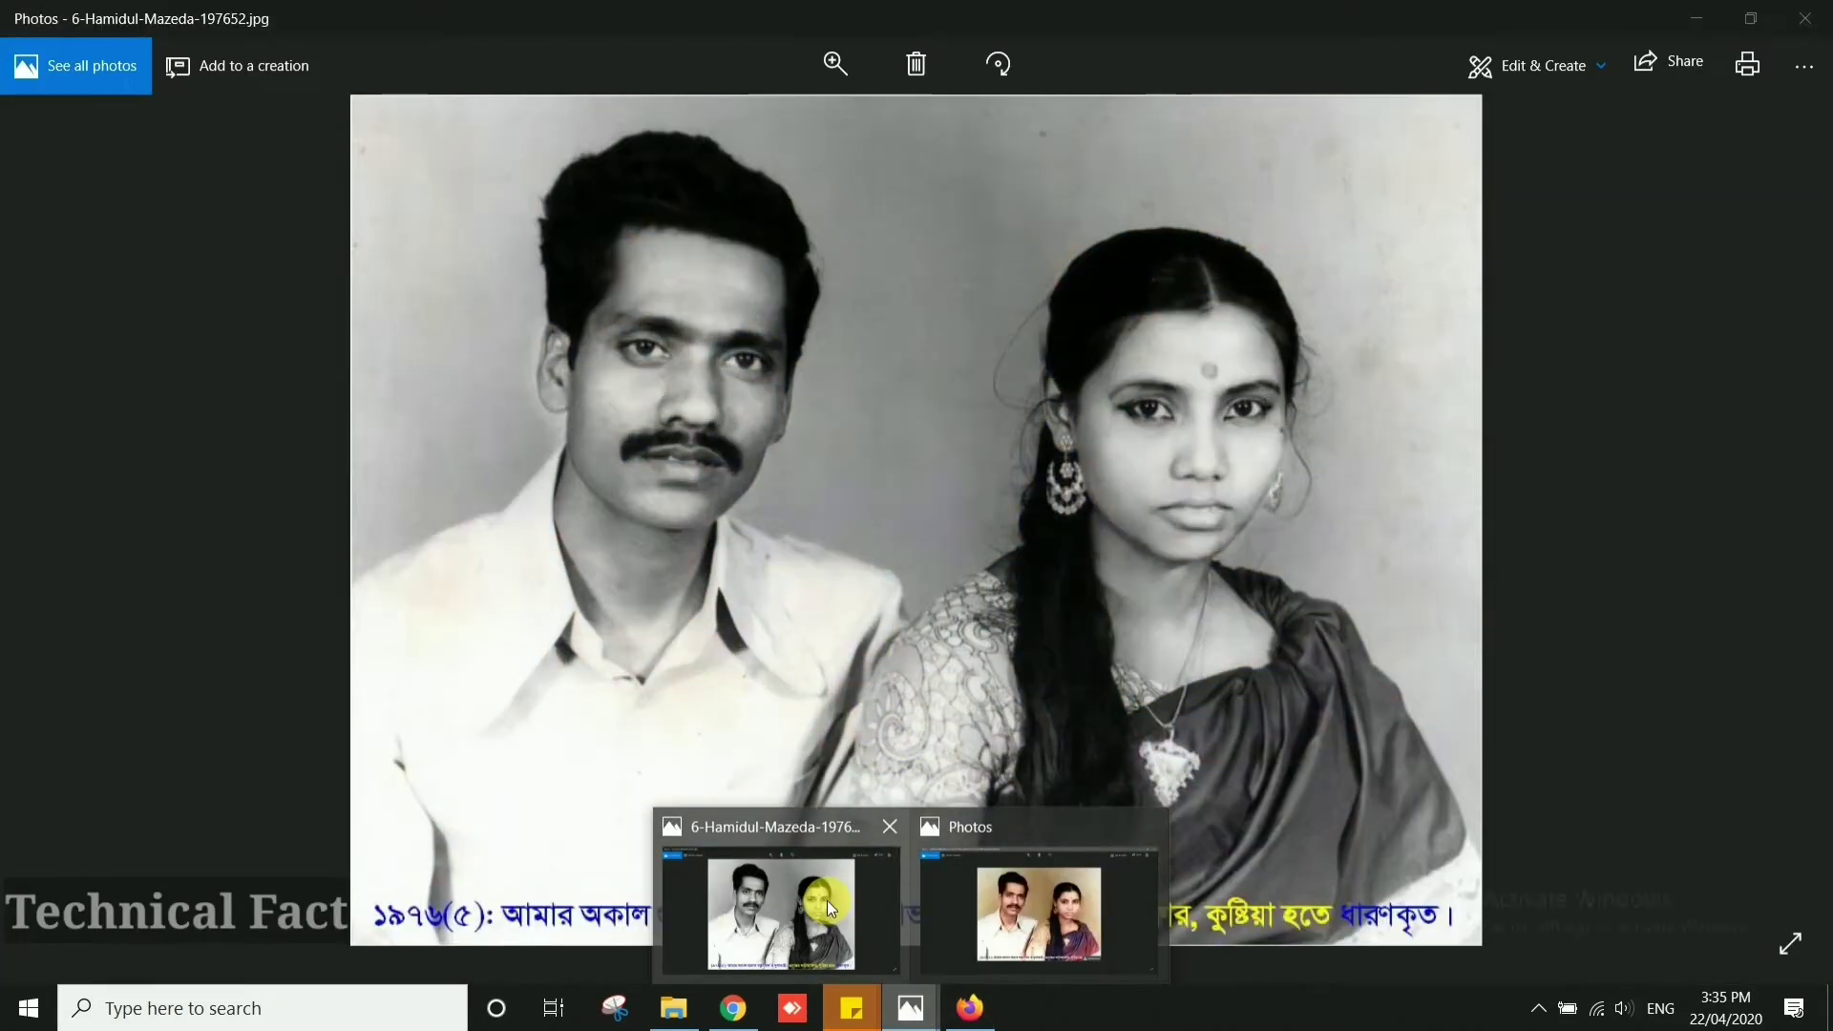
mouse_move(1049, 902)
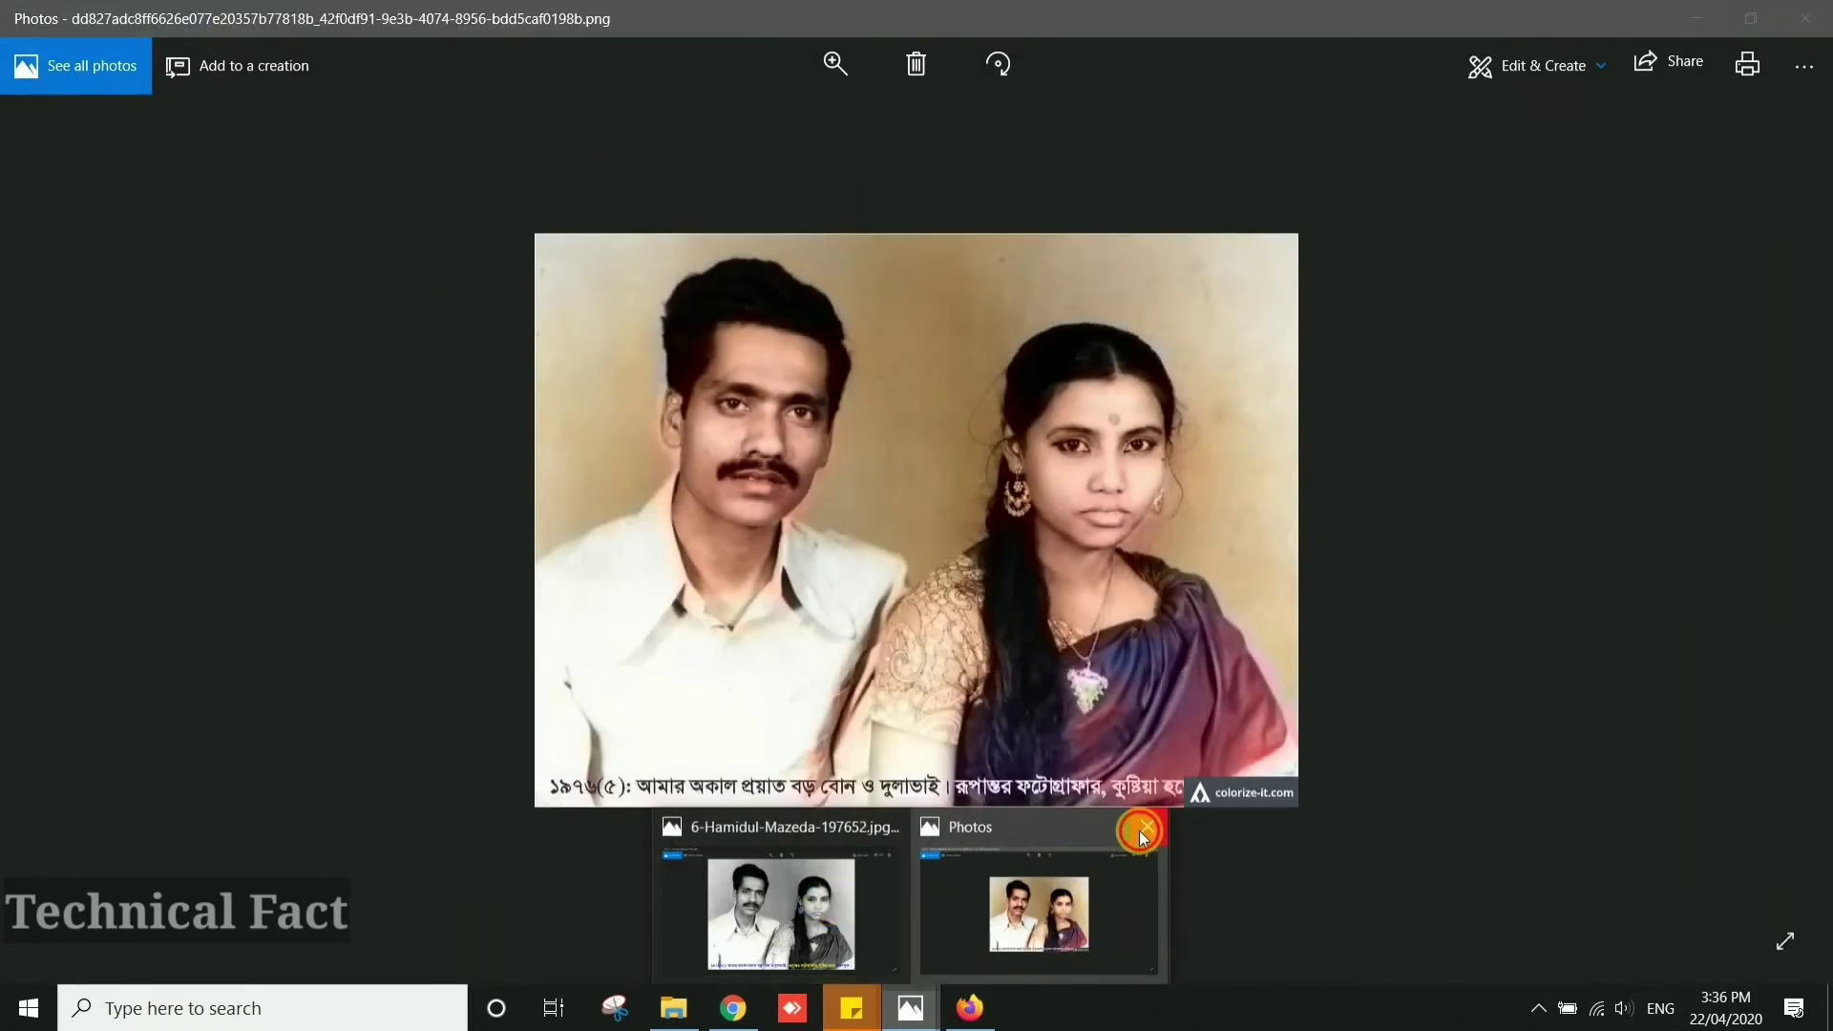
click(1143, 830)
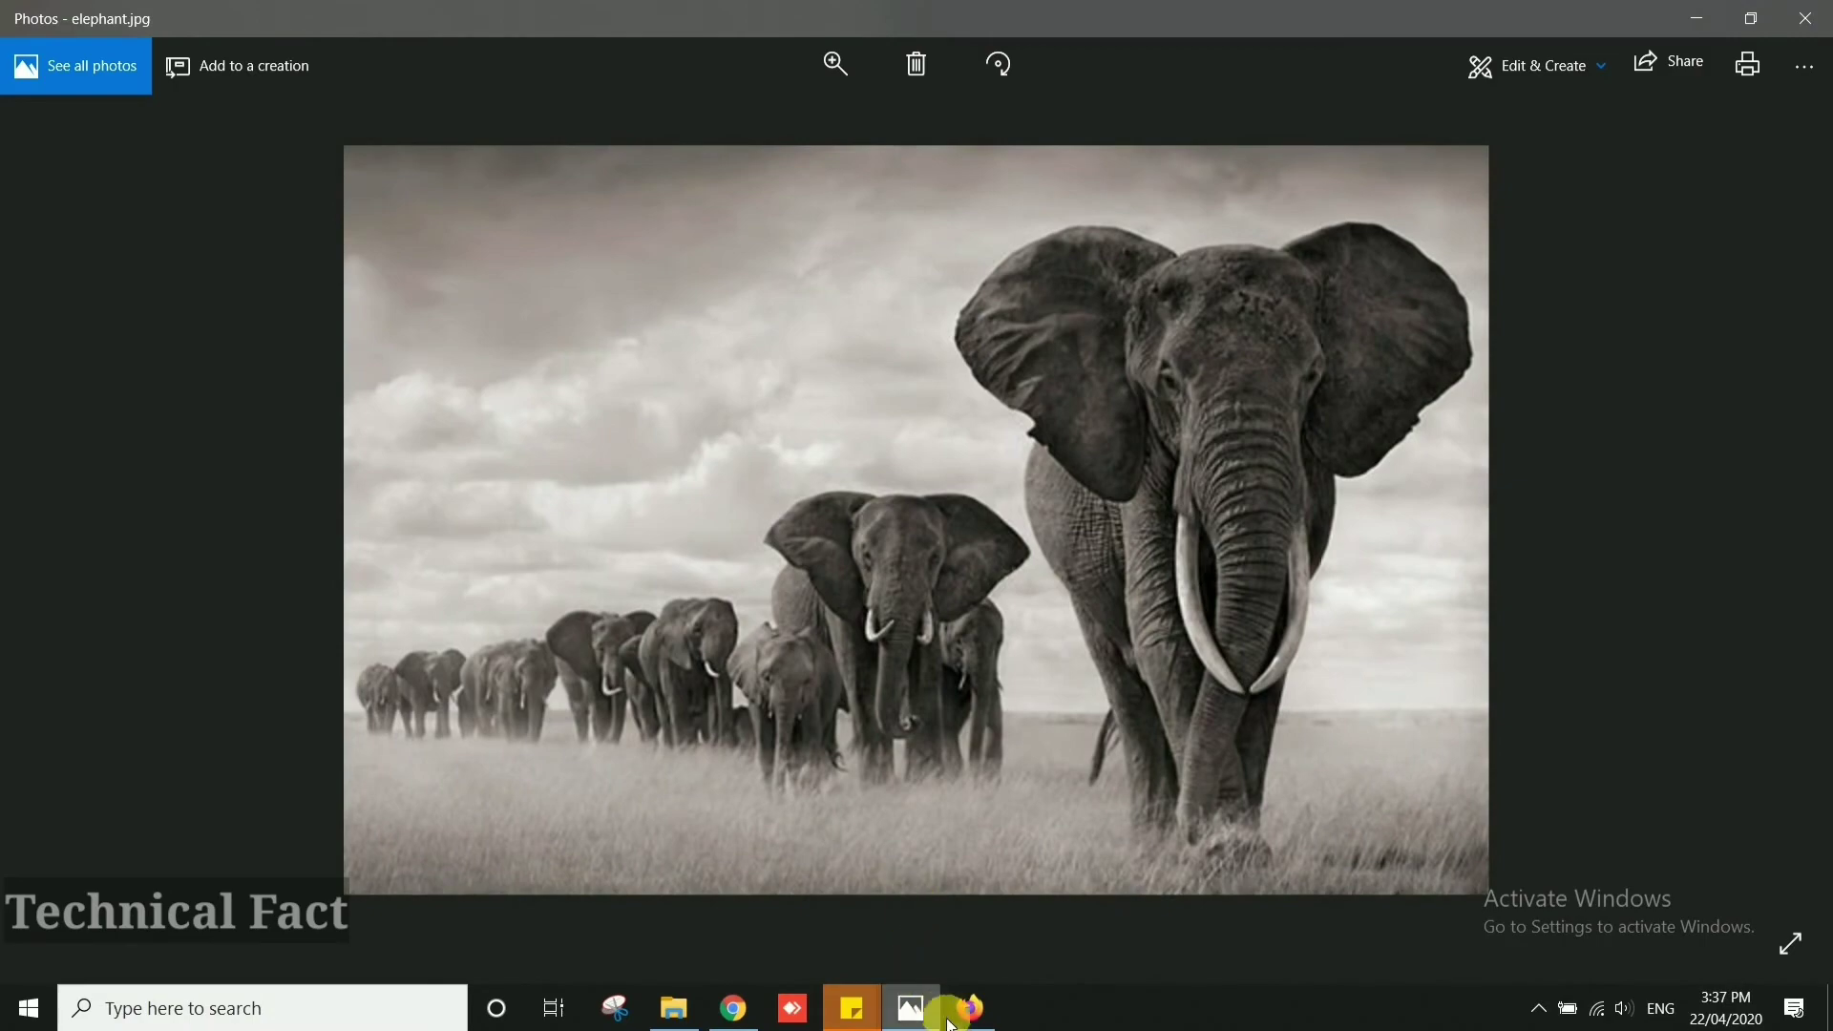
- Cancel the pending file upload in Firefox, check the black-and-white elephant photo in Photos, and return to the Colorize Photos page
mouse_move(953, 1007)
click(1050, 868)
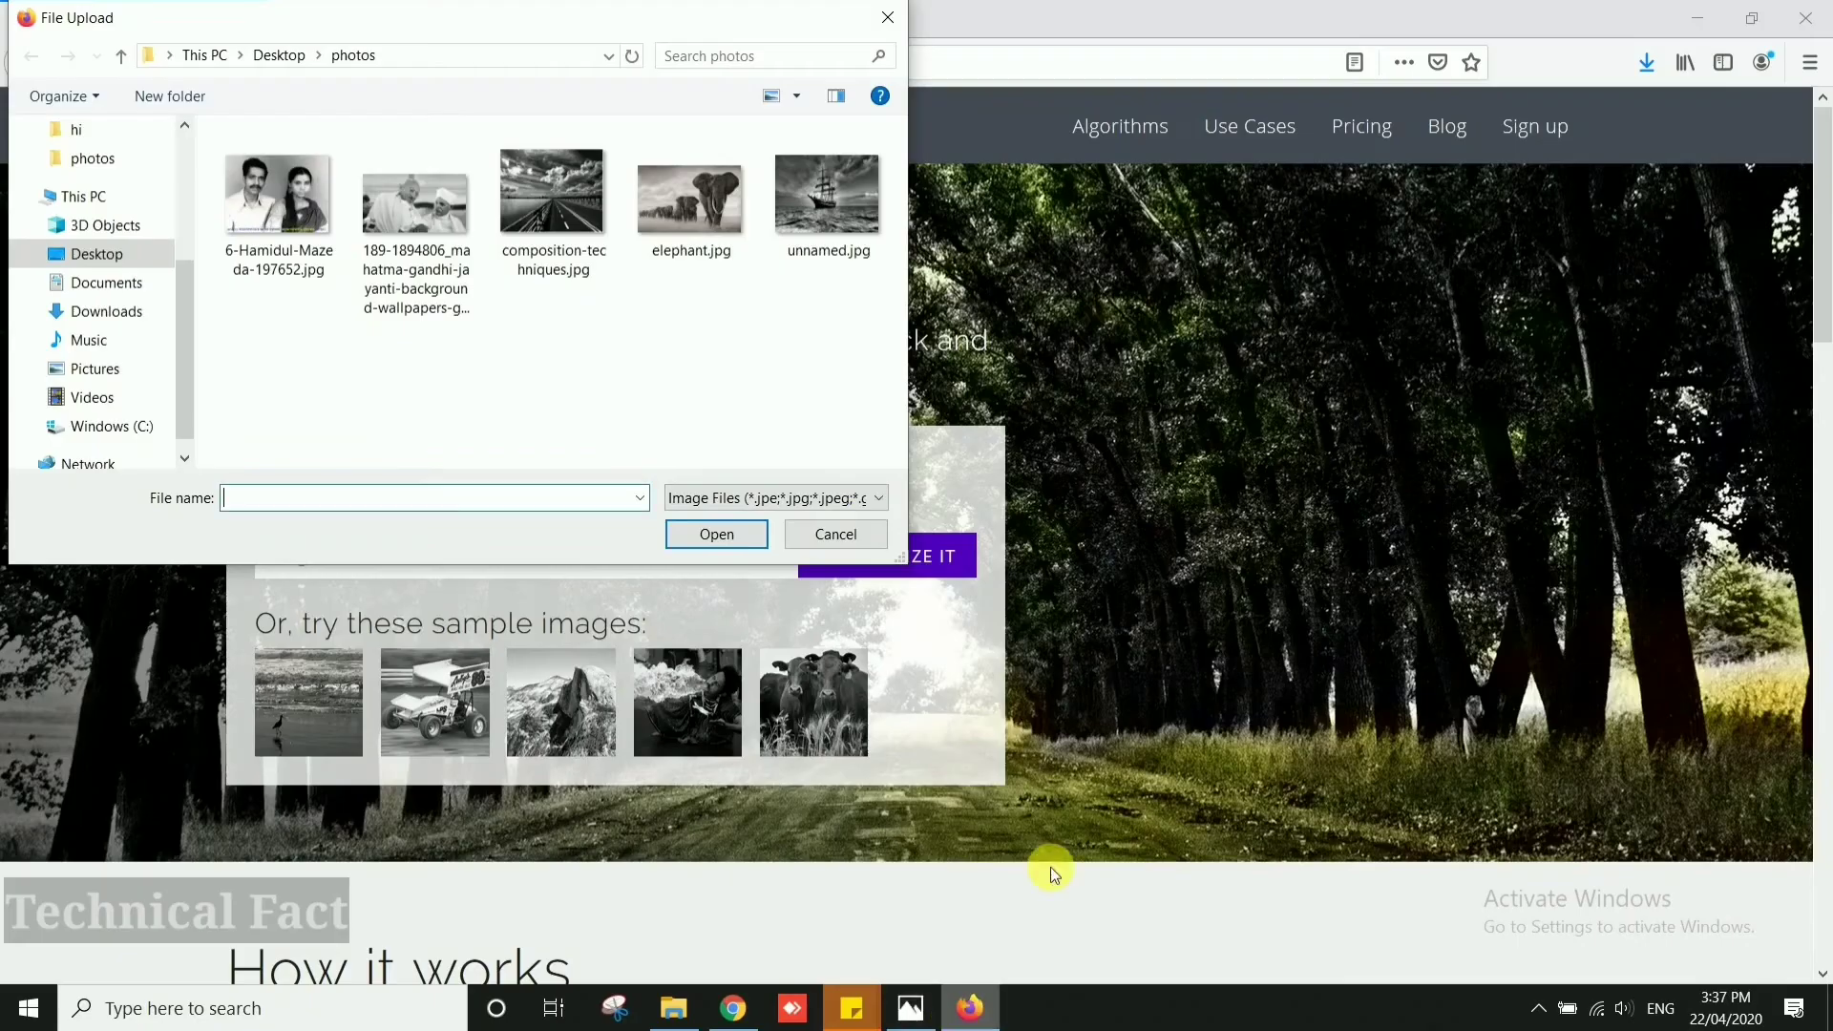
click(834, 534)
click(911, 1008)
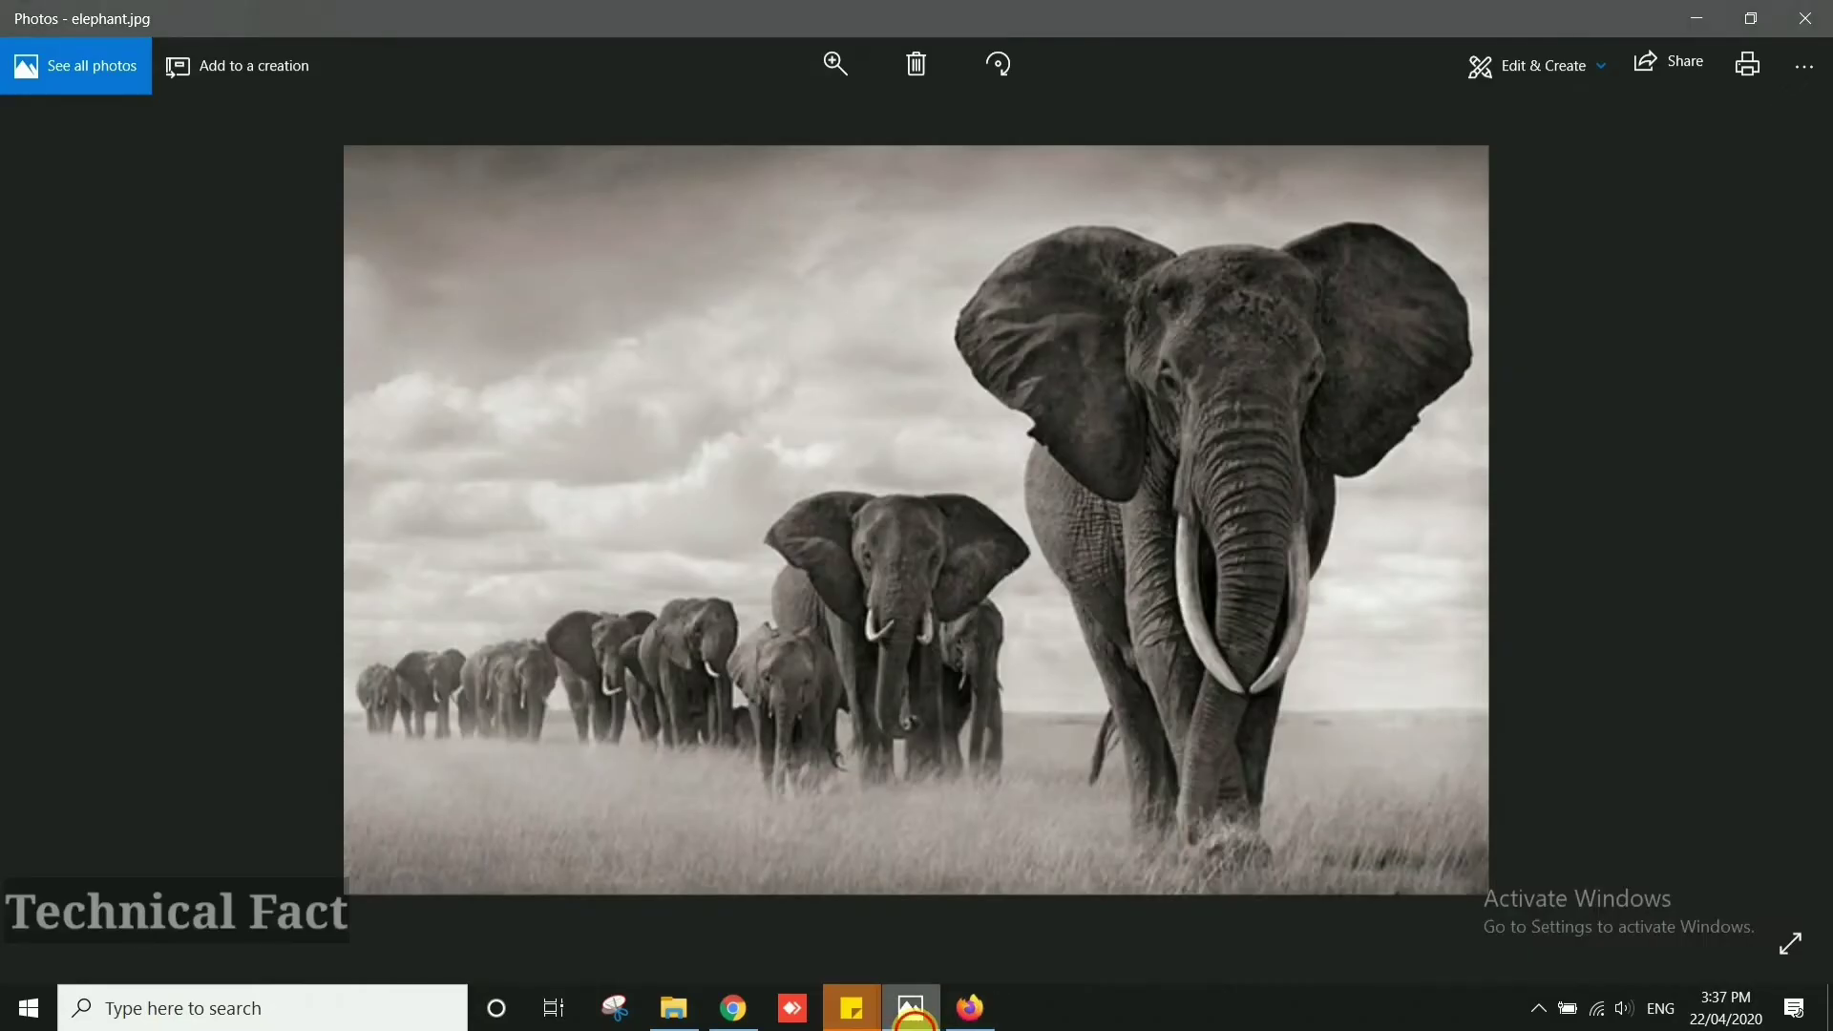
click(914, 1019)
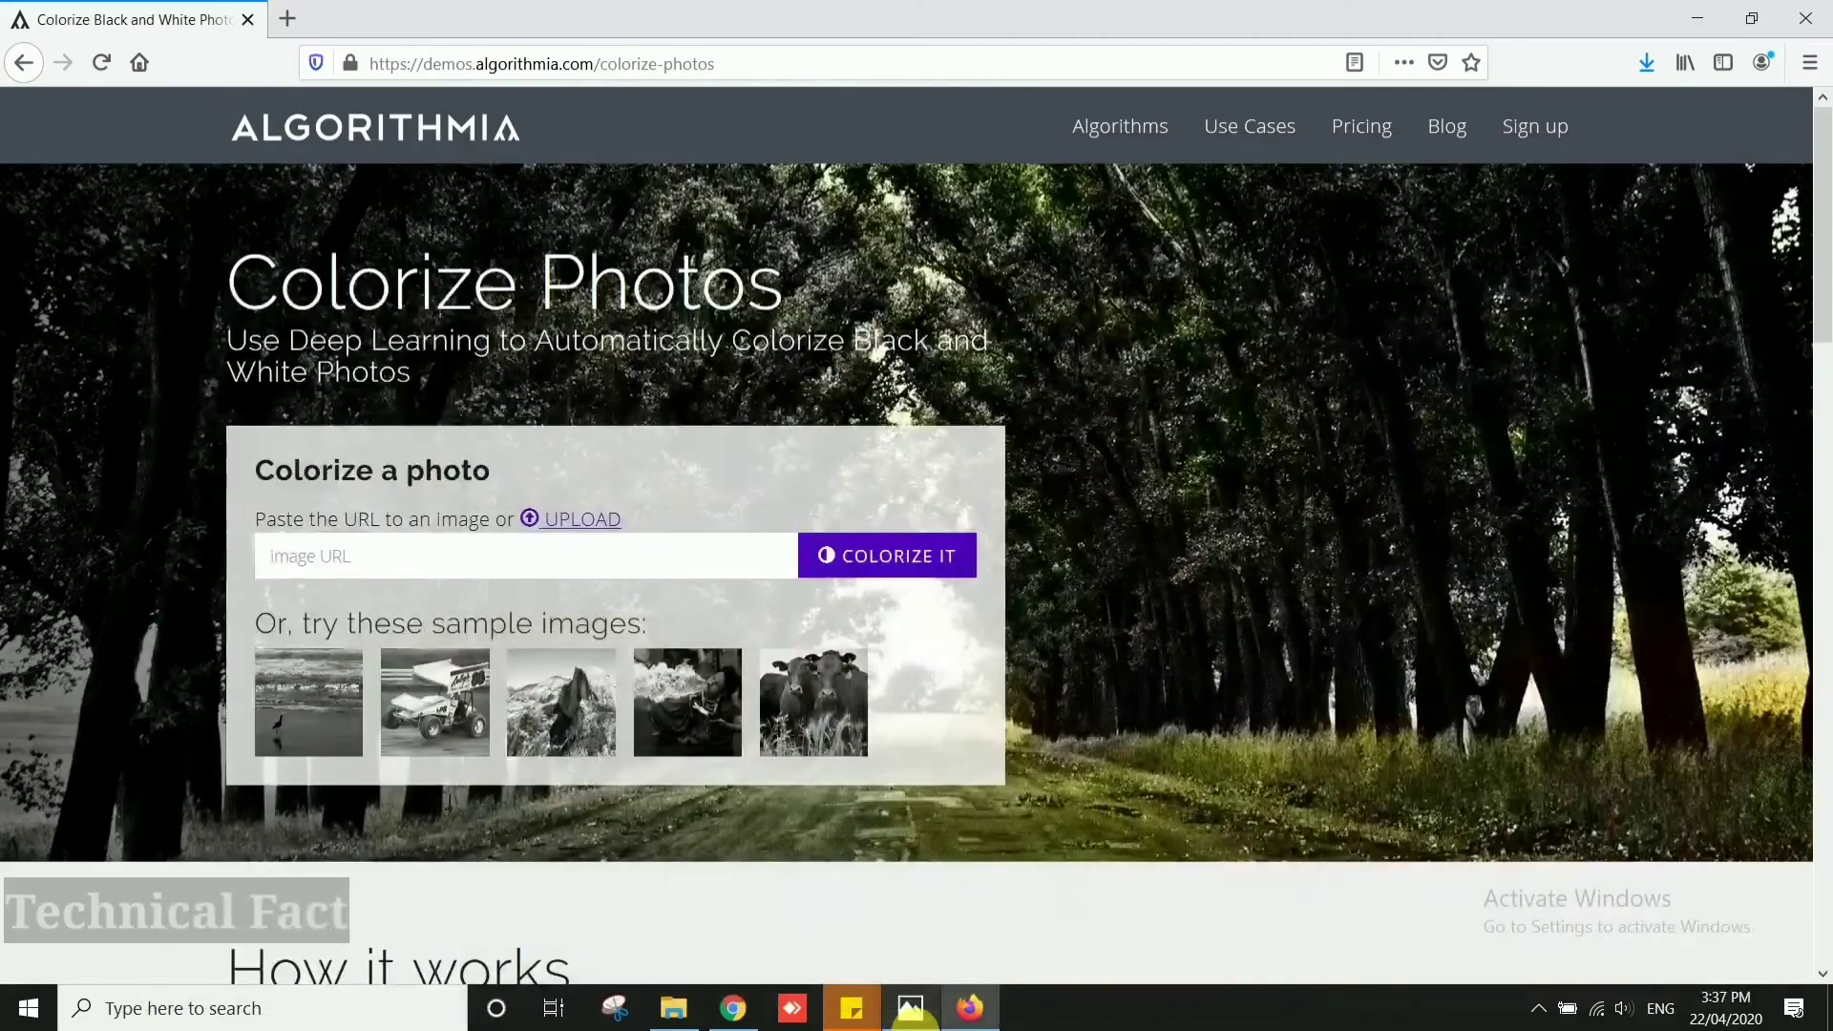
- Upload elephant.jpg from the photos folder for colorization and save the colorized image to disk
click(583, 520)
click(693, 186)
click(743, 538)
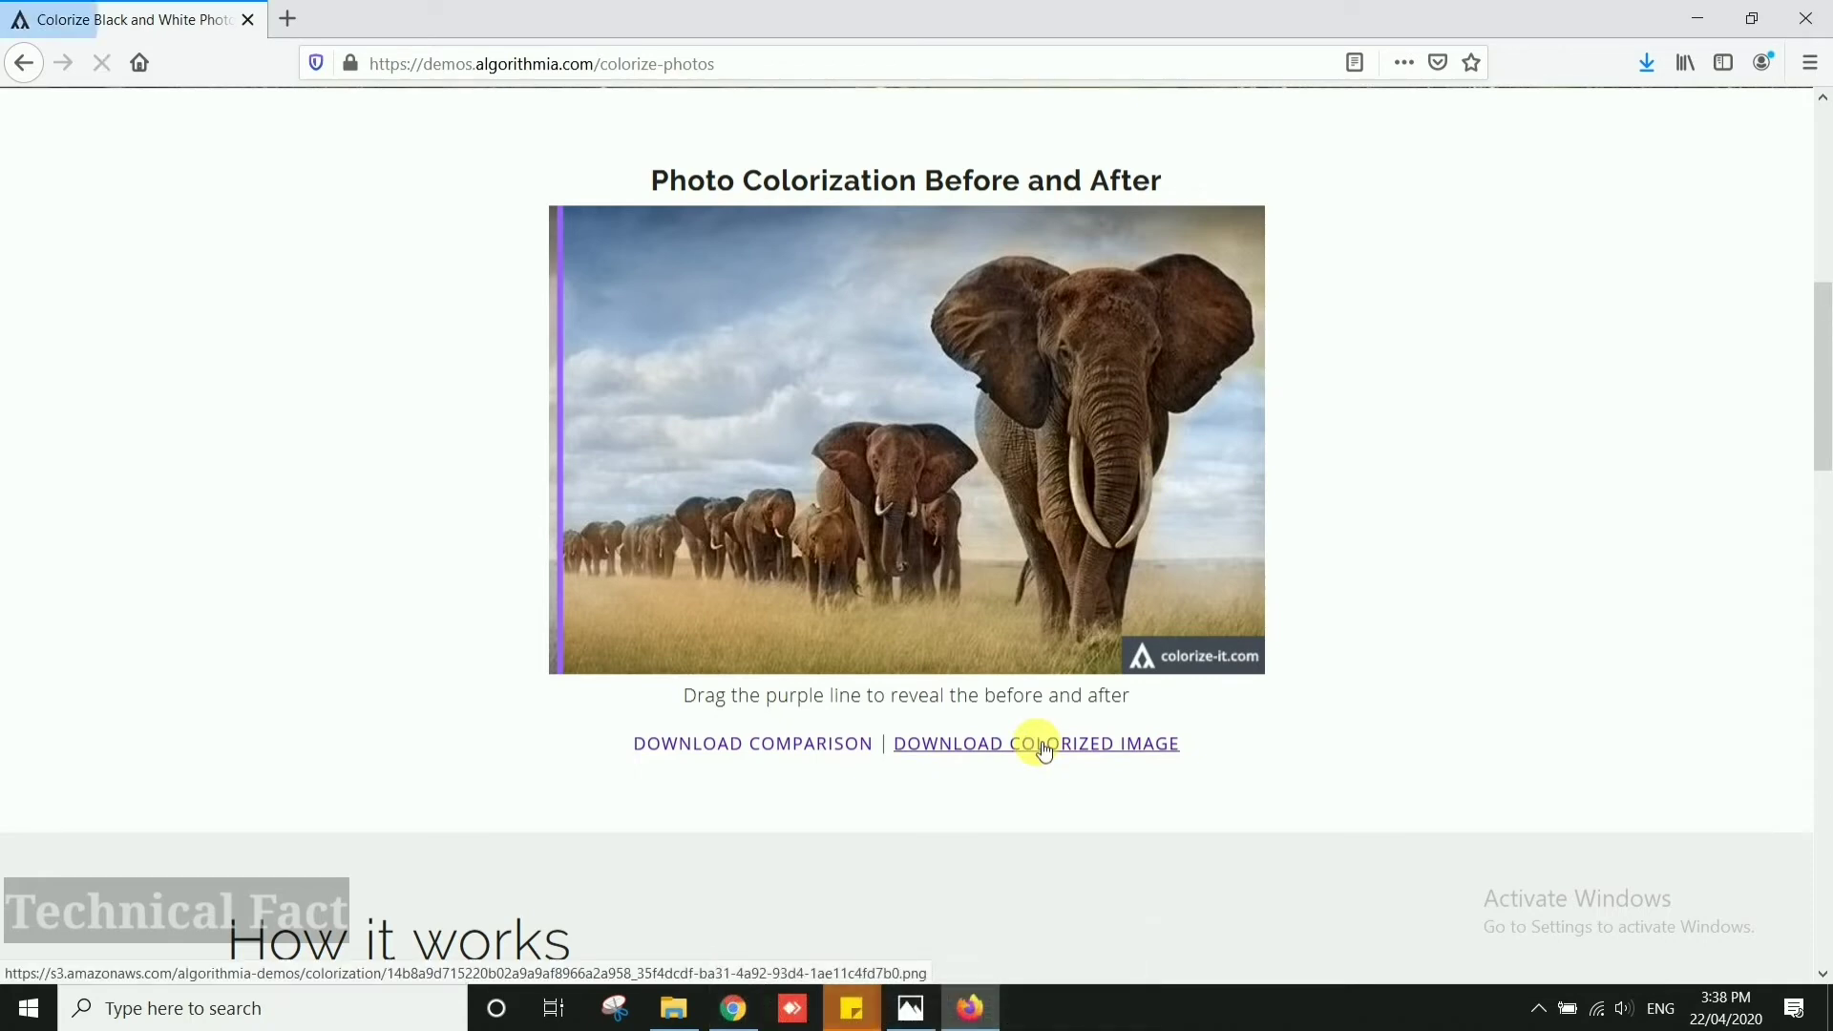
click(987, 605)
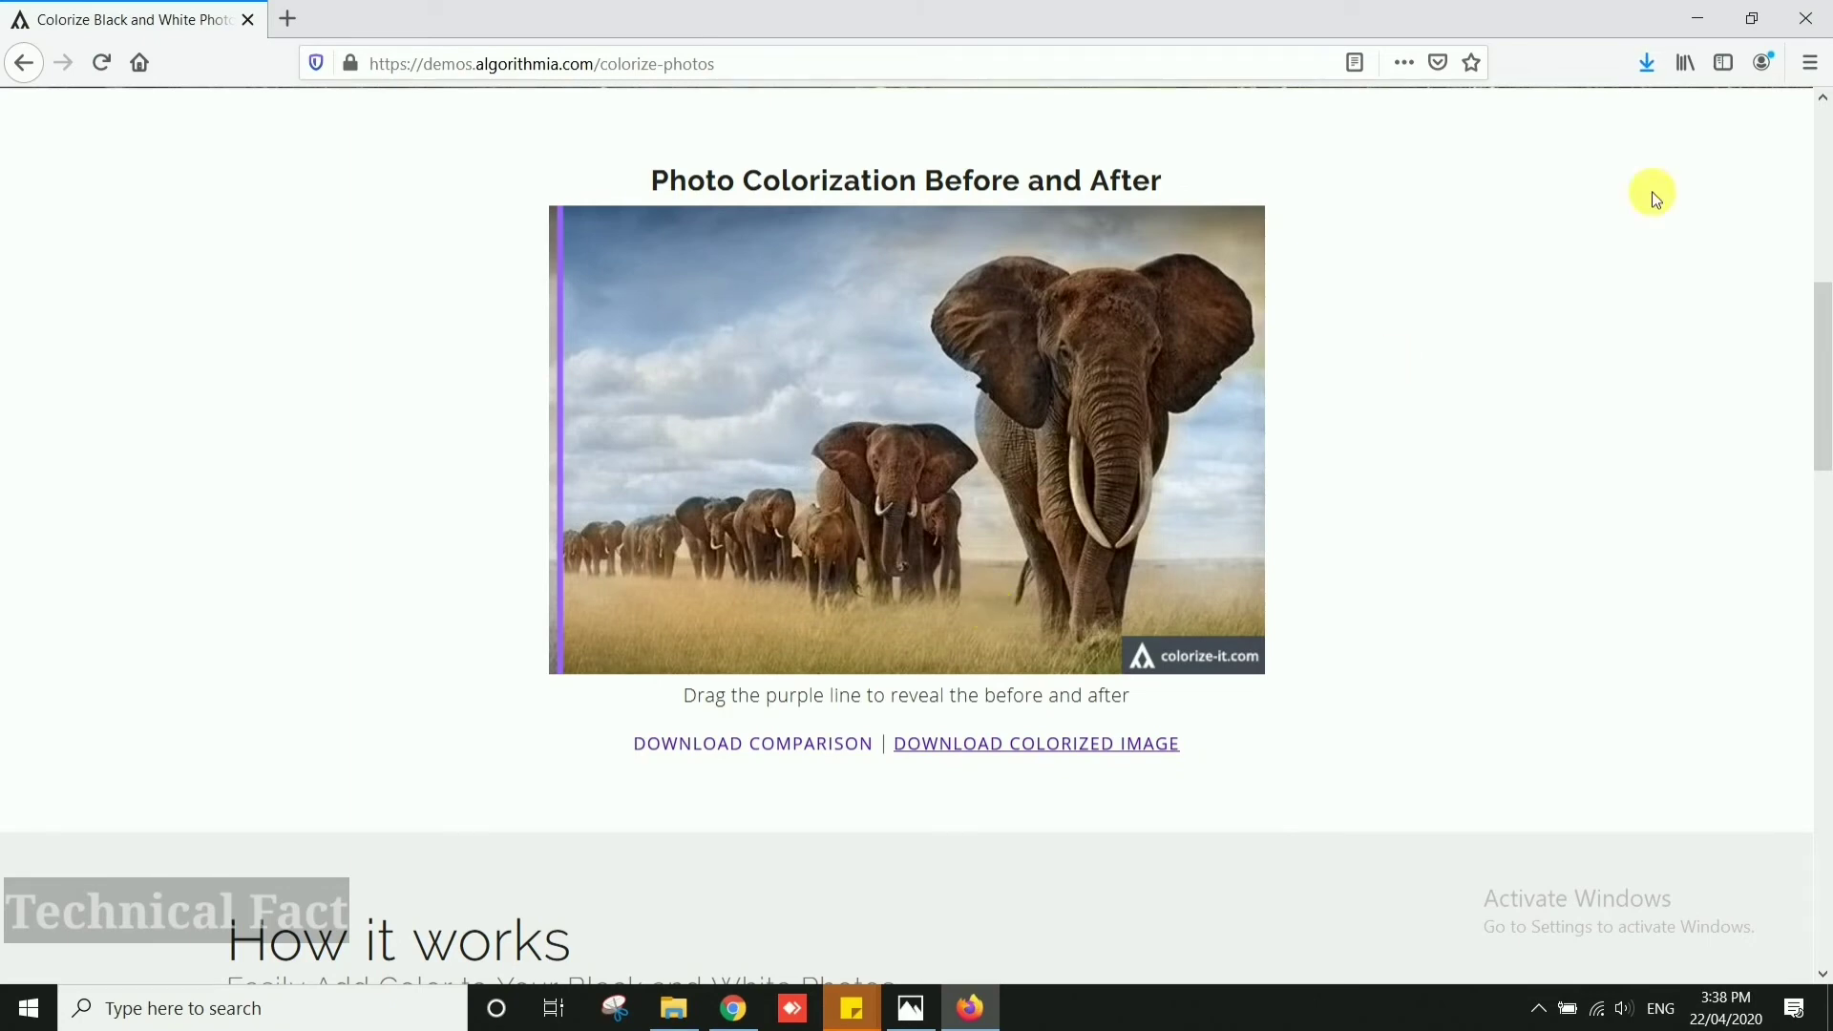
- Open the newest downloaded elephant image in Photos, compare it with the original elephant.jpg, and close the colorized image
click(1642, 82)
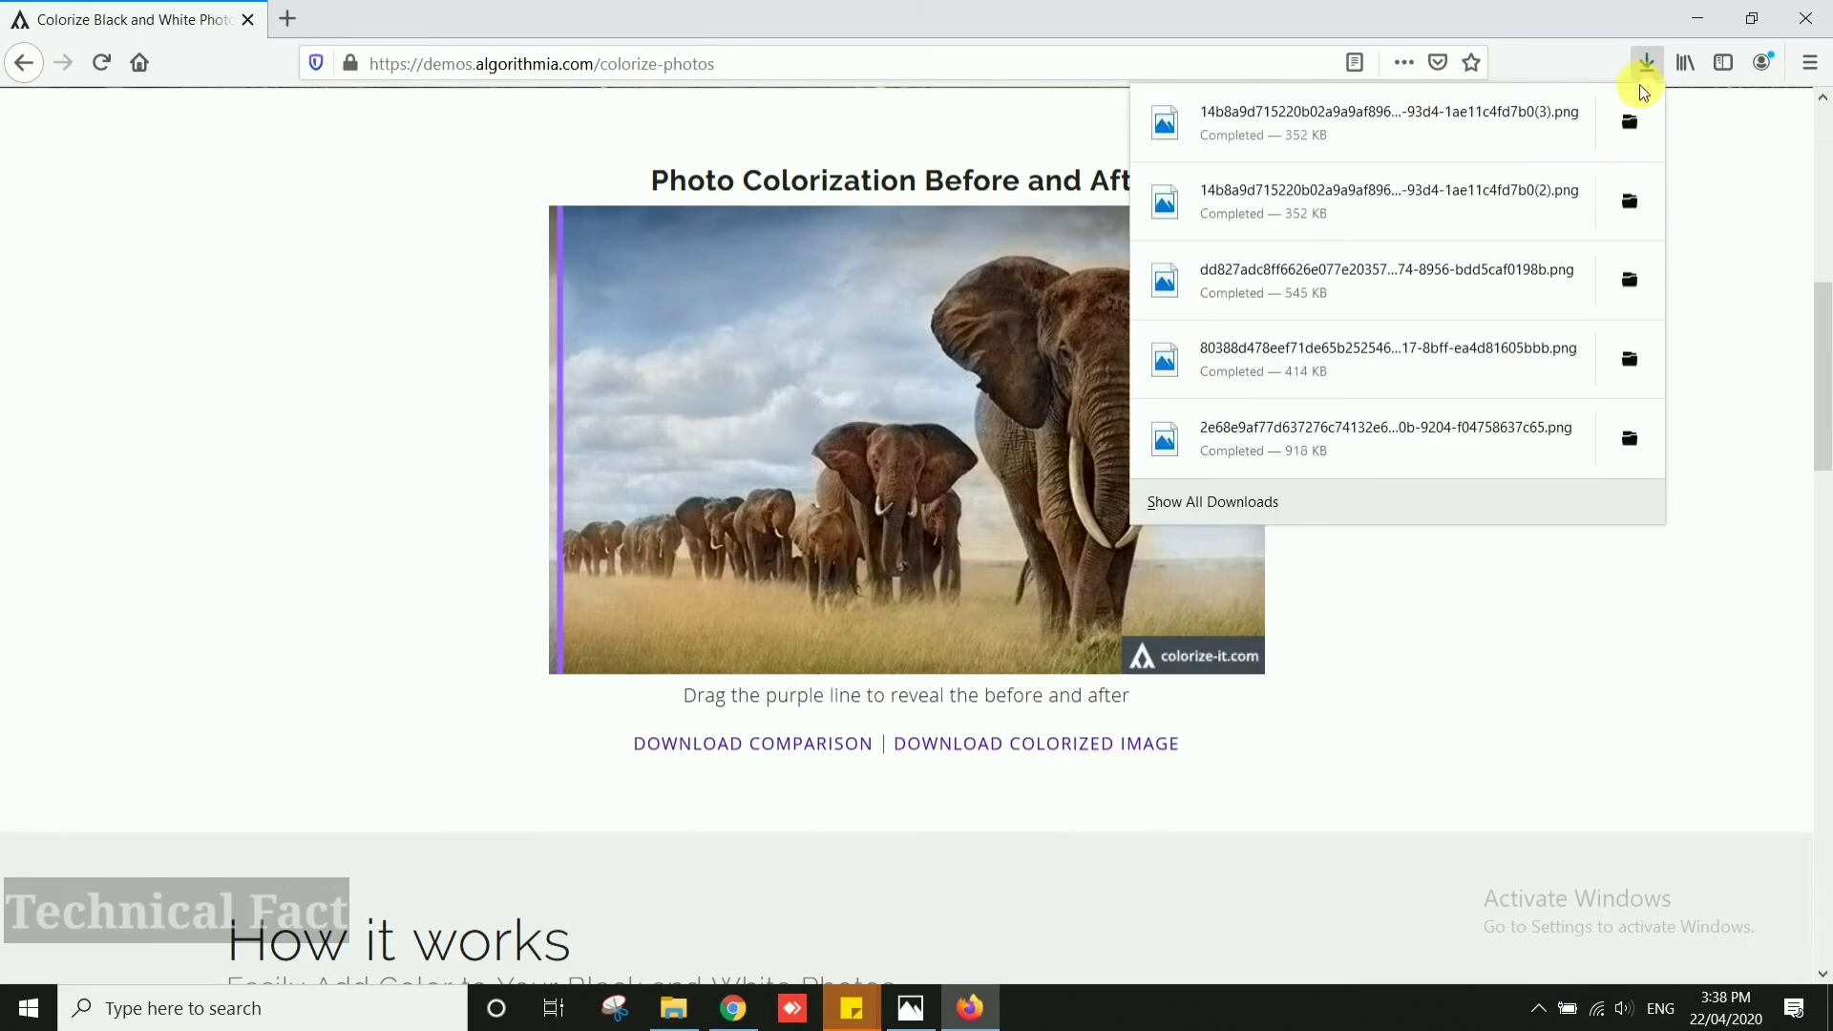
click(1256, 128)
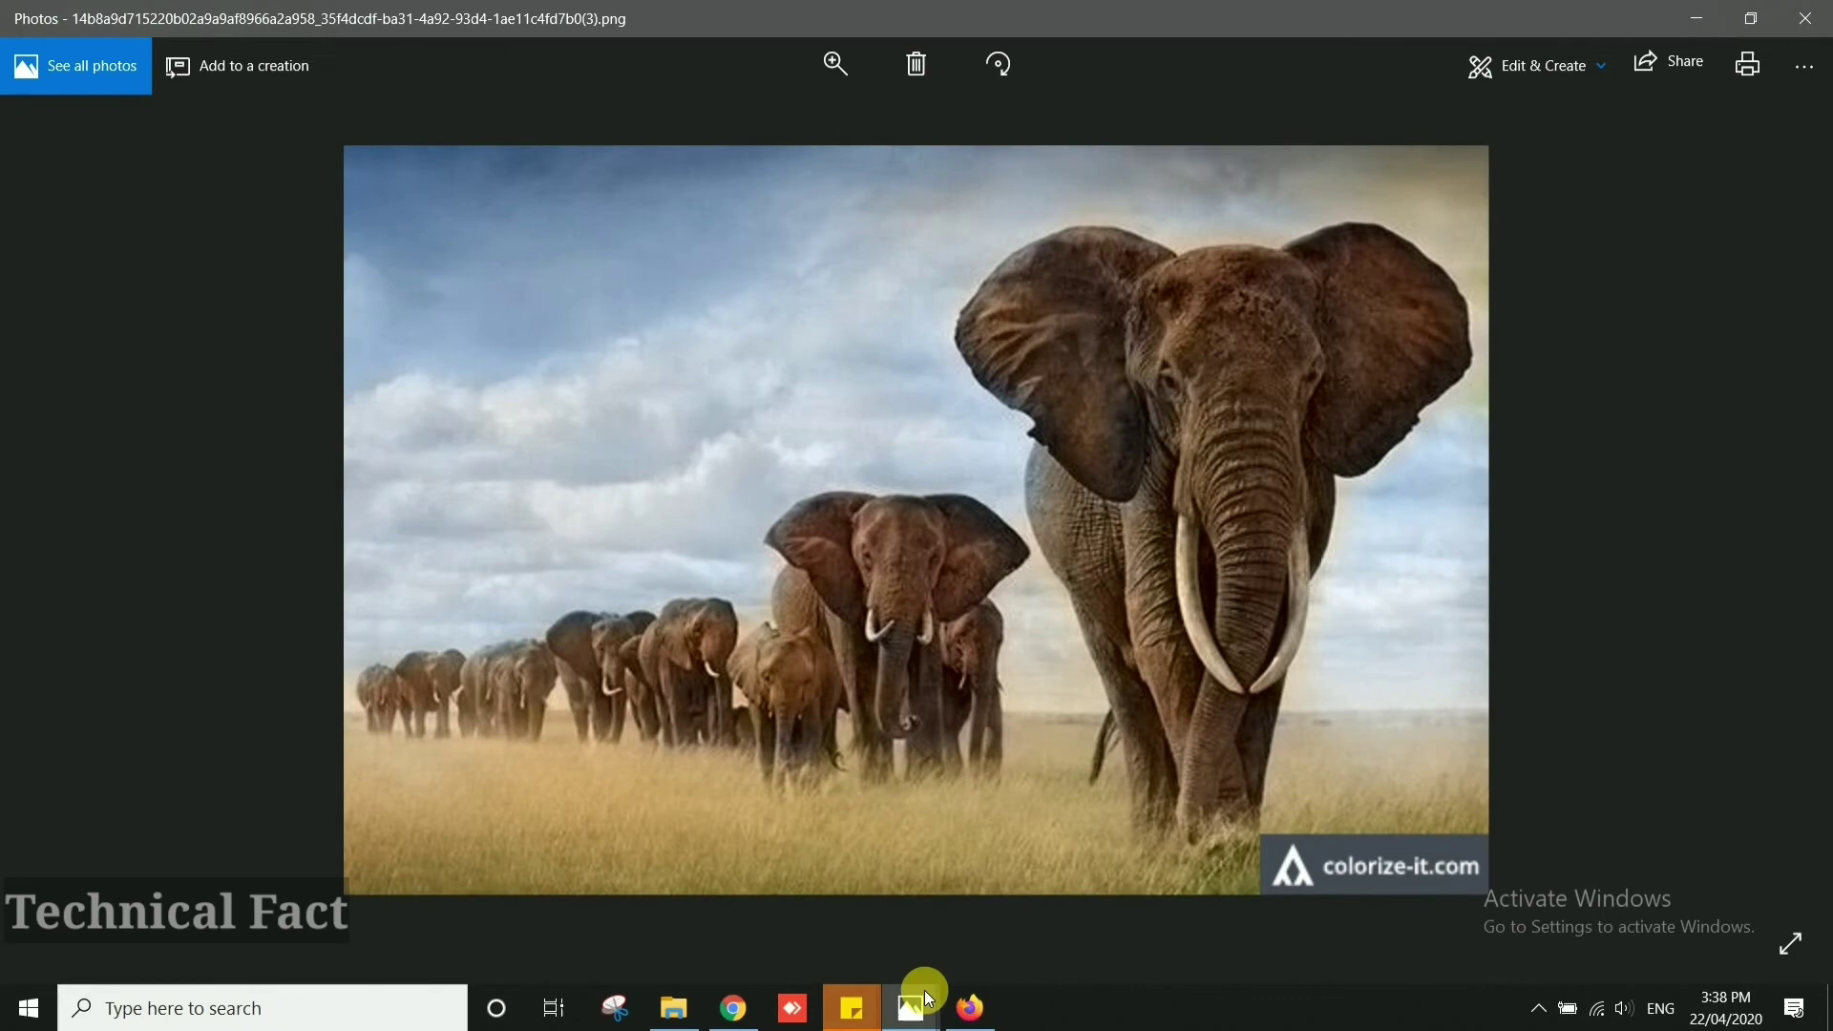
mouse_move(925, 989)
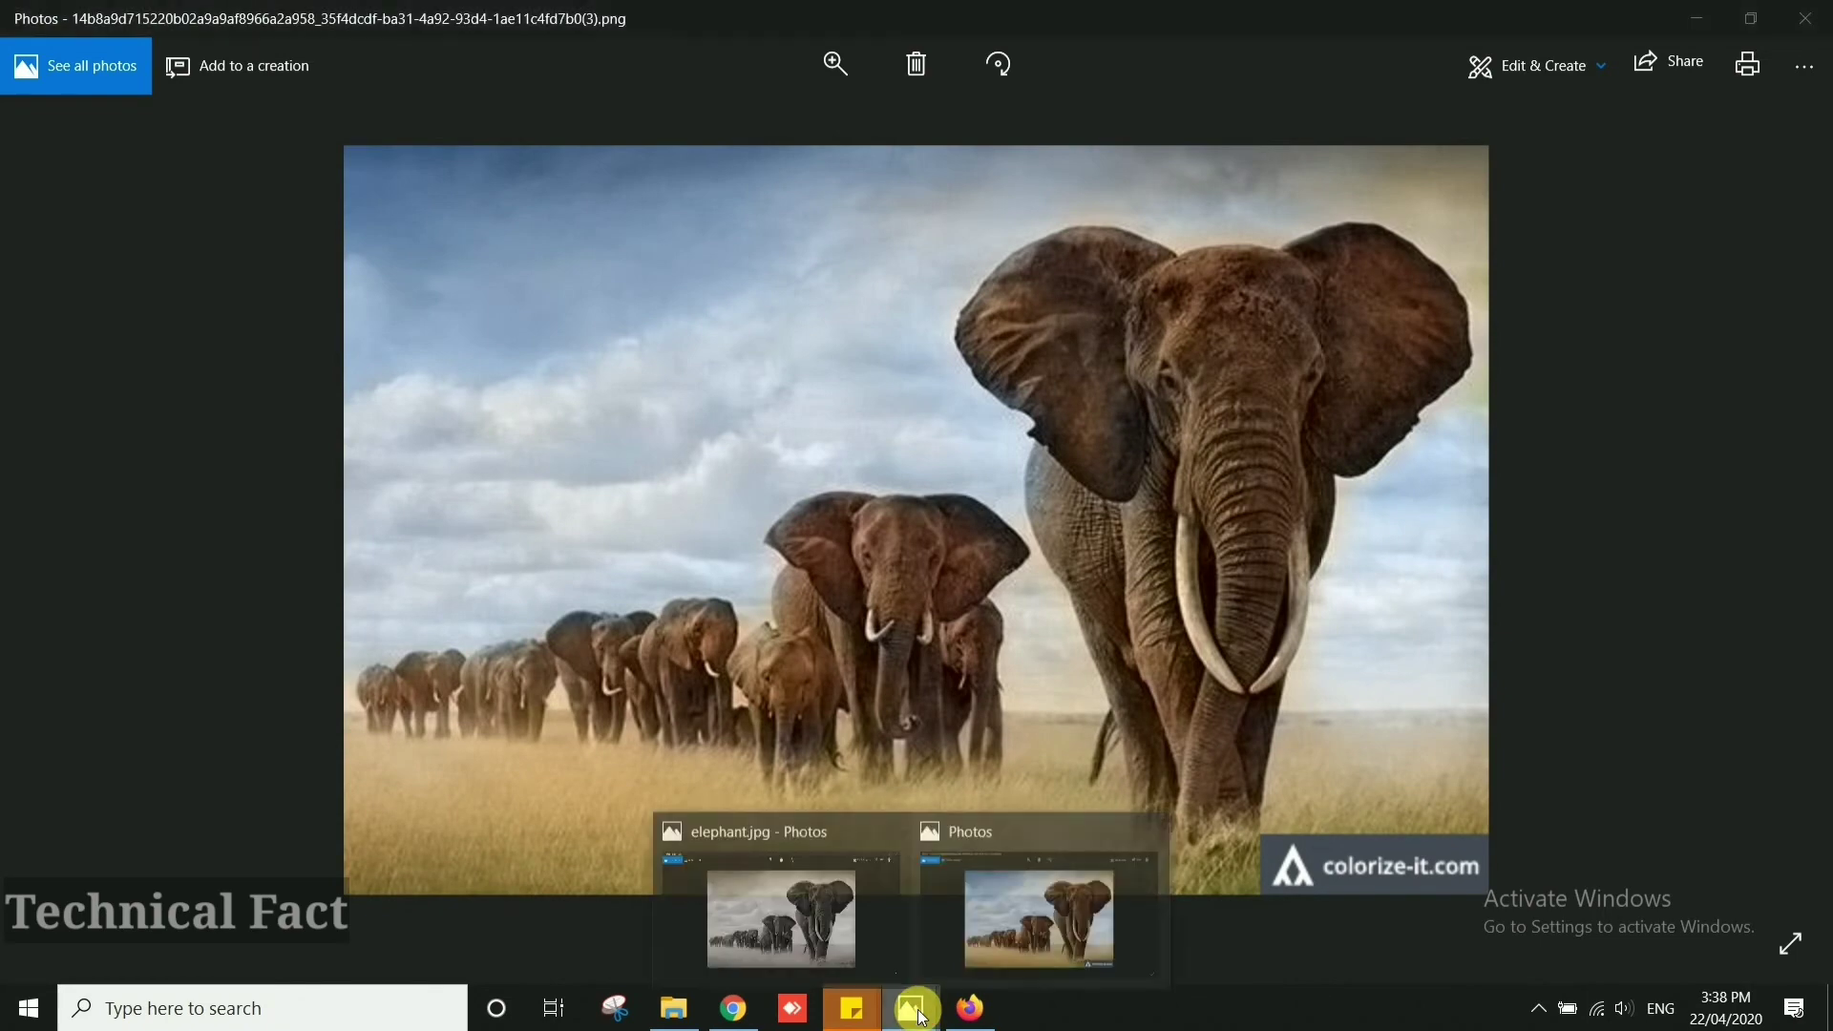
mouse_move(820, 911)
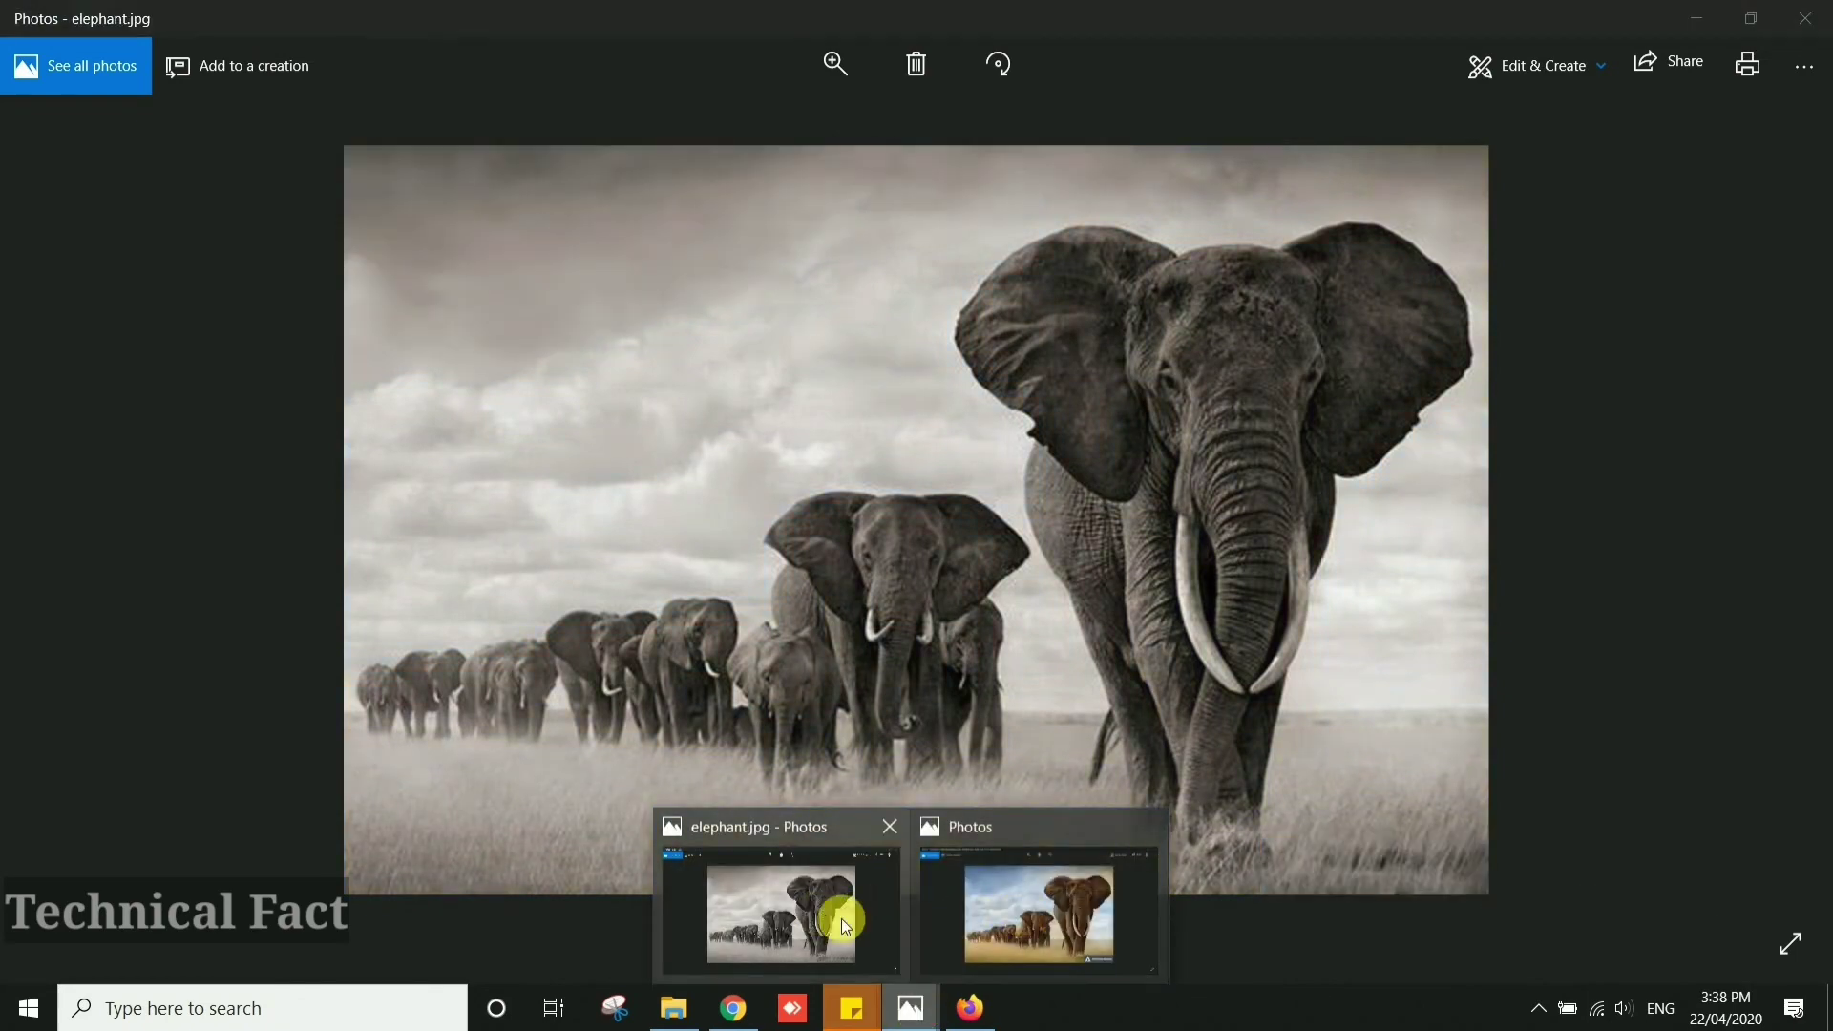
mouse_move(1004, 920)
mouse_move(1076, 872)
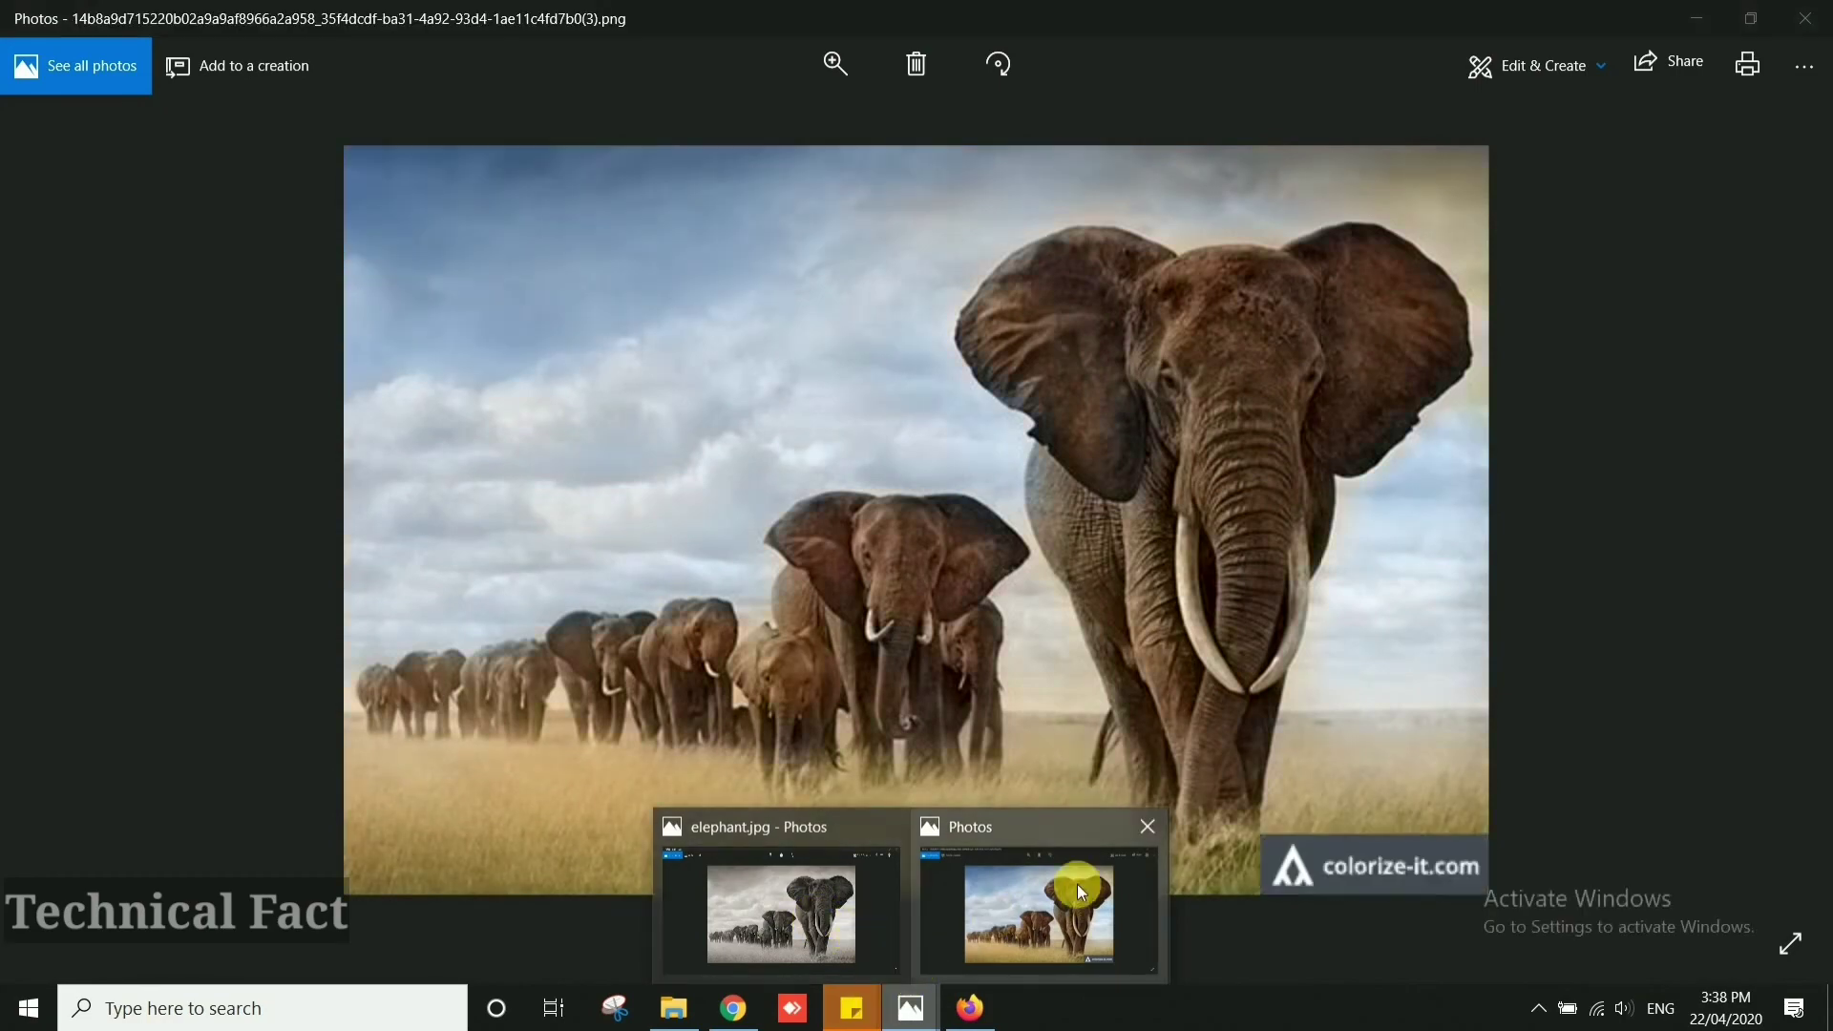
click(1147, 826)
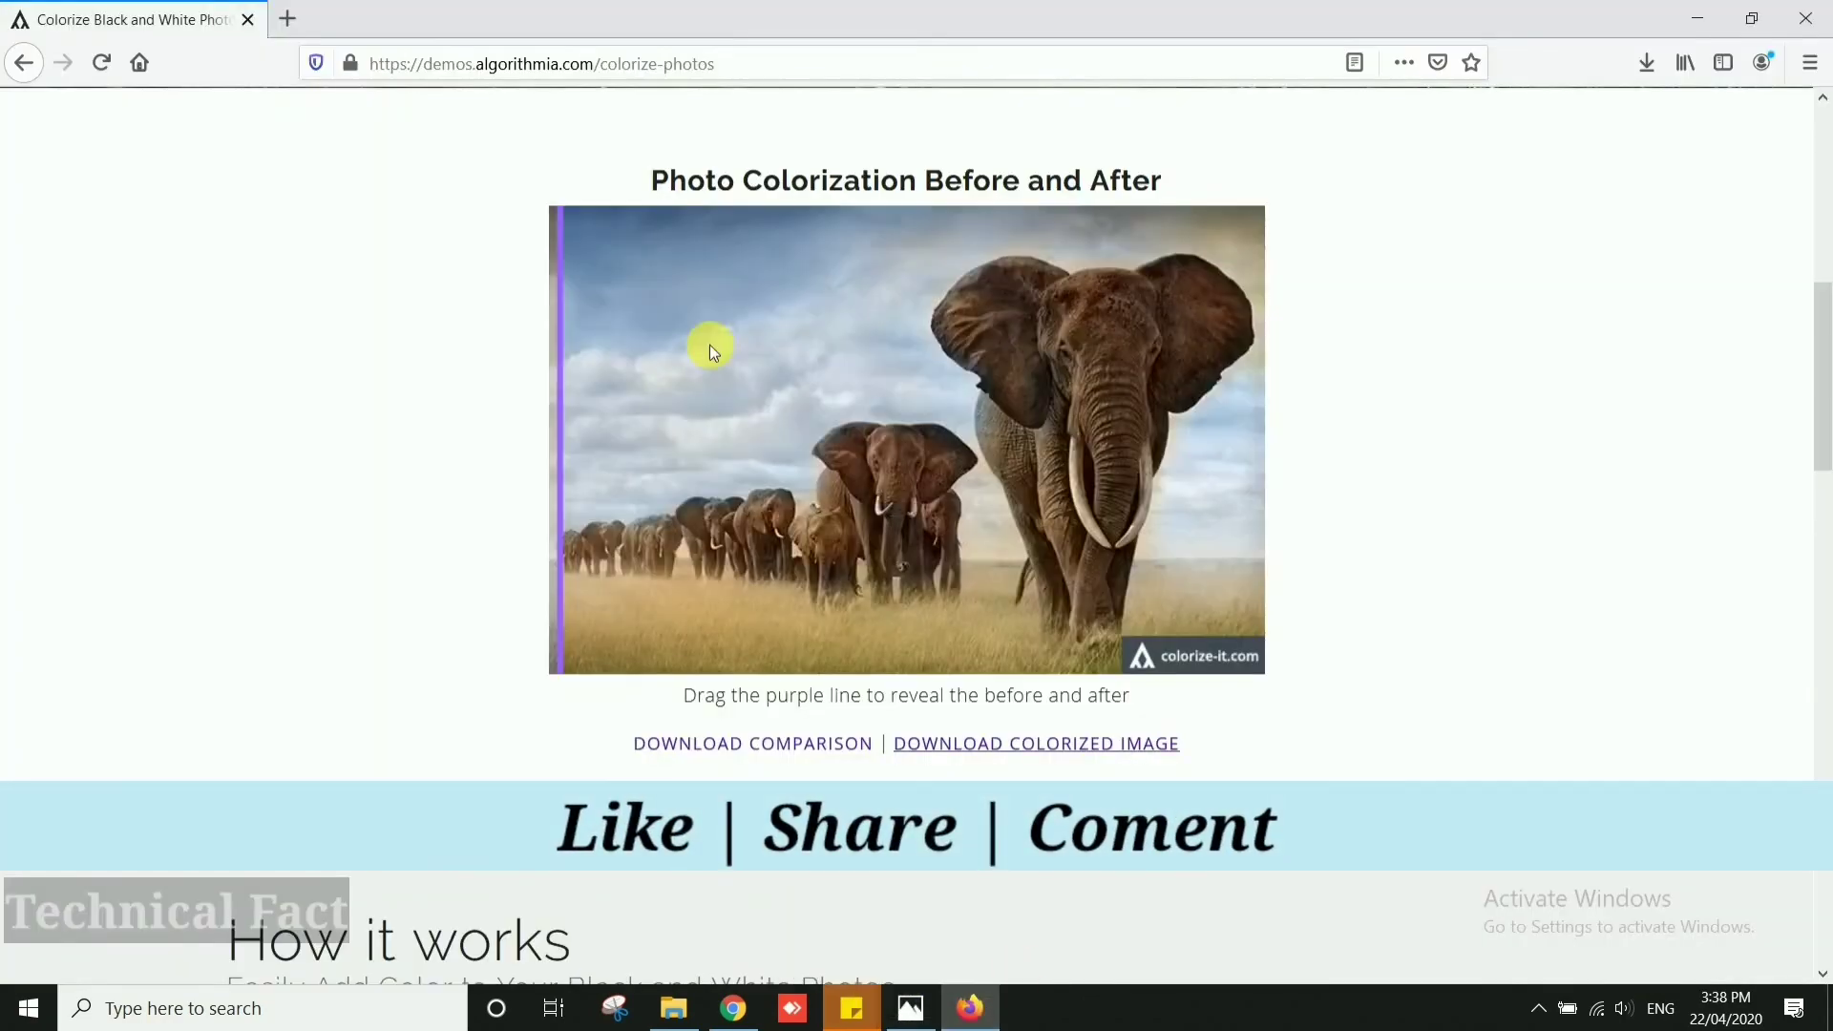
scroll(317, 468, up, 8)
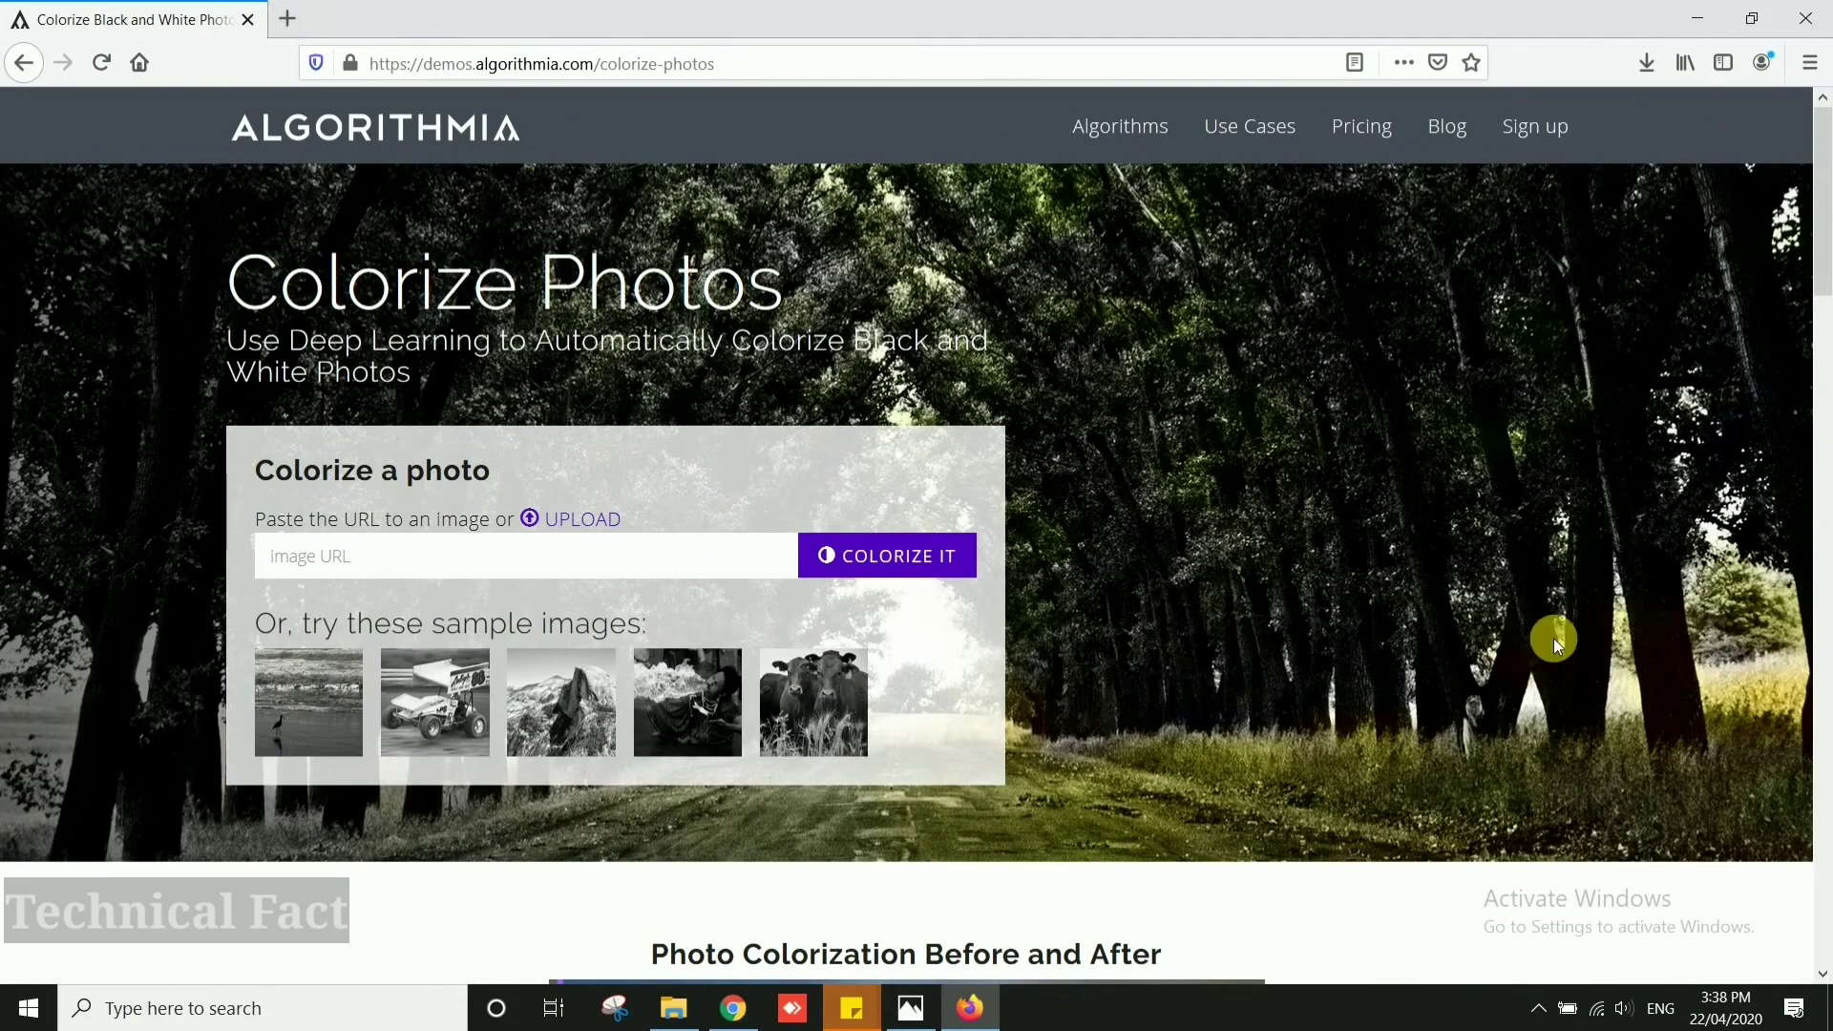
click(1823, 1020)
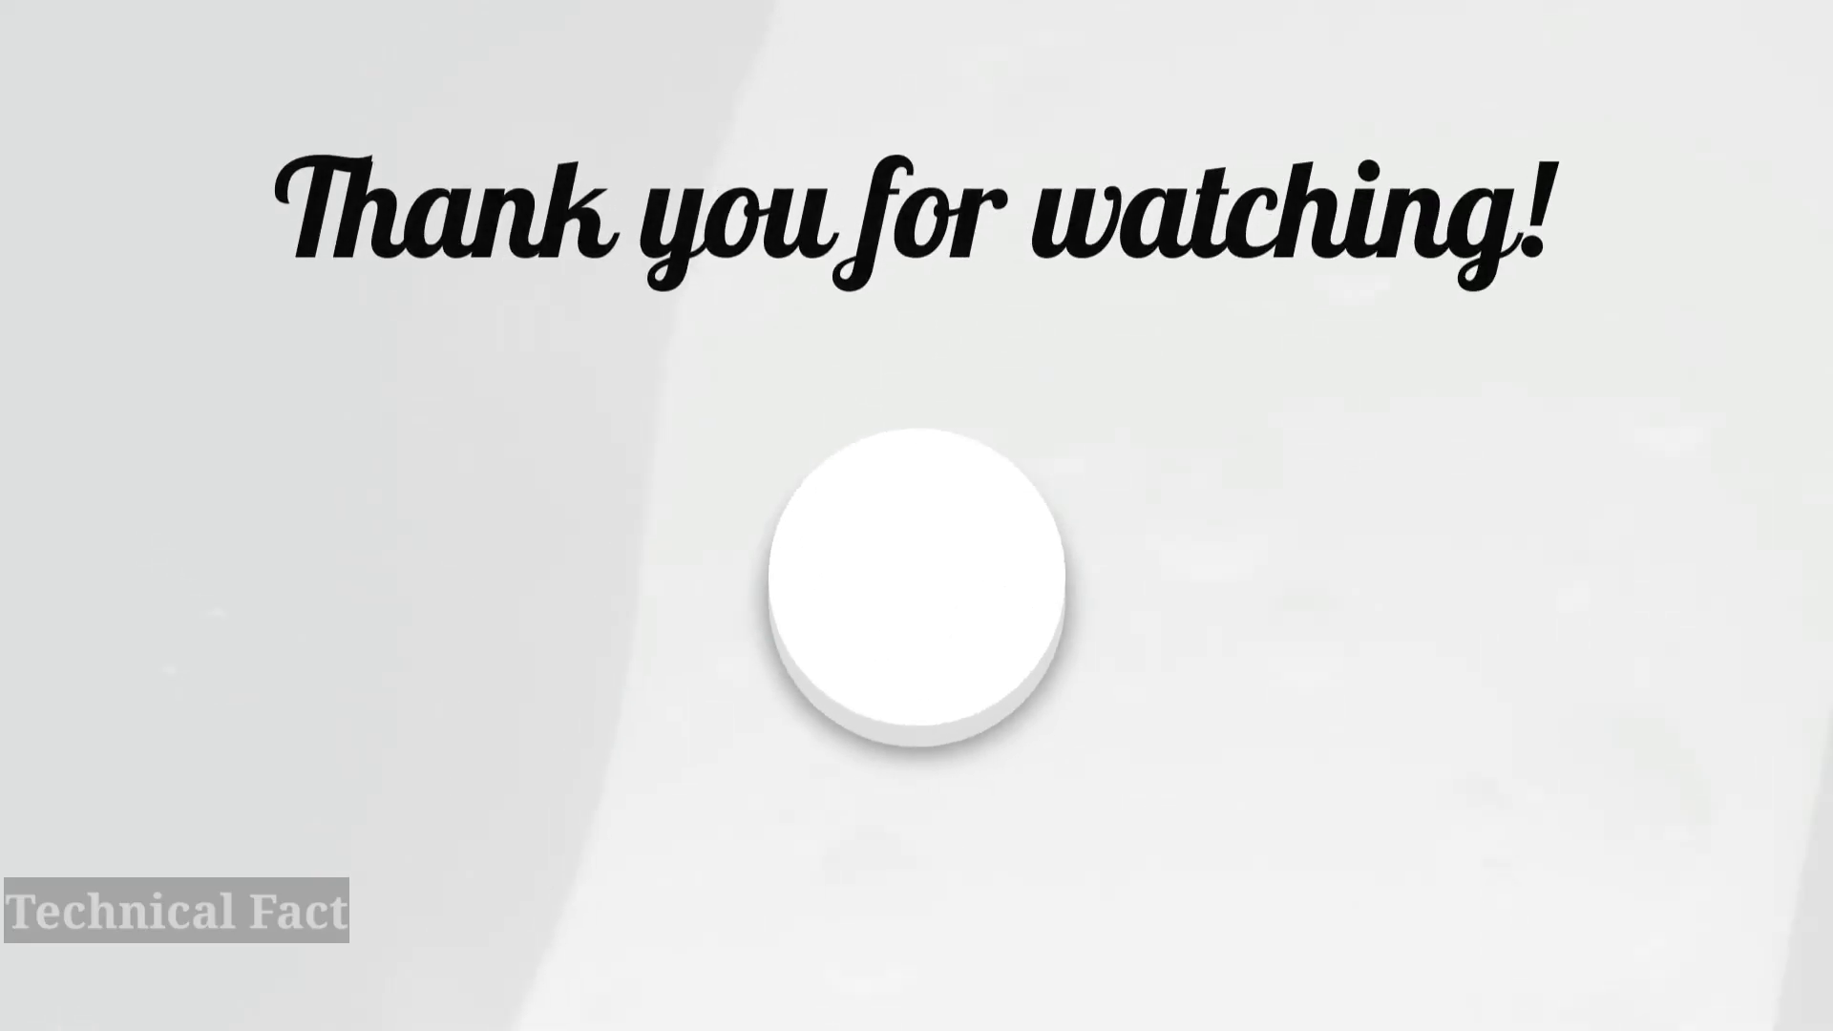